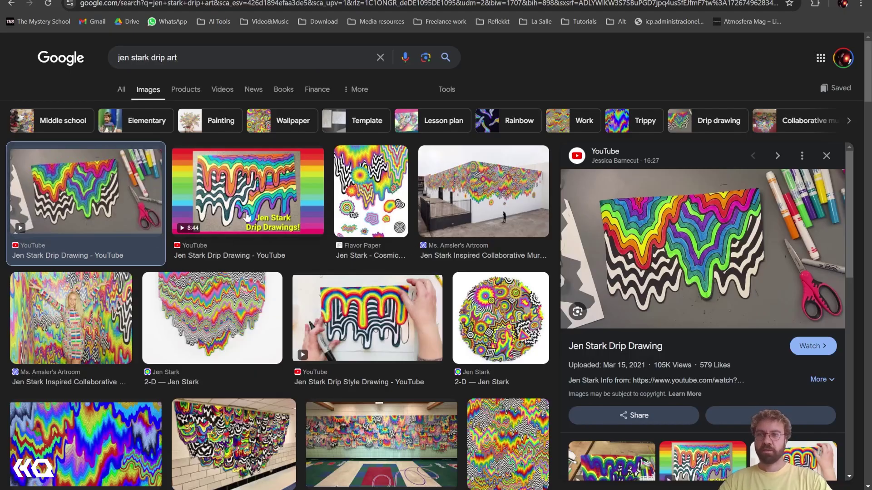
- Browse the image results for Jen Stark drip art, previewing the Cosmic Drip wallpaper and the rainbow drippy cascade picture
{"action": "scroll", "coordinate": [245, 191], "scroll_direction": "down", "scroll_amount": 2}
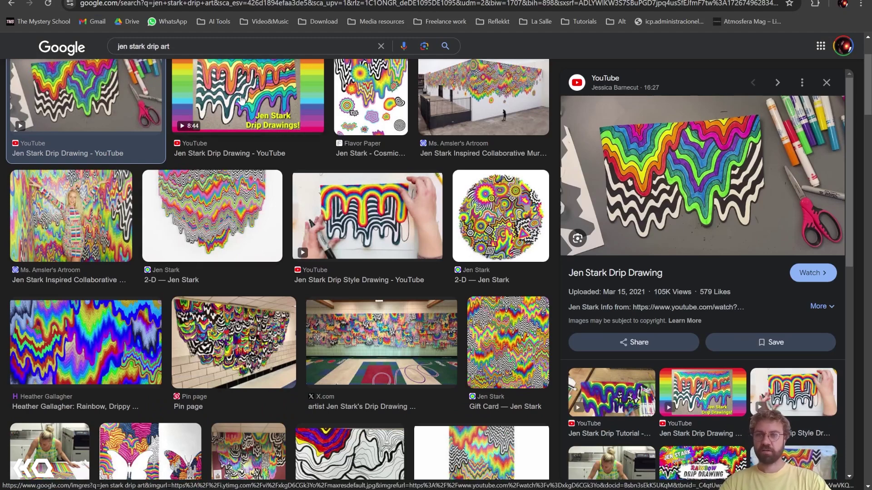
{"action": "left_click", "coordinate": [321, 81]}
{"action": "left_click", "coordinate": [360, 121]}
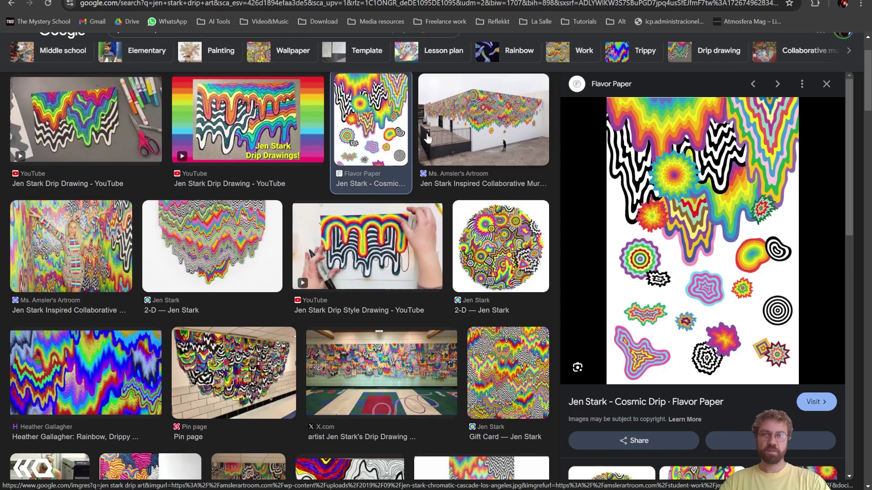
{"action": "left_click", "coordinate": [107, 362]}
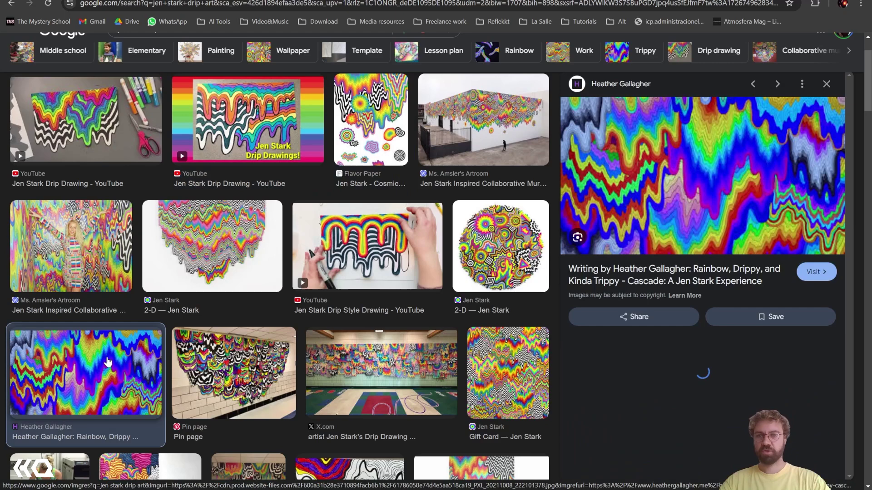
{"action": "scroll", "coordinate": [281, 246], "scroll_direction": "down", "scroll_amount": 1}
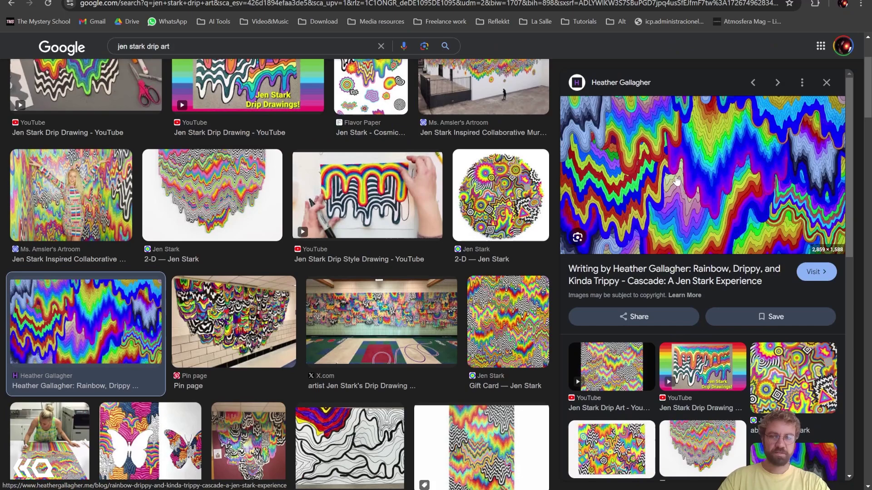
{"action": "scroll", "coordinate": [677, 181], "scroll_direction": "up", "scroll_amount": 1}
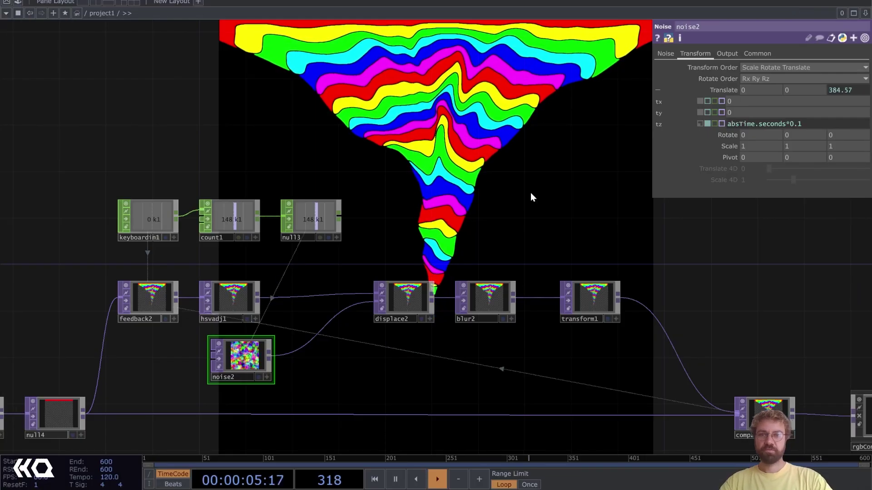
- Switch to TouchDesigner and examine the finished drip network, from the keyboard and feedback operators to the output chain
{"action": "left_click_drag", "start_coordinate": [532, 195], "coordinate": [518, 117]}
{"action": "scroll", "coordinate": [516, 104], "scroll_direction": "down", "scroll_amount": 7}
{"action": "left_click_drag", "start_coordinate": [465, 324], "coordinate": [400, 366]}
{"action": "left_click_drag", "start_coordinate": [484, 154], "coordinate": [381, 218]}
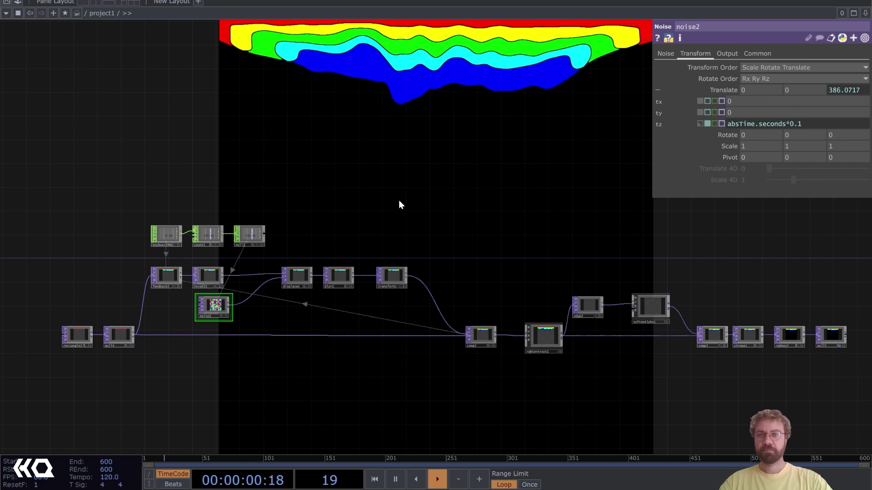
{"action": "left_click_drag", "start_coordinate": [378, 208], "coordinate": [411, 176]}
{"action": "scroll", "coordinate": [331, 246], "scroll_direction": "up", "scroll_amount": 2}
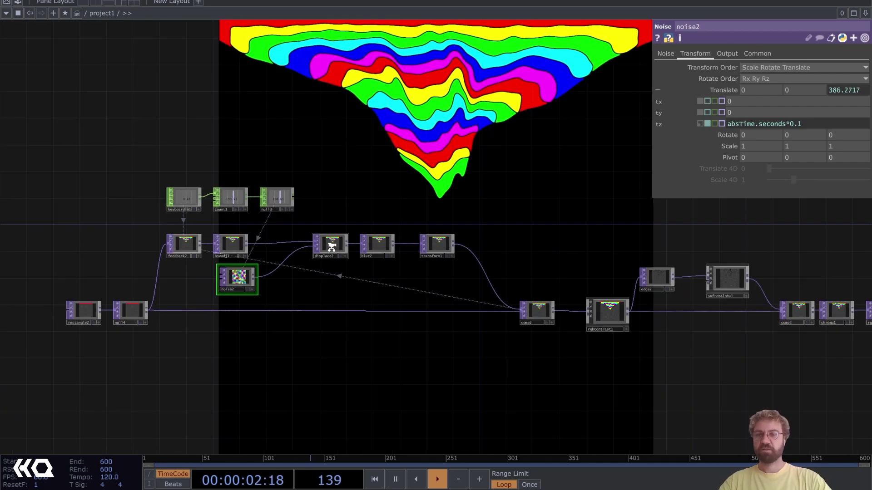
{"action": "scroll", "coordinate": [262, 271], "scroll_direction": "up", "scroll_amount": 3}
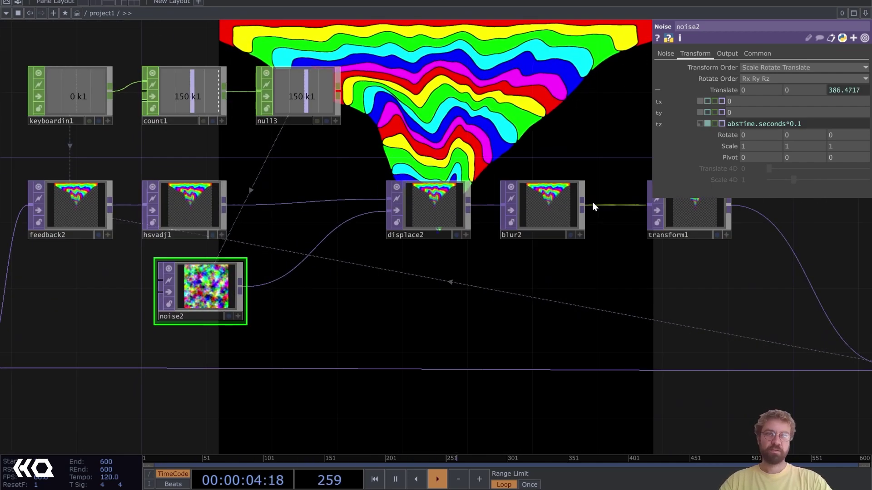
- Switch noise2's Z translate from the absTime.seconds*0.1 expression to its constant value of 0
{"action": "left_click", "coordinate": [699, 123]}
{"action": "left_click_drag", "start_coordinate": [544, 103], "coordinate": [414, 320]}
{"action": "left_click_drag", "start_coordinate": [413, 263], "coordinate": [404, 271]}
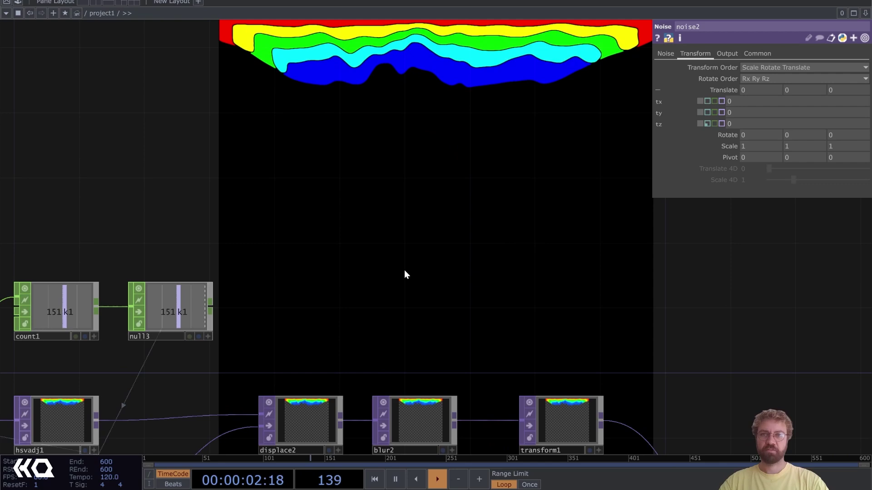
- Examine the network from the source rectangle through the feedback loop and compositing to the edge, chroma key and final null operators
{"action": "scroll", "coordinate": [408, 266], "scroll_direction": "down", "scroll_amount": 5}
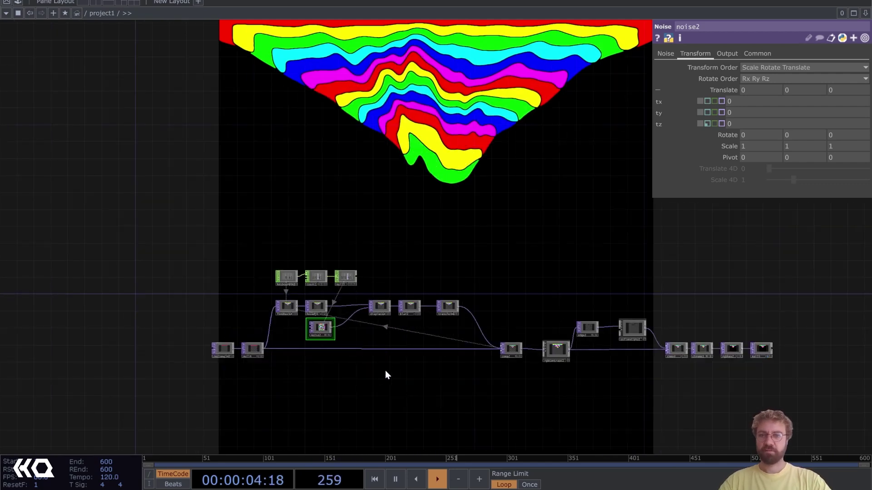
{"action": "scroll", "coordinate": [300, 308], "scroll_direction": "up", "scroll_amount": 6}
{"action": "scroll", "coordinate": [300, 281], "scroll_direction": "up", "scroll_amount": 4}
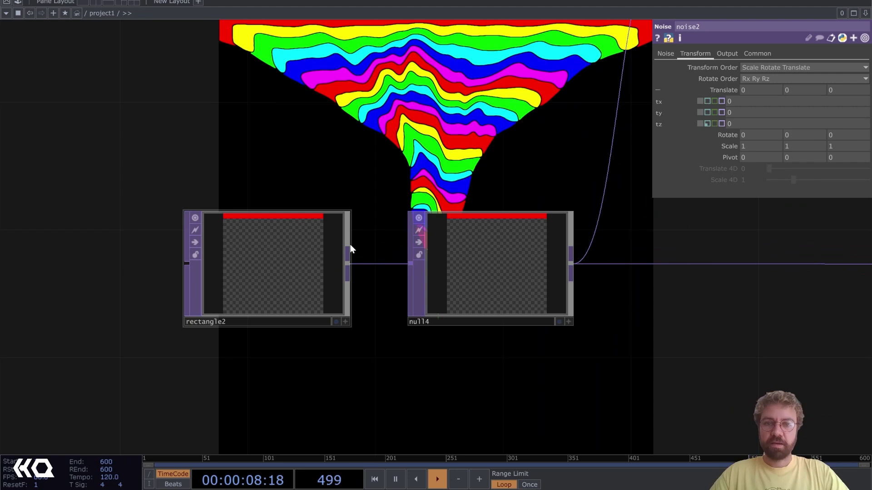
{"action": "scroll", "coordinate": [393, 244], "scroll_direction": "down", "scroll_amount": 7}
{"action": "left_click_drag", "start_coordinate": [459, 290], "coordinate": [157, 309]}
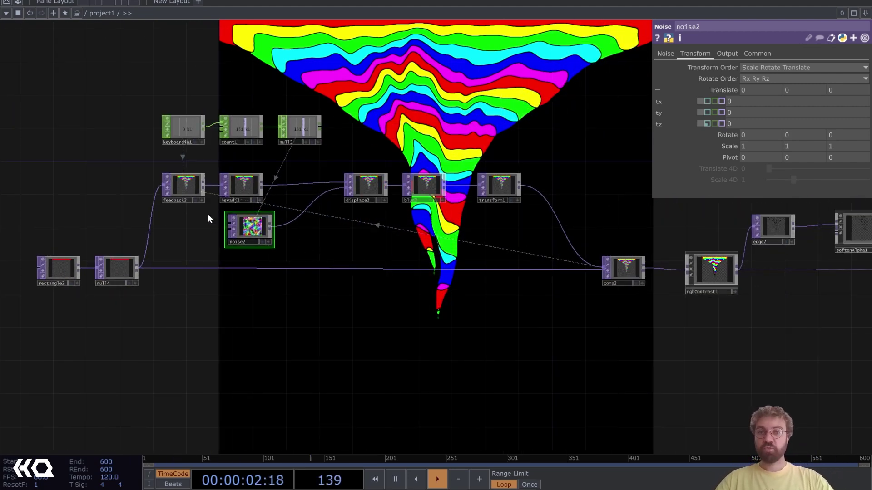
{"action": "scroll", "coordinate": [268, 221], "scroll_direction": "up", "scroll_amount": 2}
{"action": "left_click_drag", "start_coordinate": [495, 222], "coordinate": [176, 189]}
{"action": "left_click_drag", "start_coordinate": [496, 167], "coordinate": [279, 140]}
{"action": "scroll", "coordinate": [389, 165], "scroll_direction": "down", "scroll_amount": 2}
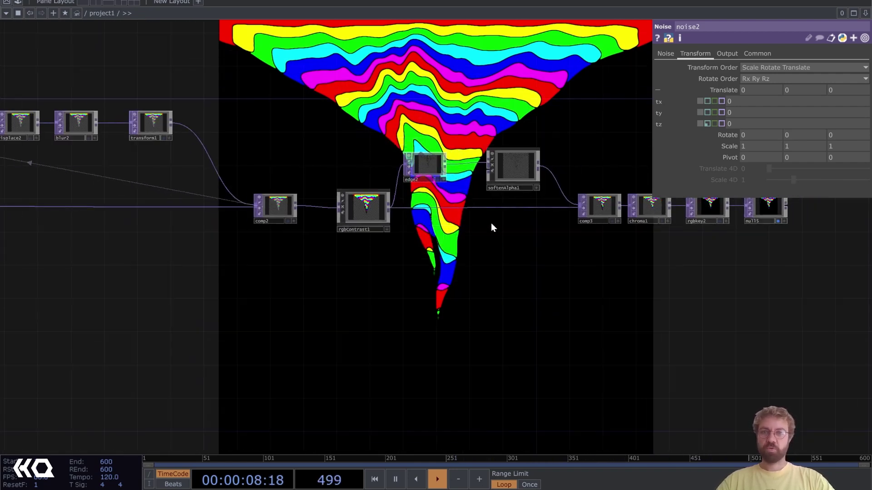
{"action": "left_click_drag", "start_coordinate": [510, 255], "coordinate": [363, 288]}
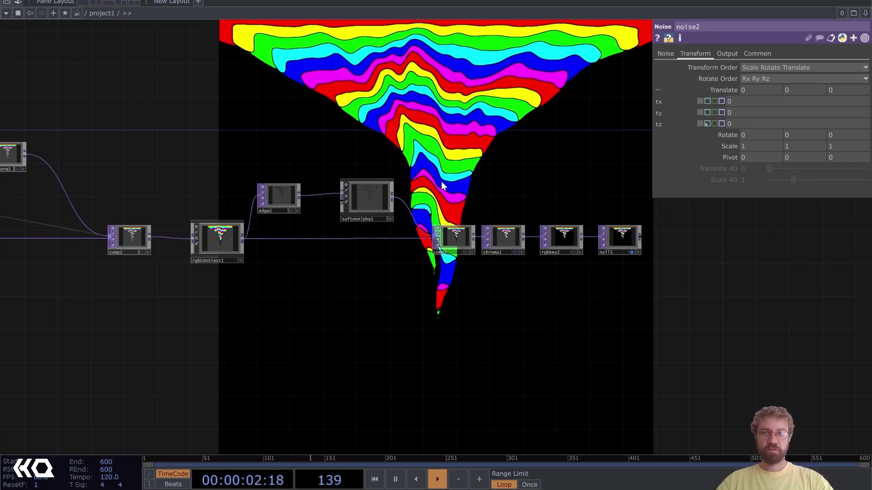
- Reset the feedback to restart the drip animation and view the whole network with its output
{"action": "key", "text": "1"}
{"action": "left_click_drag", "start_coordinate": [388, 159], "coordinate": [619, 182]}
{"action": "middle_click_drag", "start_coordinate": [619, 182], "coordinate": [485, 179]}
{"action": "left_click_drag", "start_coordinate": [486, 164], "coordinate": [479, 220]}
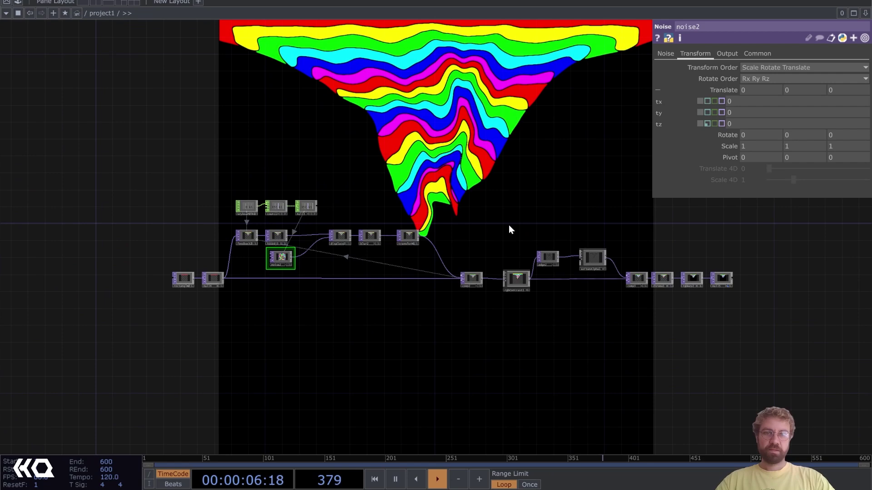
- Delete all operators of the finished drip network to start from an empty project
{"action": "left_click_drag", "start_coordinate": [745, 335], "coordinate": [132, 180]}
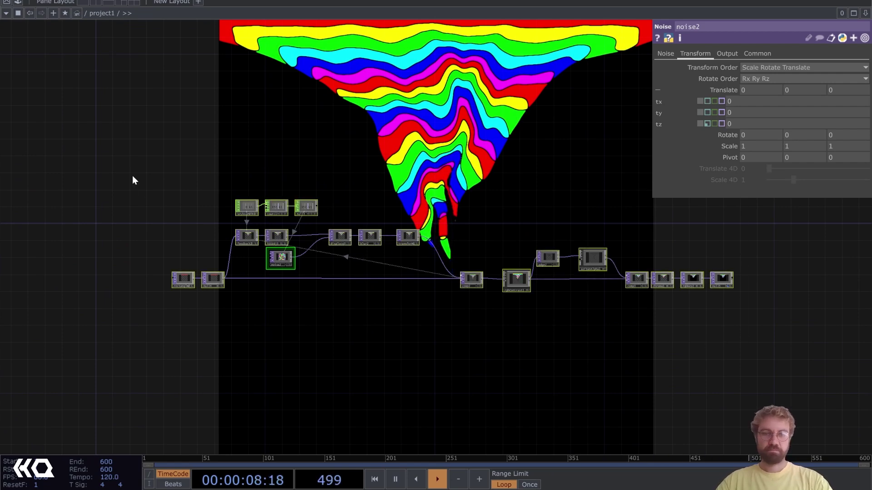
{"action": "key", "text": "Delete"}
{"action": "key", "text": "h"}
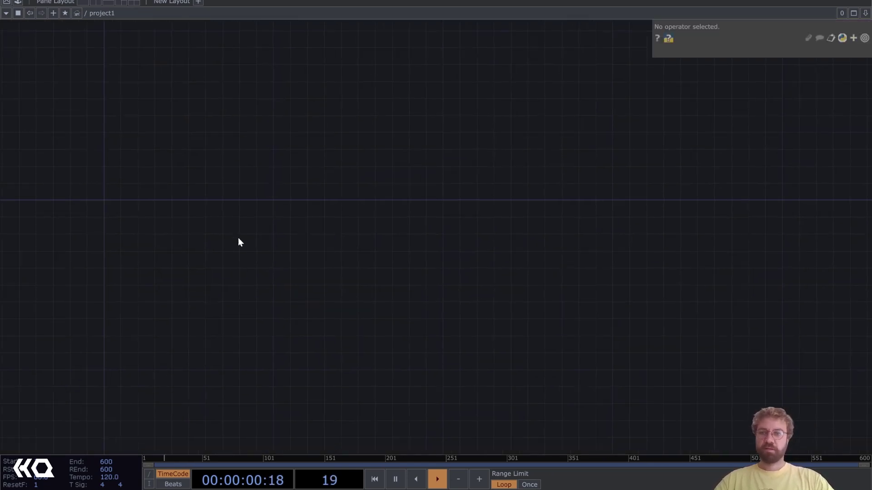
- Add a Rectangle TOP to the empty network
{"action": "key", "text": "Tab"}
{"action": "type", "text": "red"}
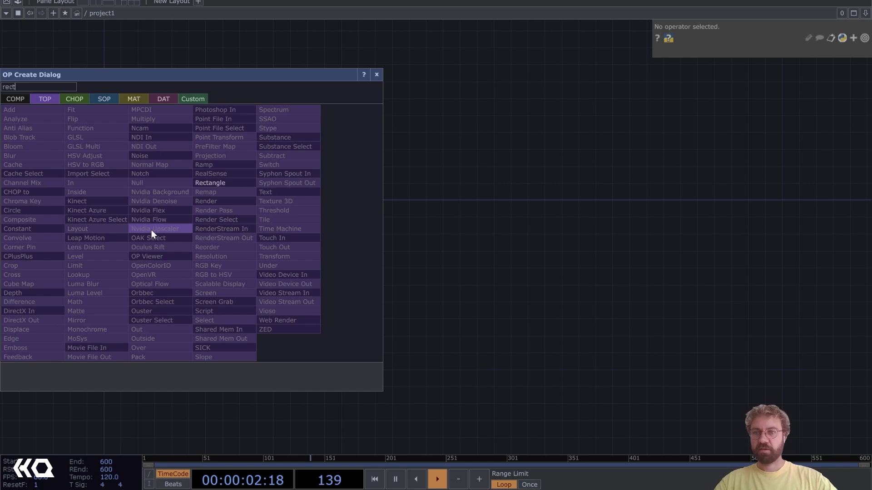
{"action": "type", "text": "t"}
{"action": "left_click", "coordinate": [211, 181]}
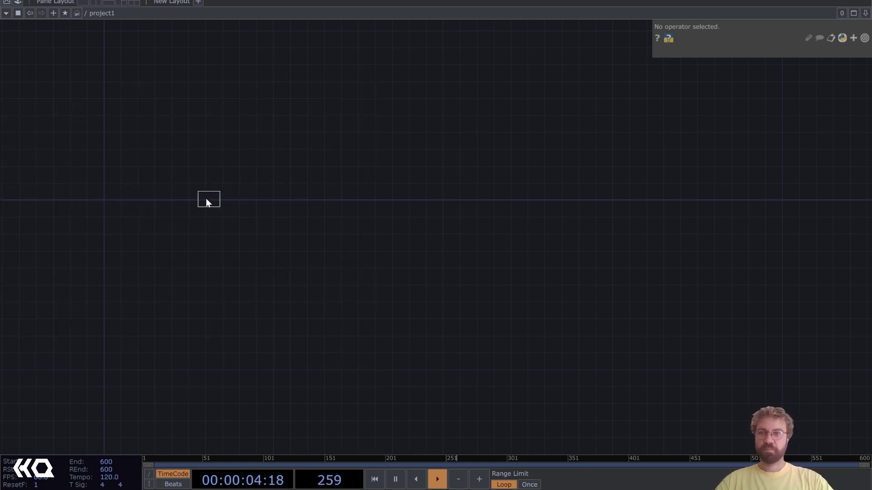
{"action": "left_click", "coordinate": [206, 200]}
{"action": "scroll", "coordinate": [208, 199], "scroll_direction": "up", "scroll_amount": 5}
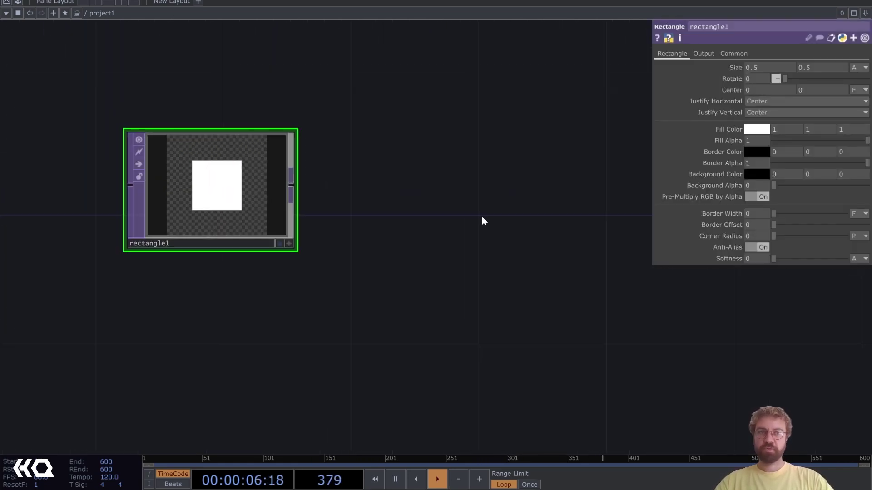
- Set the rectangle's resolution to 1280 by 1280
{"action": "left_click_drag", "start_coordinate": [482, 217], "coordinate": [505, 251]}
{"action": "left_click", "coordinate": [739, 54]}
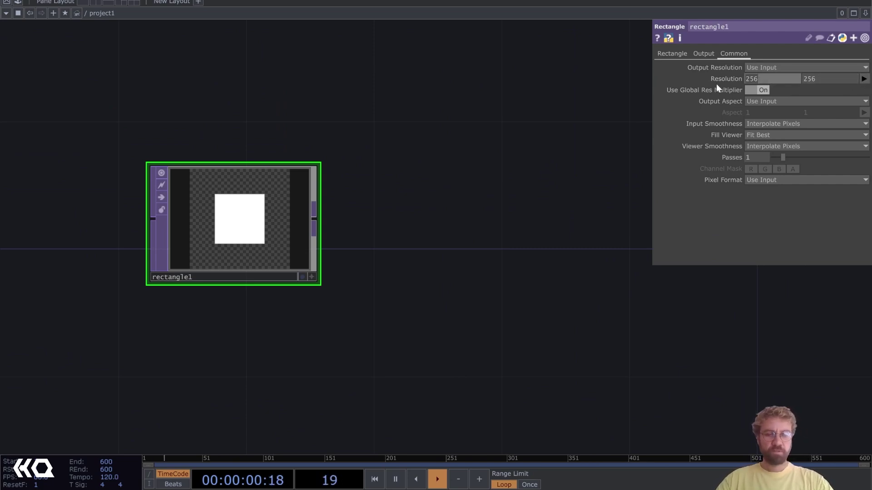
{"action": "type", "text": "1280"}
{"action": "key", "text": "Tab"}
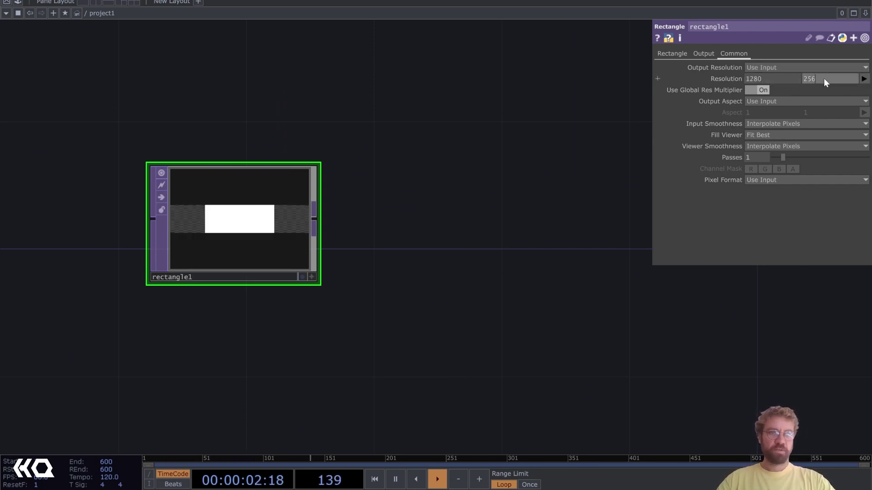
{"action": "type", "text": "1280"}
{"action": "key", "text": "Return"}
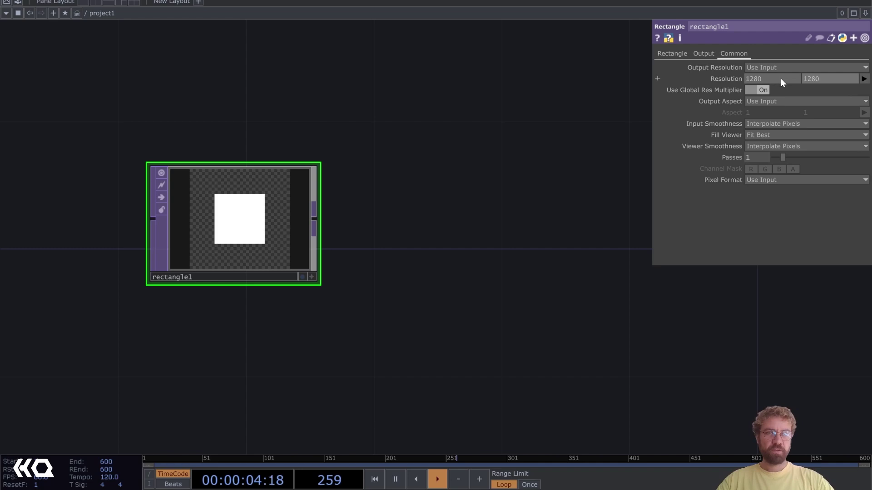
- Set the rectangle's size to 1 by 0.1 and its vertical center to 0.5
{"action": "left_click", "coordinate": [672, 54]}
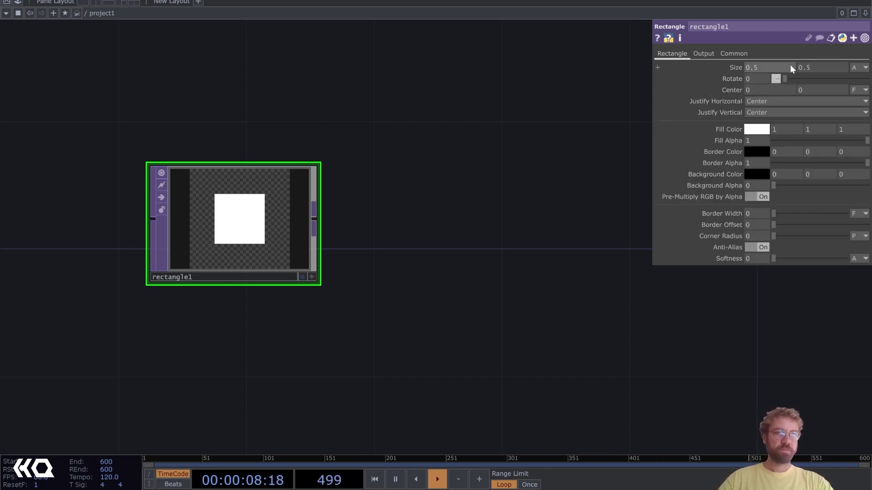
{"action": "middle_click_drag", "start_coordinate": [766, 65], "coordinate": [770, 49]}
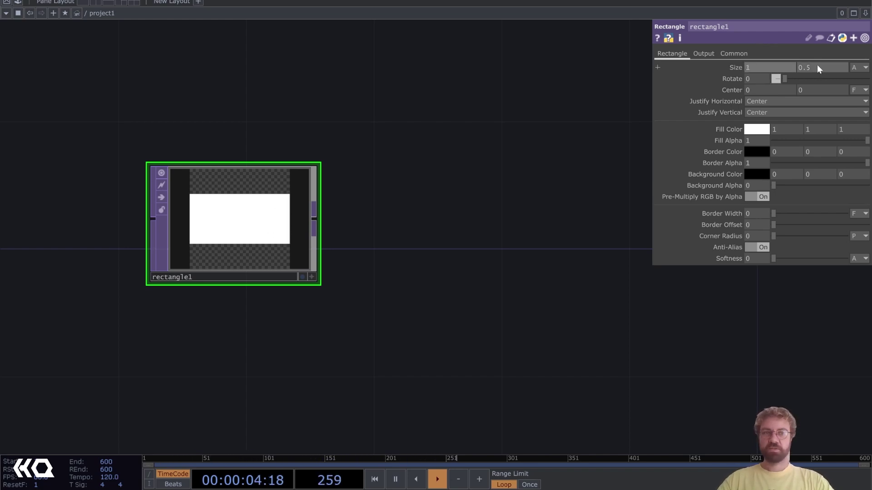
{"action": "middle_click_drag", "start_coordinate": [818, 67], "coordinate": [813, 48]}
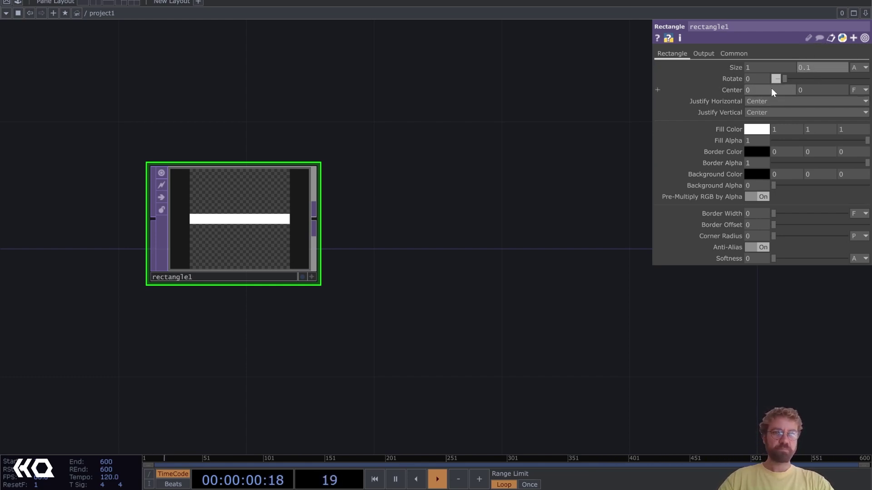
{"action": "middle_click_drag", "start_coordinate": [766, 89], "coordinate": [842, 80]}
{"action": "scroll", "coordinate": [470, 202], "scroll_direction": "down", "scroll_amount": 3}
{"action": "left_click_drag", "start_coordinate": [471, 191], "coordinate": [421, 224]}
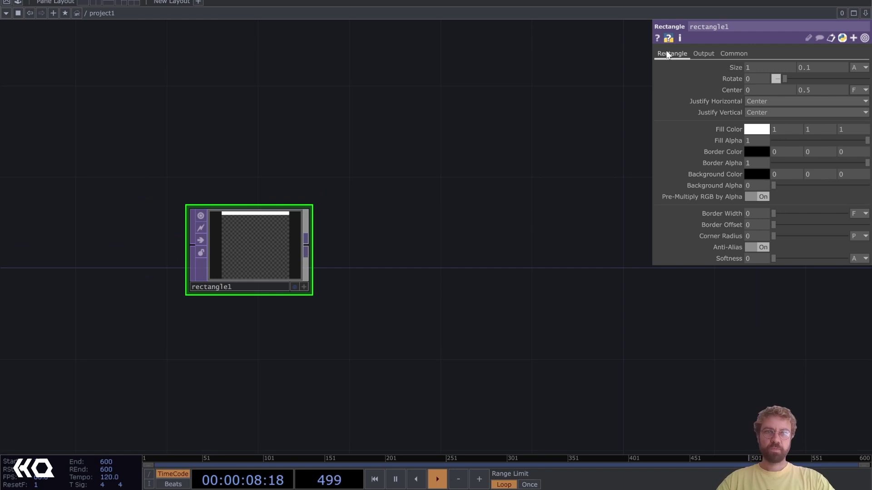
- Set the rectangle's fill color to pure red (1, 0, 0)
{"action": "left_click", "coordinate": [754, 130]}
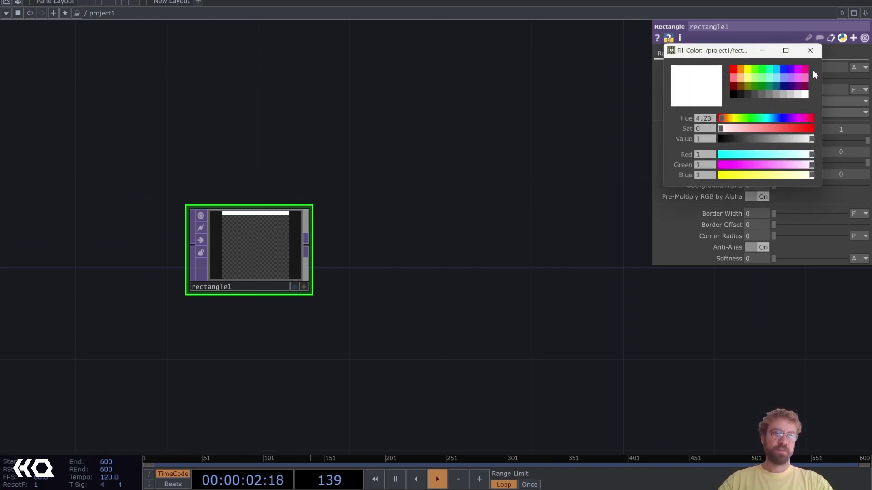
{"action": "left_click_drag", "start_coordinate": [813, 70], "coordinate": [780, 69]}
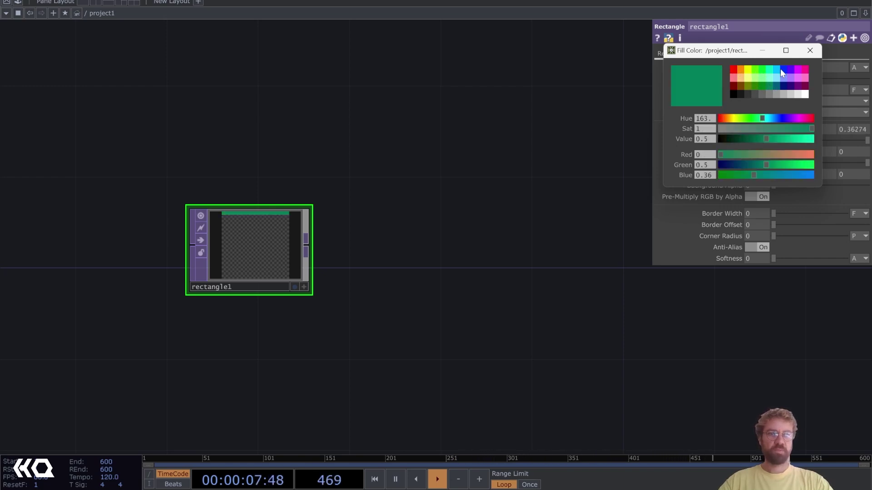
{"action": "left_click", "coordinate": [733, 71]}
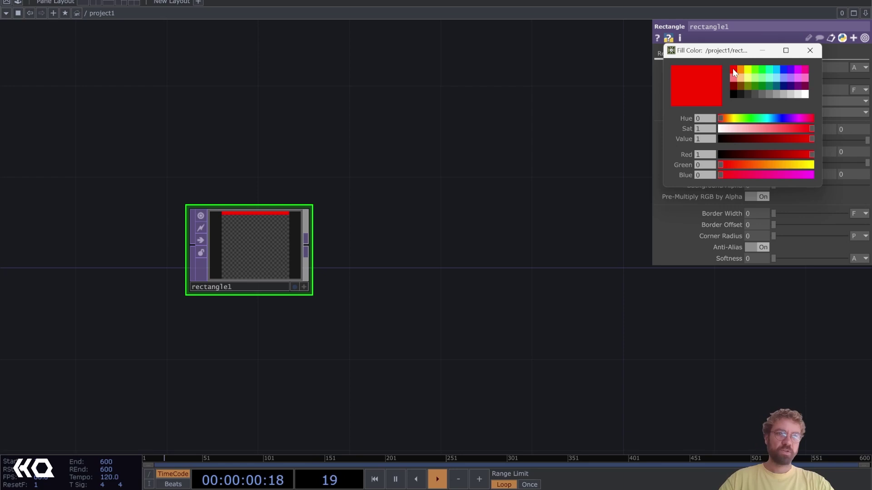
{"action": "left_click", "coordinate": [811, 53]}
- Add a Null TOP connected to the rectangle's output and place it beside the rectangle
{"action": "scroll", "coordinate": [381, 249], "scroll_direction": "up", "scroll_amount": 2}
{"action": "scroll", "coordinate": [370, 223], "scroll_direction": "down", "scroll_amount": 3}
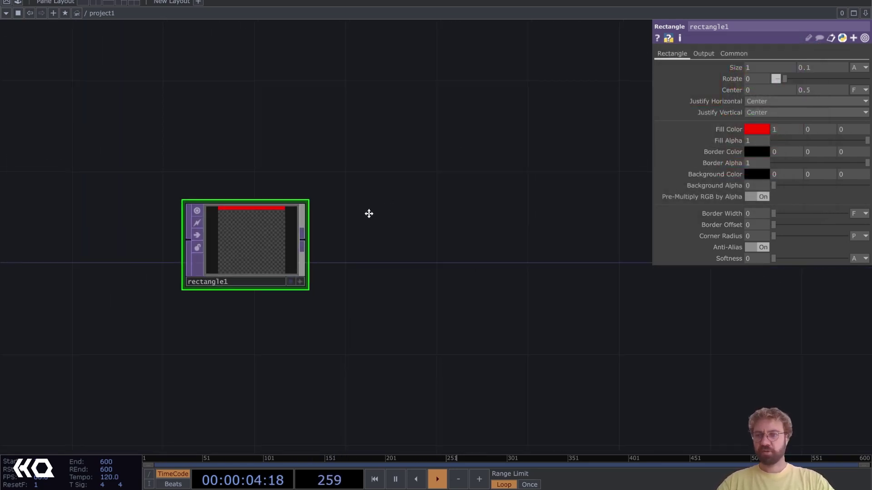
{"action": "left_click_drag", "start_coordinate": [368, 213], "coordinate": [252, 266]}
{"action": "right_click", "coordinate": [204, 288]}
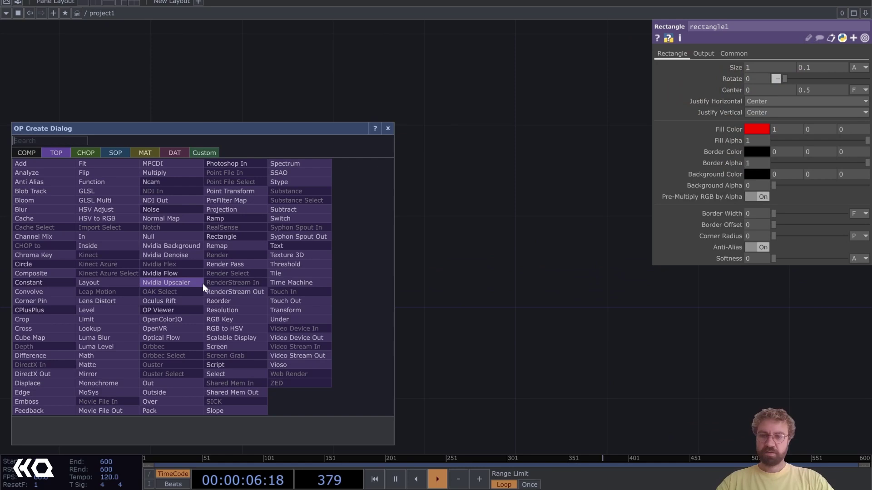
{"action": "type", "text": "null"}
{"action": "left_click", "coordinate": [164, 235]}
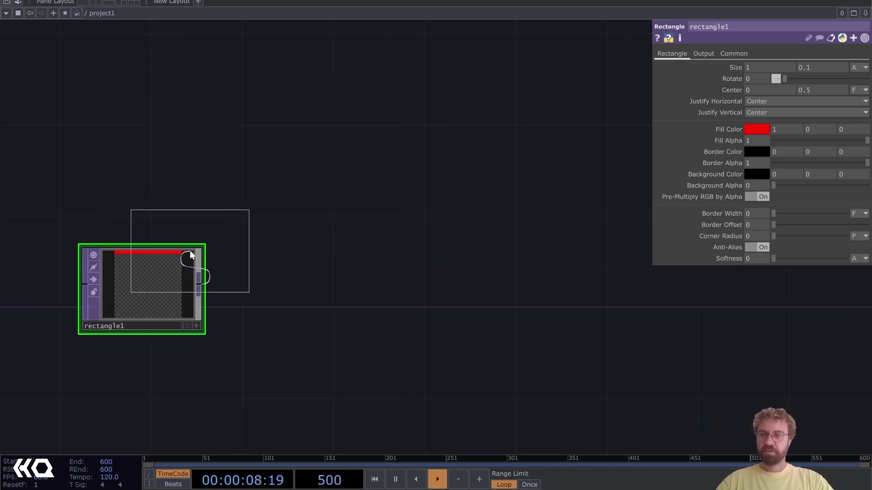
{"action": "left_click", "coordinate": [364, 291]}
- Add a Feedback TOP fed by the Null's output and place it above the main chain
{"action": "left_click_drag", "start_coordinate": [515, 216], "coordinate": [435, 194]}
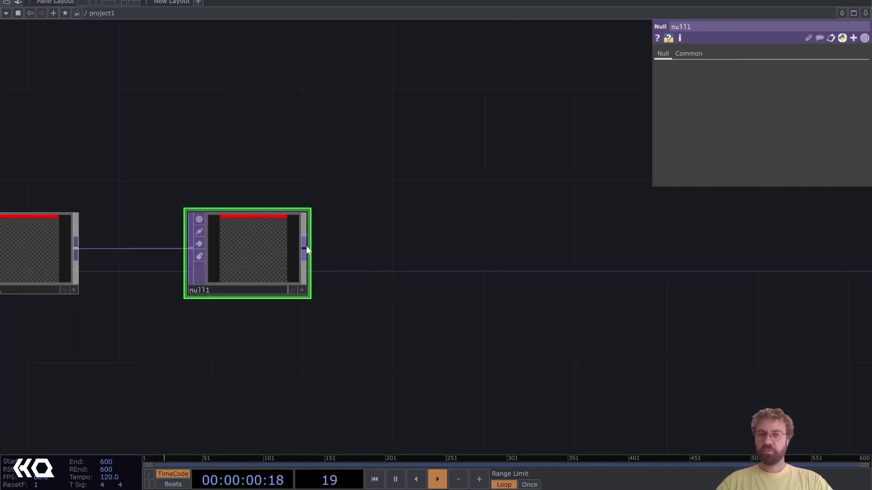
{"action": "right_click", "coordinate": [304, 246]}
{"action": "type", "text": "feed"}
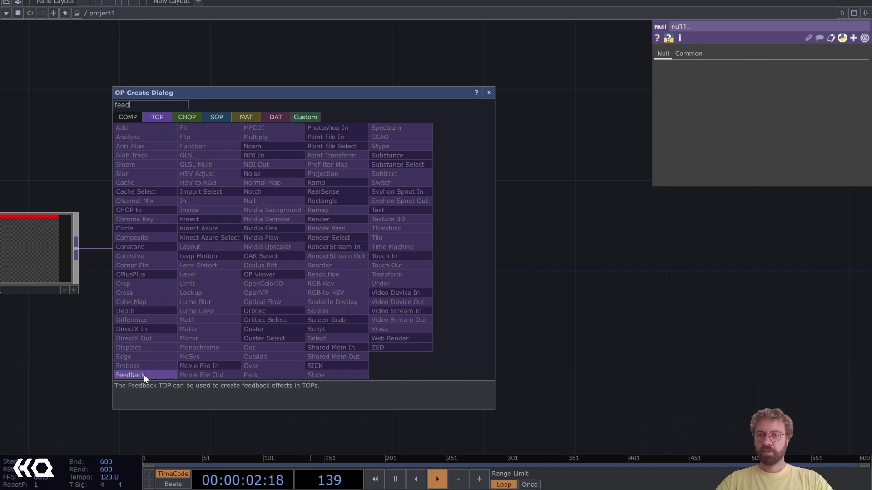
{"action": "left_click", "coordinate": [143, 375]}
{"action": "left_click", "coordinate": [475, 115]}
{"action": "left_click_drag", "start_coordinate": [615, 253], "coordinate": [509, 267]}
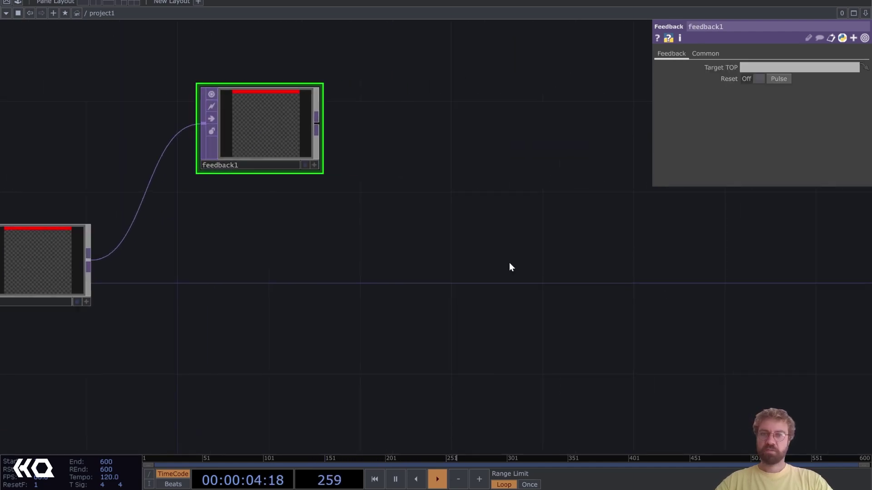
- Add a Composite TOP connected to the Feedback's output, in line with the Null
{"action": "right_click", "coordinate": [316, 127]}
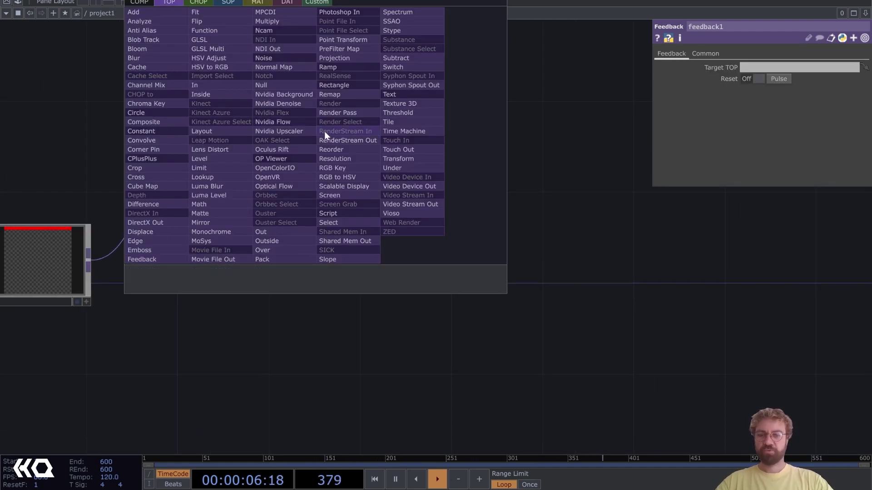
{"action": "left_click", "coordinate": [144, 122]}
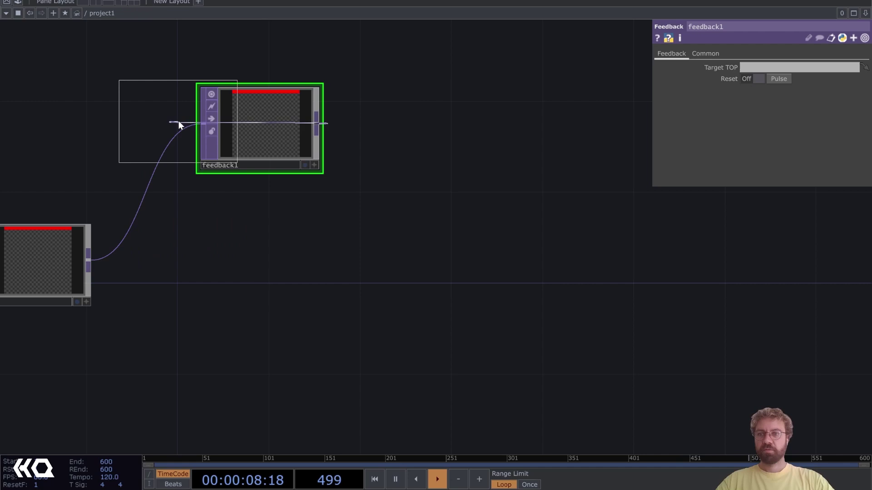
{"action": "left_click", "coordinate": [581, 274]}
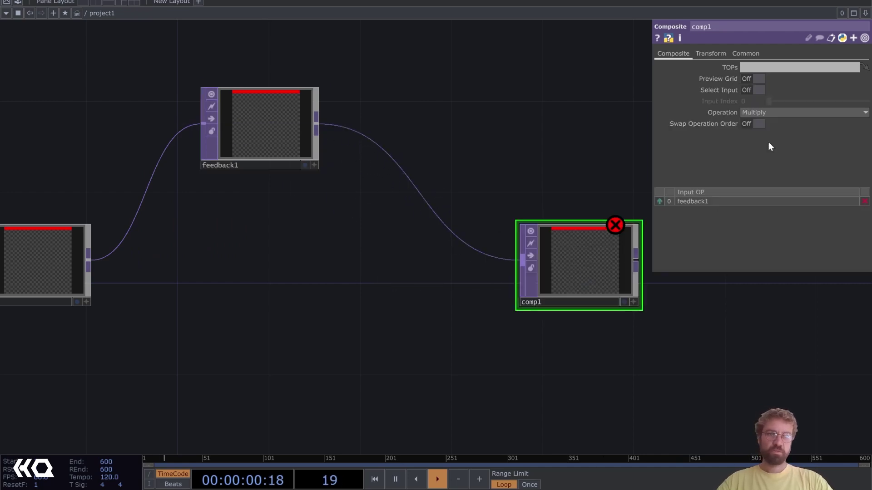
- Set the Composite's operation to Over and connect the Null's output as its second input
{"action": "left_click", "coordinate": [765, 112]}
{"action": "left_click", "coordinate": [822, 205]}
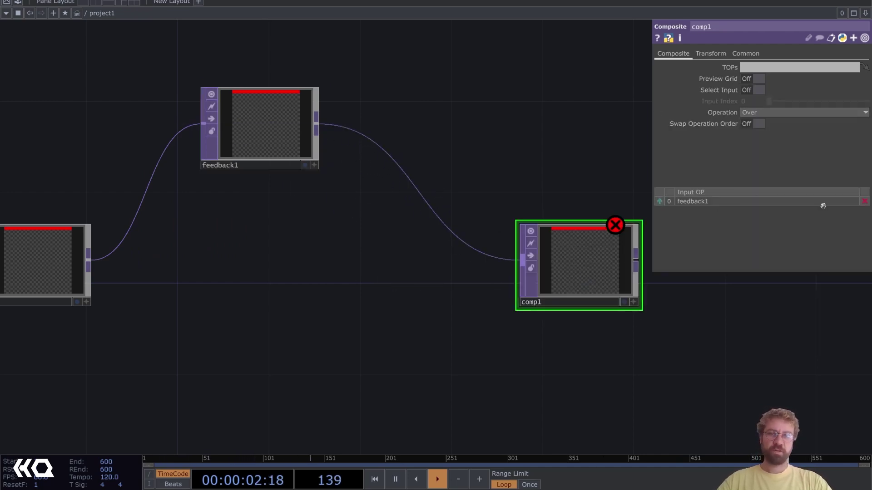
{"action": "left_click_drag", "start_coordinate": [90, 262], "coordinate": [511, 265]}
{"action": "left_click_drag", "start_coordinate": [404, 292], "coordinate": [545, 289]}
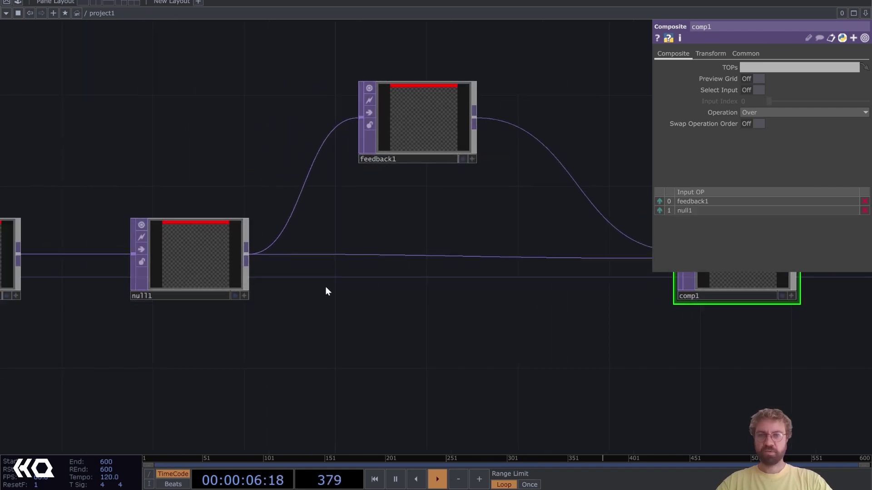
- Add an RGB Key TOP connected to the Composite's output and place it beside the Composite
{"action": "scroll", "coordinate": [463, 291], "scroll_direction": "right", "scroll_amount": 5}
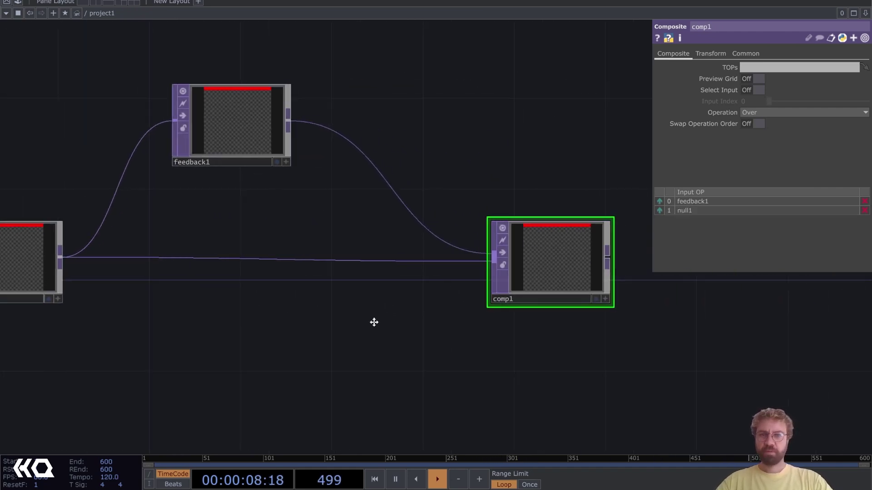
{"action": "scroll", "coordinate": [386, 291], "scroll_direction": "right", "scroll_amount": 5}
{"action": "right_click", "coordinate": [410, 242]}
{"action": "type", "text": "rgb"}
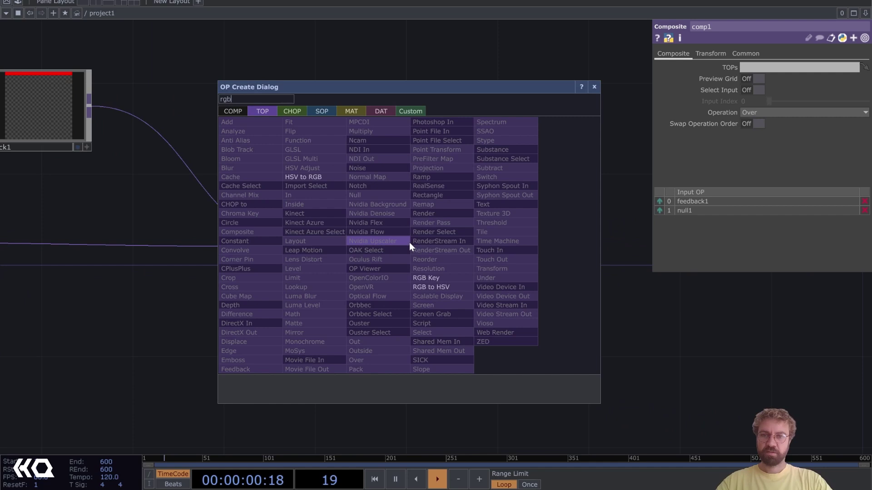
{"action": "left_click", "coordinate": [440, 277]}
{"action": "left_click", "coordinate": [554, 249]}
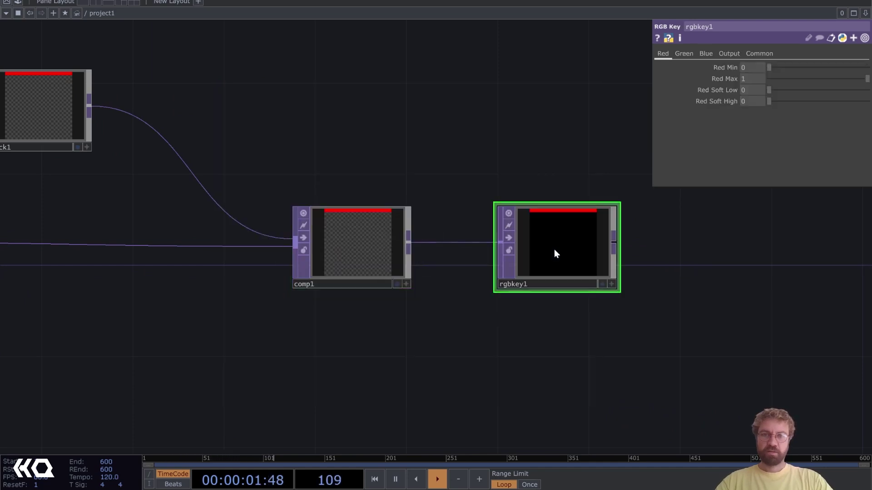
- Add a Null TOP after the RGB Key and show its image as the network background
{"action": "right_click", "coordinate": [614, 245]}
{"action": "type", "text": "null"}
{"action": "left_click", "coordinate": [576, 194]}
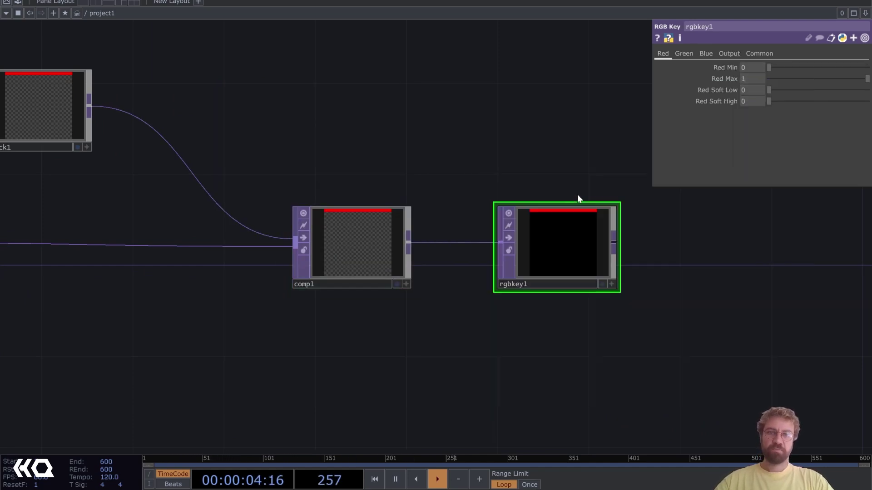
{"action": "left_click", "coordinate": [722, 247]}
{"action": "left_click", "coordinate": [763, 284]}
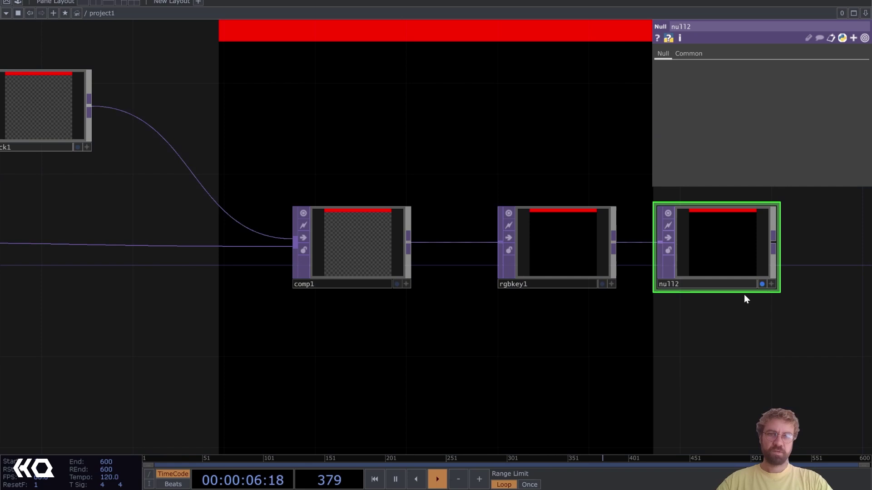
- Move the RGB Key and its Null together away from the Composite, leaving a wide gap in the chain
{"action": "scroll", "coordinate": [573, 361], "scroll_direction": "down", "scroll_amount": 3}
{"action": "left_click_drag", "start_coordinate": [573, 361], "coordinate": [445, 339]}
{"action": "left_click_drag", "start_coordinate": [363, 278], "coordinate": [765, 277]}
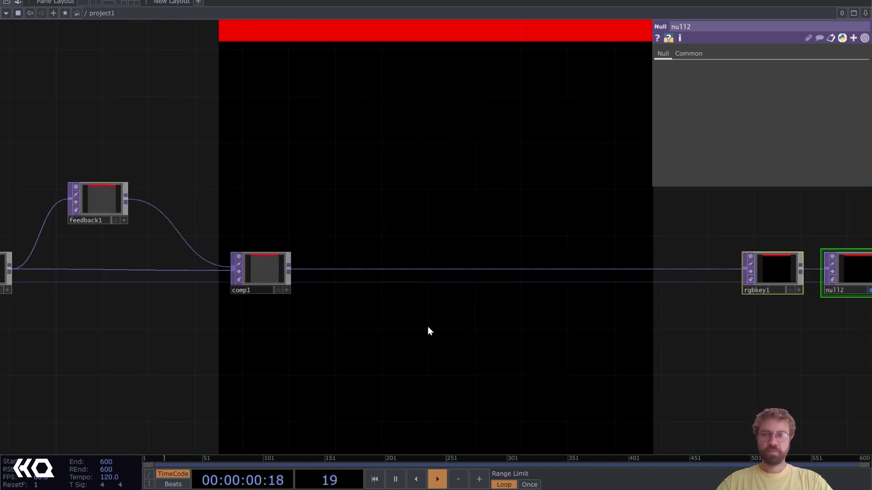
- Make comp1 the Feedback's target TOP and move the Composite farther from the Feedback
{"action": "left_click_drag", "start_coordinate": [427, 326], "coordinate": [533, 316]}
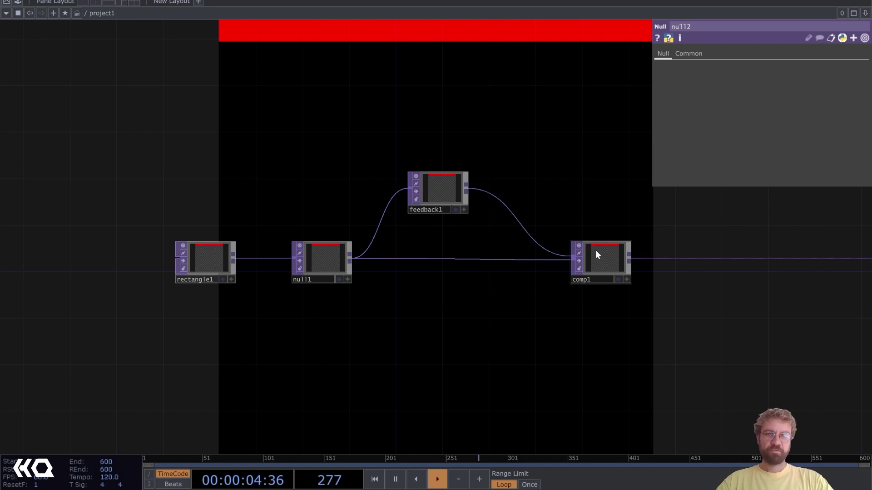
{"action": "left_click_drag", "start_coordinate": [600, 256], "coordinate": [431, 186]}
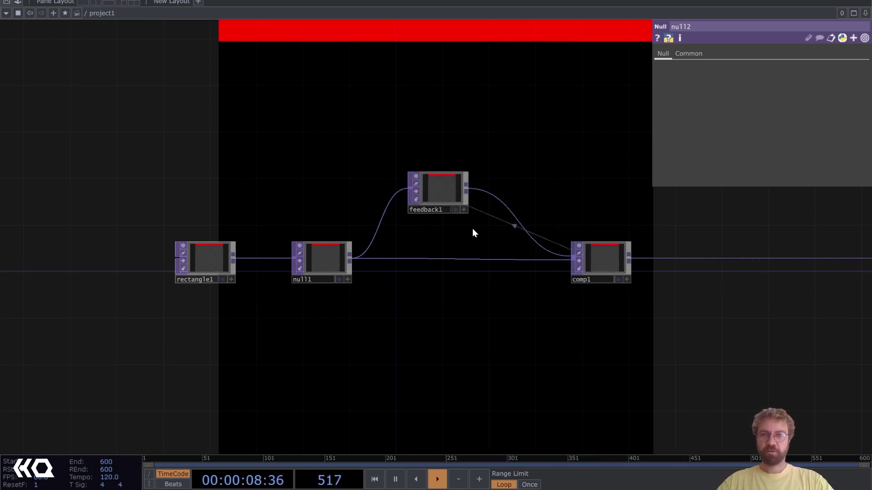
{"action": "left_click_drag", "start_coordinate": [467, 228], "coordinate": [351, 236]}
{"action": "left_click_drag", "start_coordinate": [483, 272], "coordinate": [639, 263]}
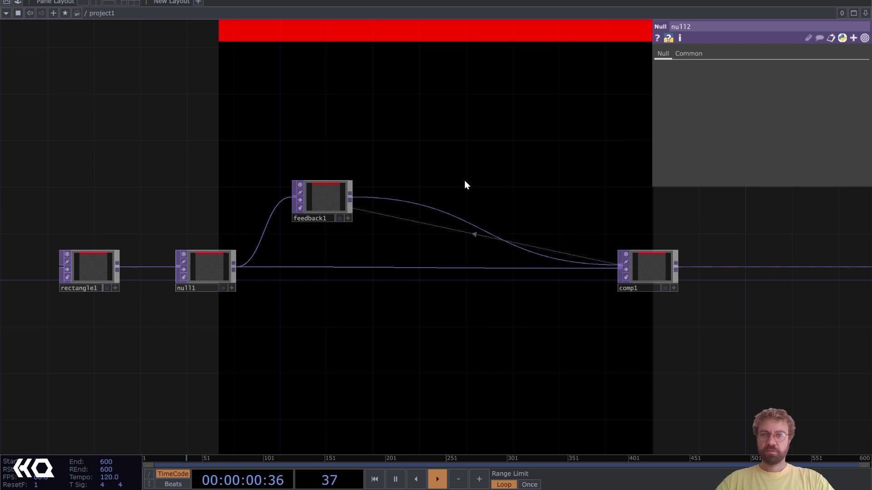
- Insert a Transform TOP into the connection between the Feedback and the Composite
{"action": "scroll", "coordinate": [408, 193], "scroll_direction": "up", "scroll_amount": 3}
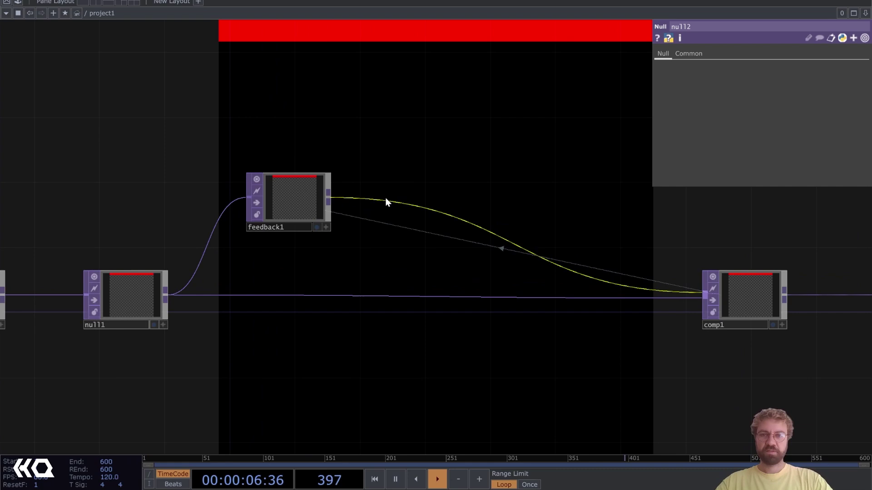
{"action": "right_click", "coordinate": [412, 203]}
{"action": "left_click", "coordinate": [418, 192]}
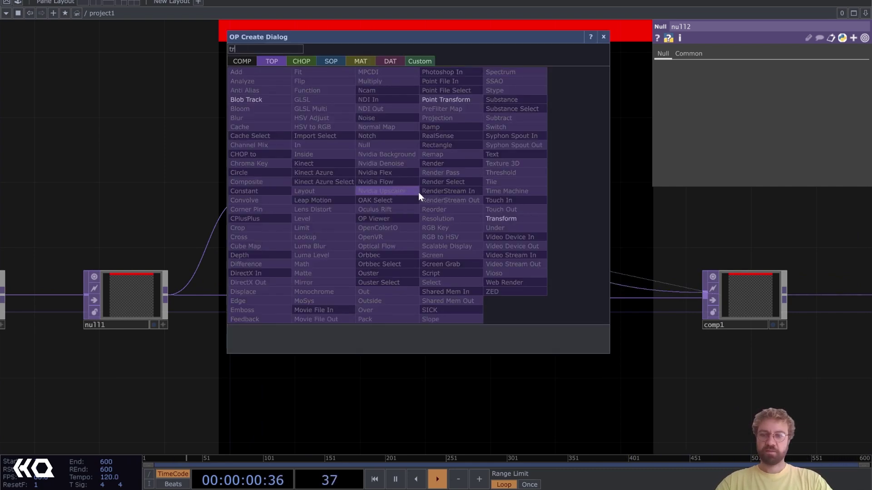
{"action": "type", "text": "tra"}
{"action": "left_click", "coordinate": [500, 219]}
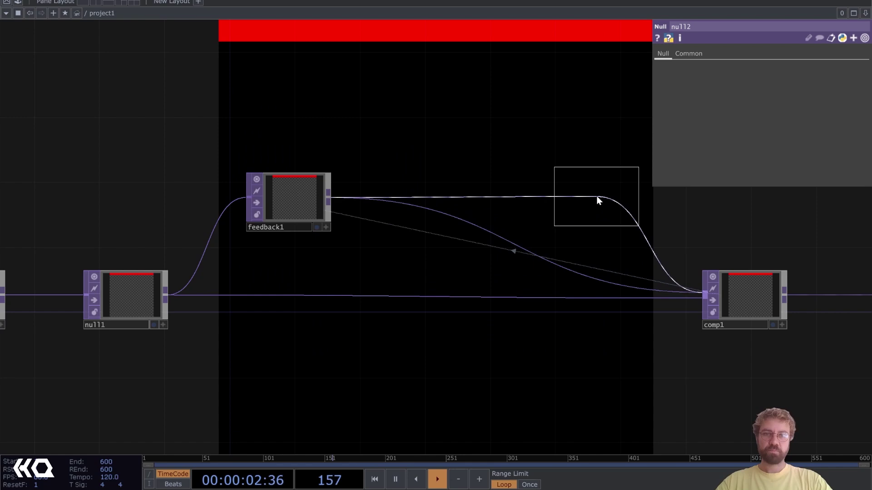
{"action": "left_click", "coordinate": [597, 201]}
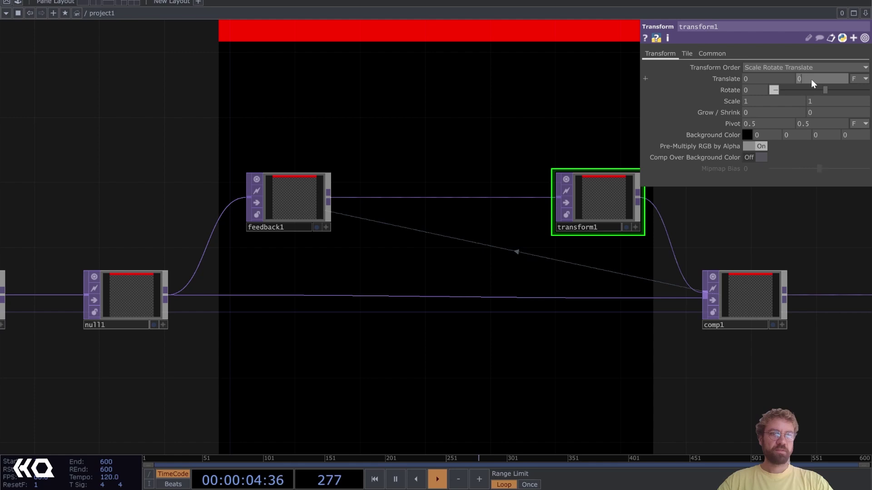
- Set the Transform's vertical translate to -0.002 and reset the feedback loop to replay the motion
{"action": "middle_click_drag", "start_coordinate": [814, 103], "coordinate": [811, 81]}
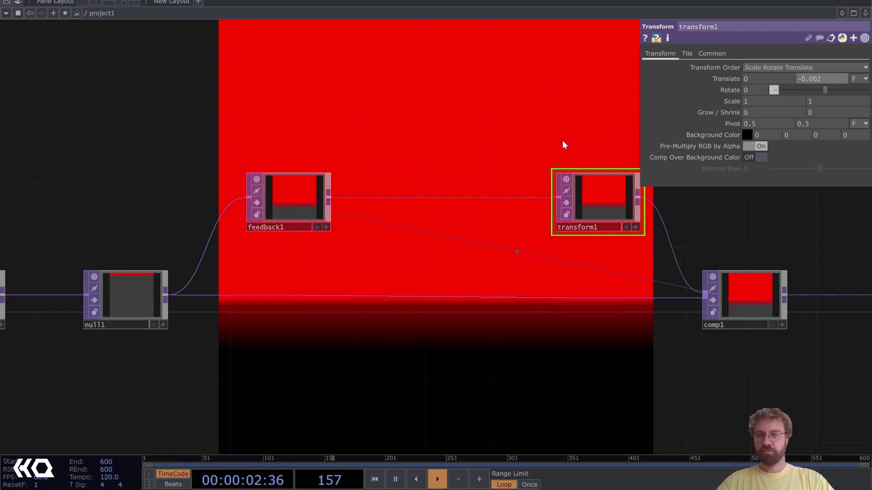
{"action": "left_click", "coordinate": [305, 199]}
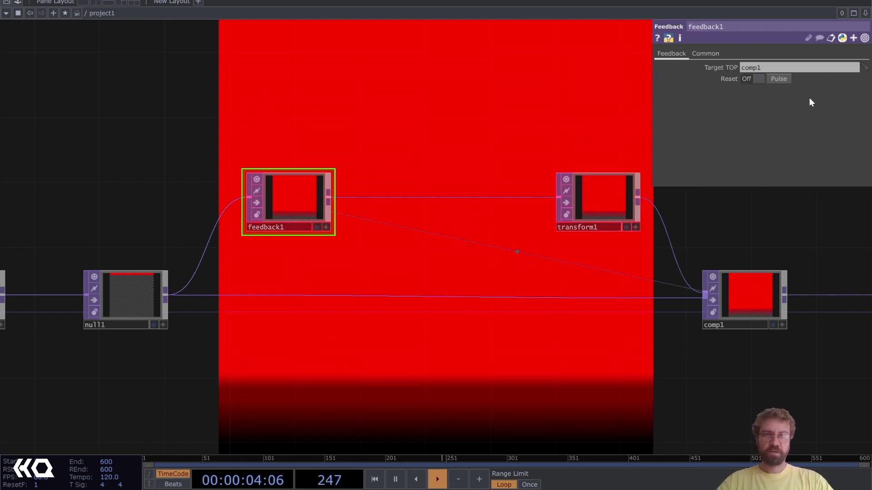
{"action": "left_click", "coordinate": [778, 79]}
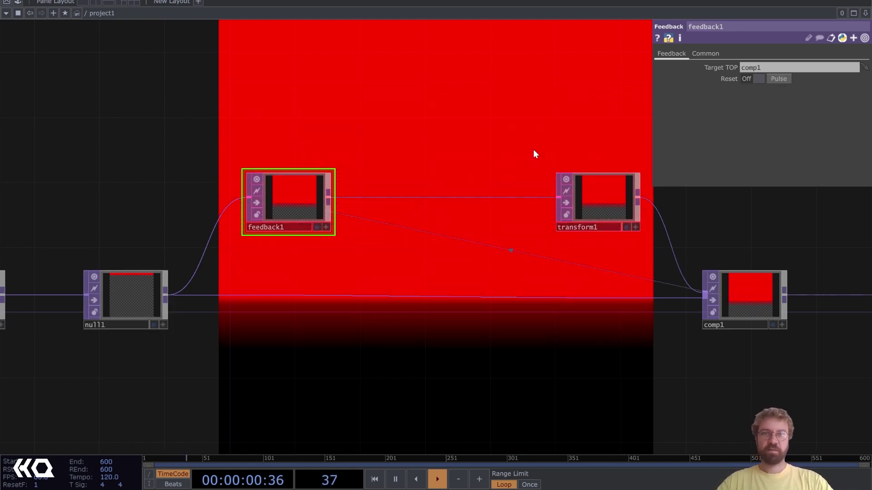
{"action": "left_click", "coordinate": [606, 195]}
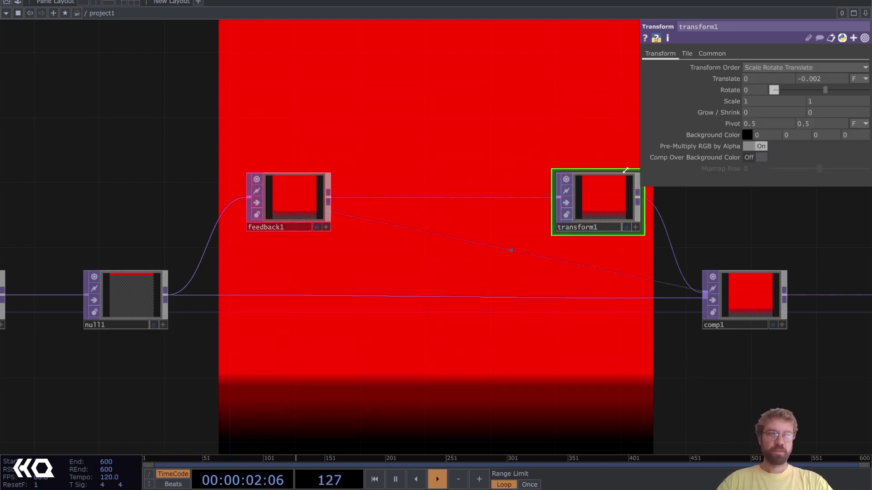
- Add a Keyboard In CHOP and place it directly above the Feedback
{"action": "left_click", "coordinate": [298, 197]}
{"action": "key", "text": "Tab"}
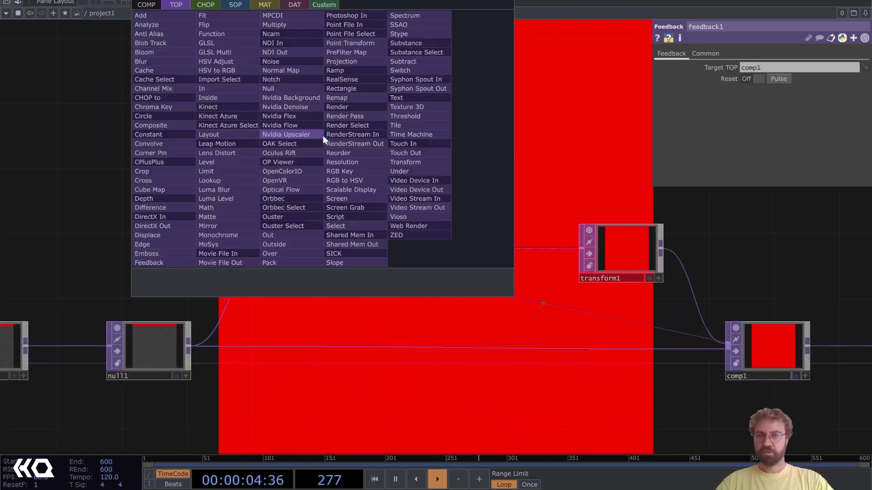
{"action": "left_click", "coordinate": [209, 6]}
{"action": "left_click", "coordinate": [295, 153]}
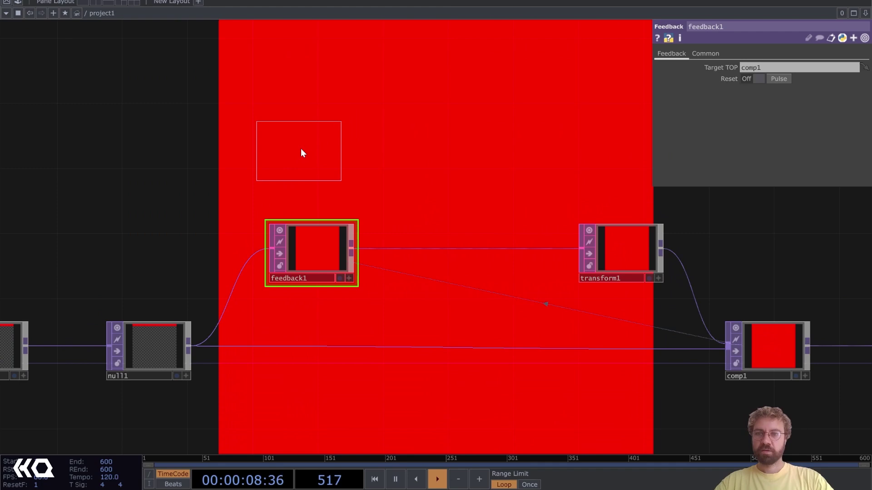
{"action": "left_click", "coordinate": [311, 163]}
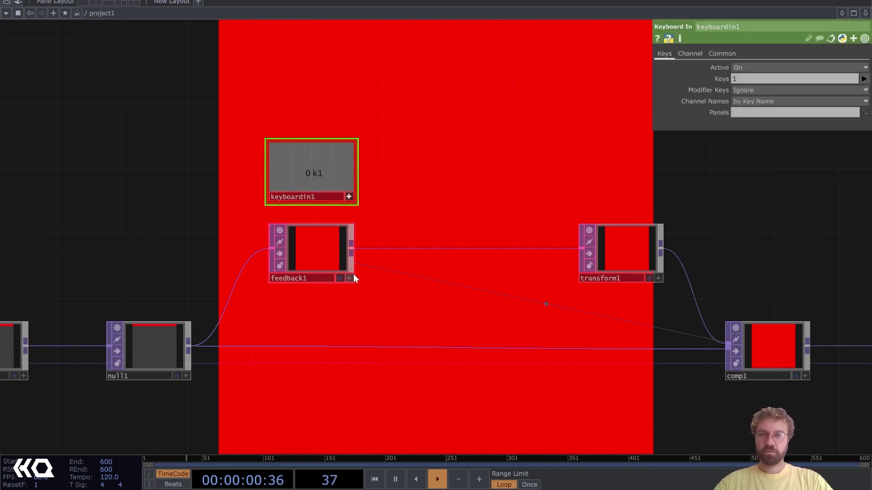
- Link the Keyboard In's k1 channel to the Feedback's reset pulse as a CHOP reference
{"action": "left_click", "coordinate": [326, 262]}
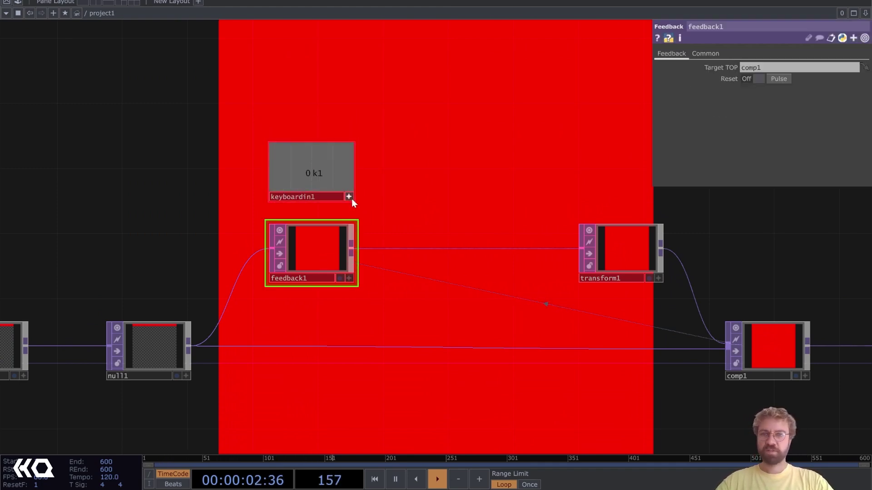
{"action": "left_click_drag", "start_coordinate": [784, 79], "coordinate": [784, 79]}
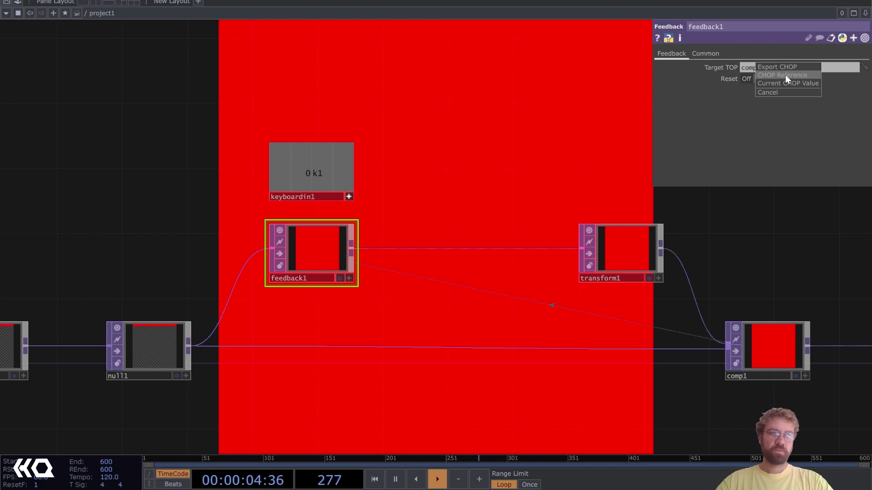
{"action": "left_click", "coordinate": [785, 75]}
- Test the keyboard-driven feedback reset by triggering channel k1 several times
{"action": "left_click_drag", "start_coordinate": [484, 146], "coordinate": [468, 152]}
{"action": "key", "text": "1"}
{"action": "key", "text": "1"}
{"action": "key", "text": "1"}
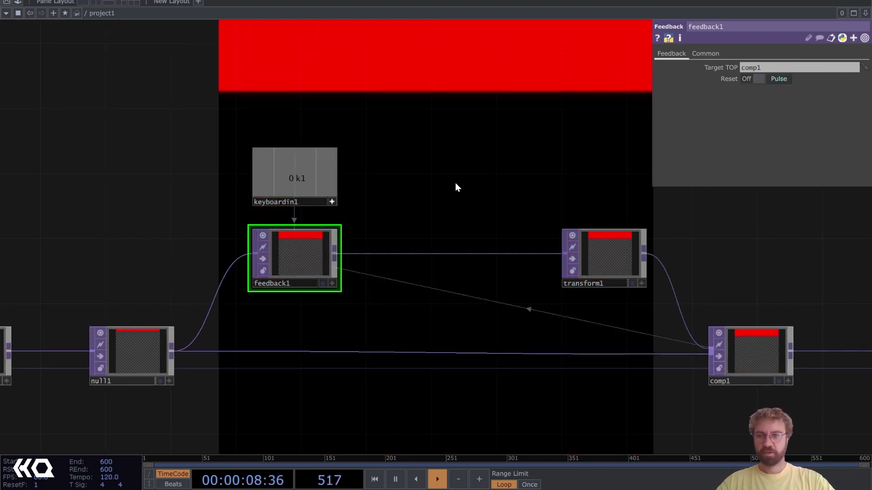
- Set the Transform's horizontal scale to 0.99 so the red band narrows as it falls
{"action": "scroll", "coordinate": [454, 184], "scroll_direction": "down", "scroll_amount": 2}
{"action": "left_click_drag", "start_coordinate": [456, 182], "coordinate": [400, 161]}
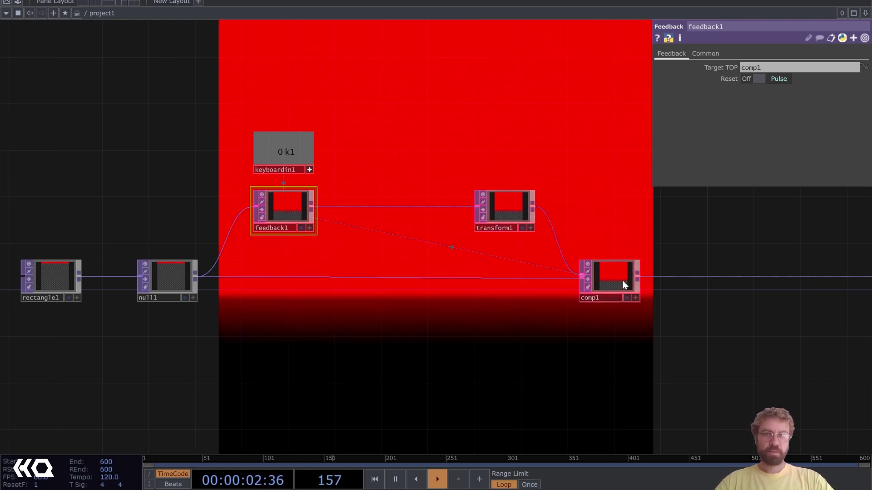
{"action": "left_click", "coordinate": [511, 213]}
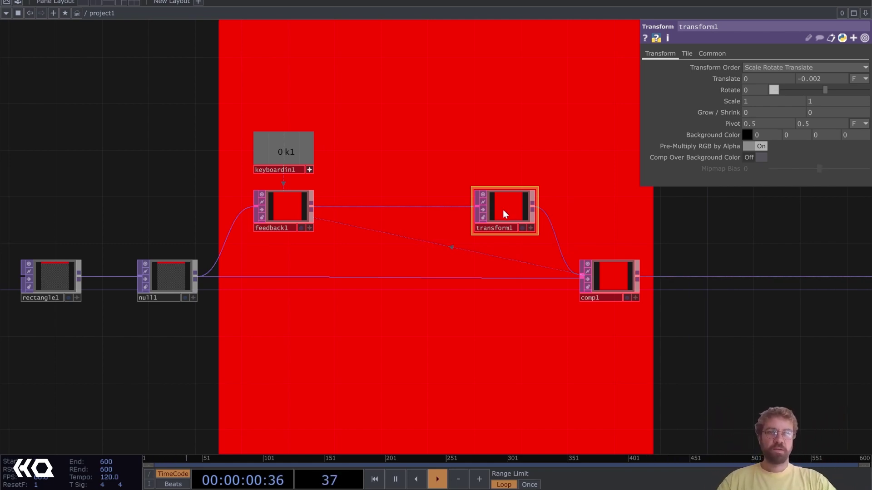
{"action": "scroll", "coordinate": [504, 212], "scroll_direction": "up", "scroll_amount": 5}
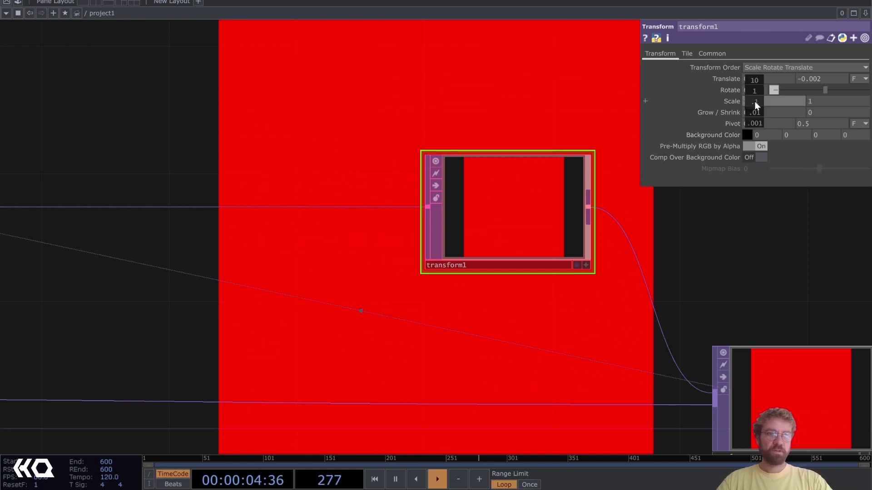
{"action": "middle_click_drag", "start_coordinate": [755, 113], "coordinate": [748, 113]}
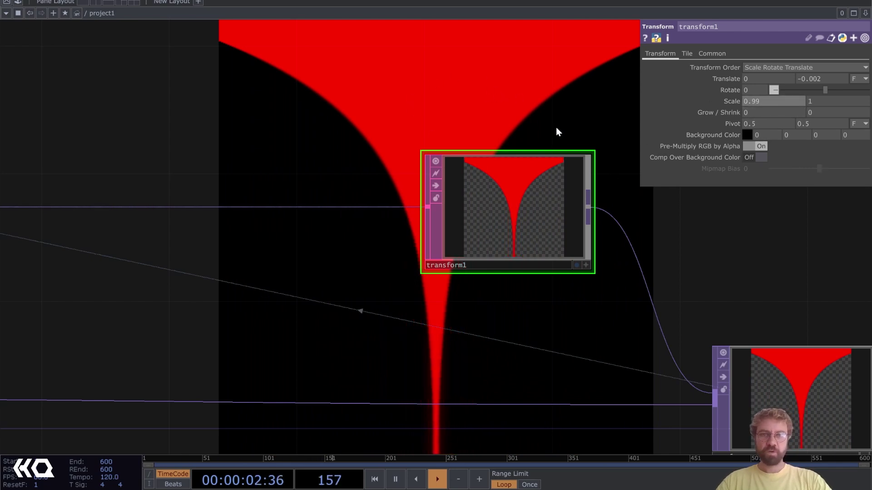
- Move the Transform and Composite farther away from the Feedback to free up space between them
{"action": "scroll", "coordinate": [454, 85], "scroll_direction": "down", "scroll_amount": 2}
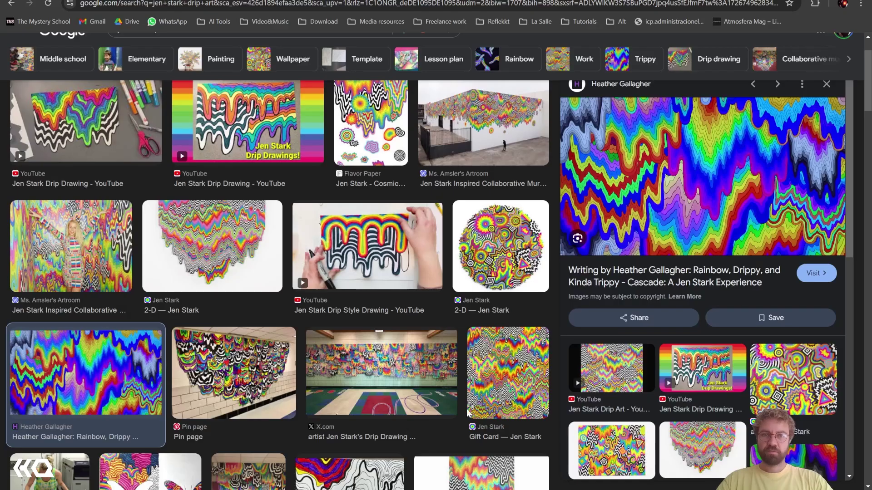
{"action": "scroll", "coordinate": [453, 259], "scroll_direction": "up", "scroll_amount": 2}
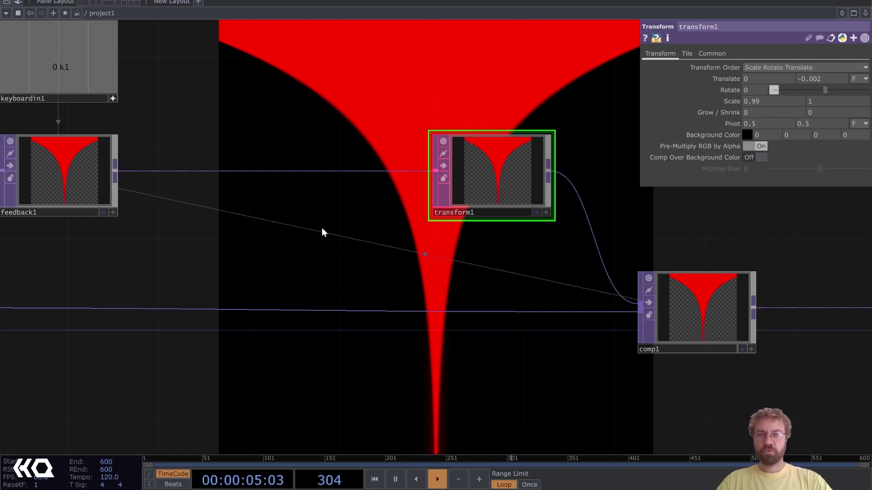
{"action": "left_click_drag", "start_coordinate": [294, 213], "coordinate": [315, 219]}
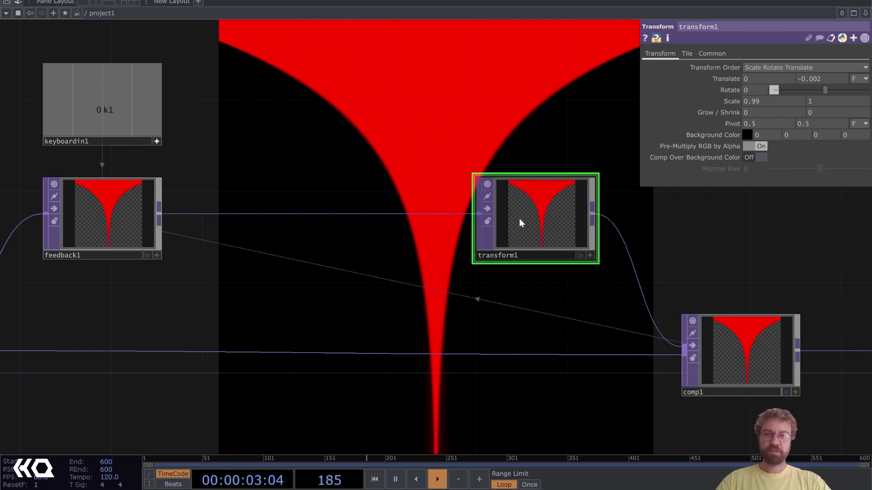
{"action": "scroll", "coordinate": [558, 337], "scroll_direction": "down", "scroll_amount": 3}
{"action": "right_click_drag", "start_coordinate": [716, 396], "coordinate": [570, 253]}
{"action": "left_click_drag", "start_coordinate": [536, 257], "coordinate": [728, 257]}
{"action": "left_click_drag", "start_coordinate": [377, 238], "coordinate": [405, 244]}
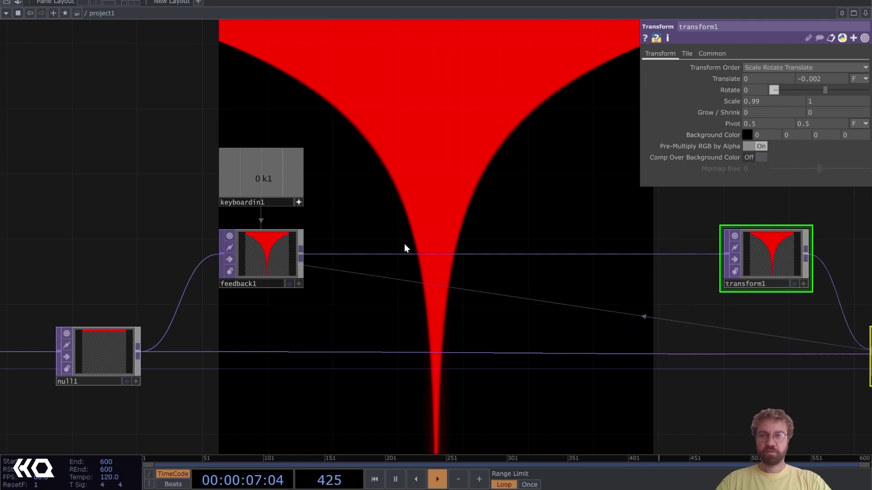
- Insert an HSV Adjust TOP on the wire between the Feedback and the Transform
{"action": "right_click", "coordinate": [390, 254]}
{"action": "left_click", "coordinate": [405, 246]}
{"action": "type", "text": "hs"}
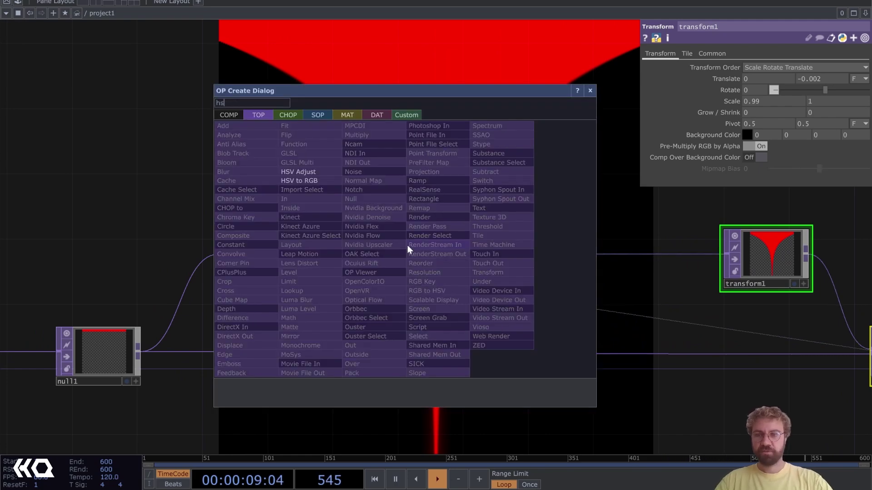
{"action": "left_click", "coordinate": [300, 172]}
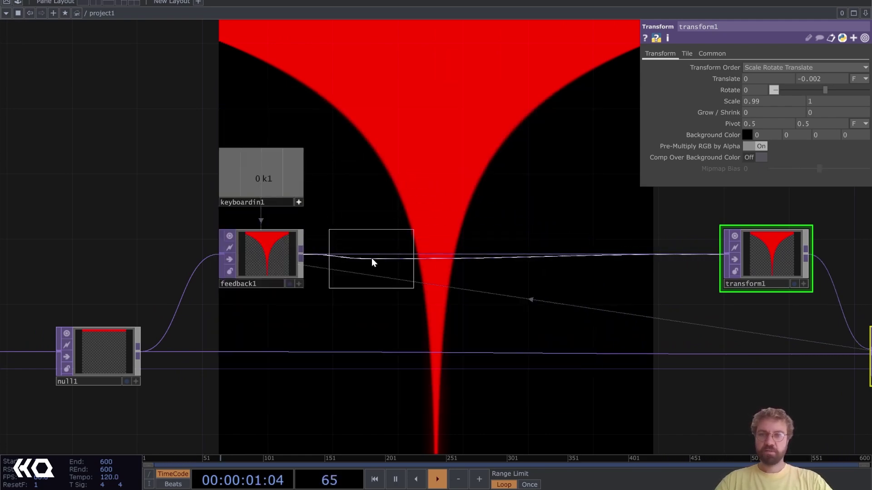
{"action": "left_click", "coordinate": [373, 257]}
- Set the HSV Adjust's hue offset to 5 so the colour shifts with each feedback pass
{"action": "scroll", "coordinate": [395, 255], "scroll_direction": "up", "scroll_amount": 5}
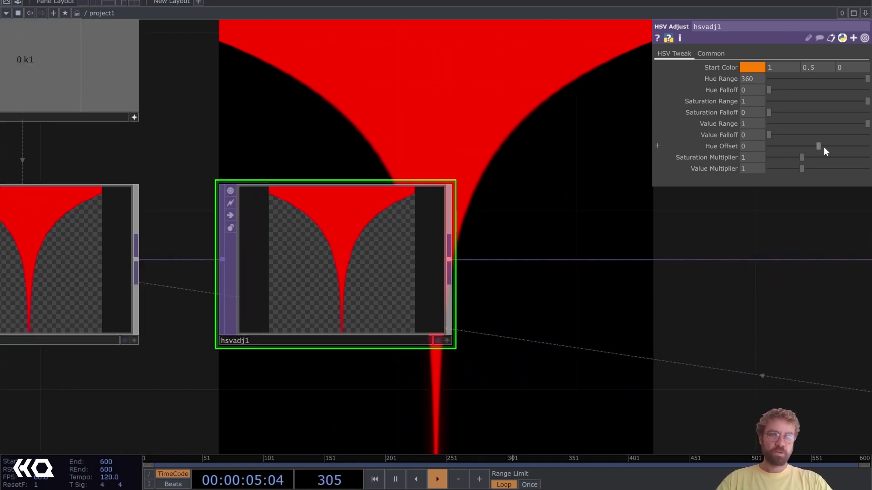
{"action": "left_click_drag", "start_coordinate": [819, 144], "coordinate": [820, 144]}
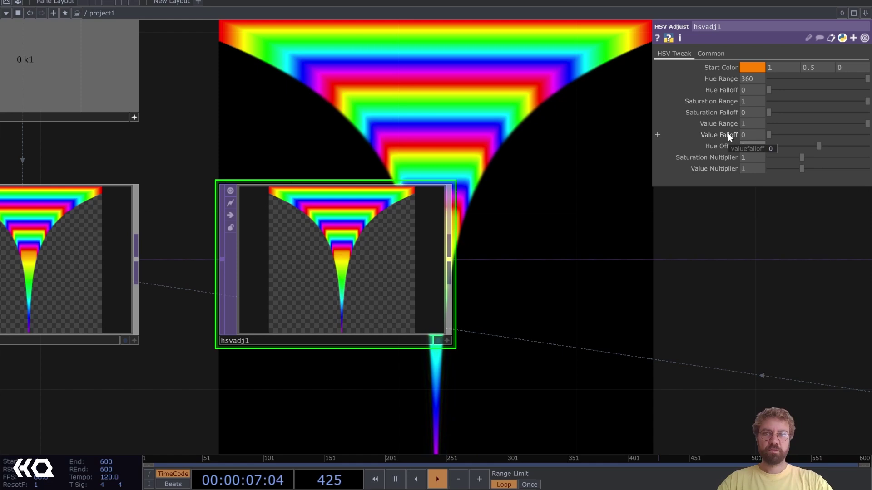
{"action": "left_click_drag", "start_coordinate": [573, 181], "coordinate": [372, 161]}
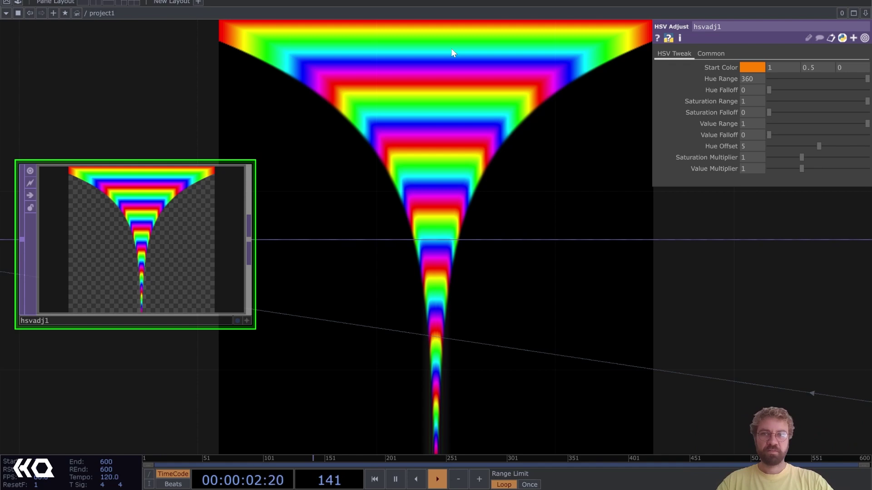
- Insert a Displace TOP on the wire between the HSV Adjust and the Transform
{"action": "scroll", "coordinate": [385, 181], "scroll_direction": "down", "scroll_amount": 3}
{"action": "scroll", "coordinate": [448, 181], "scroll_direction": "right", "scroll_amount": 3}
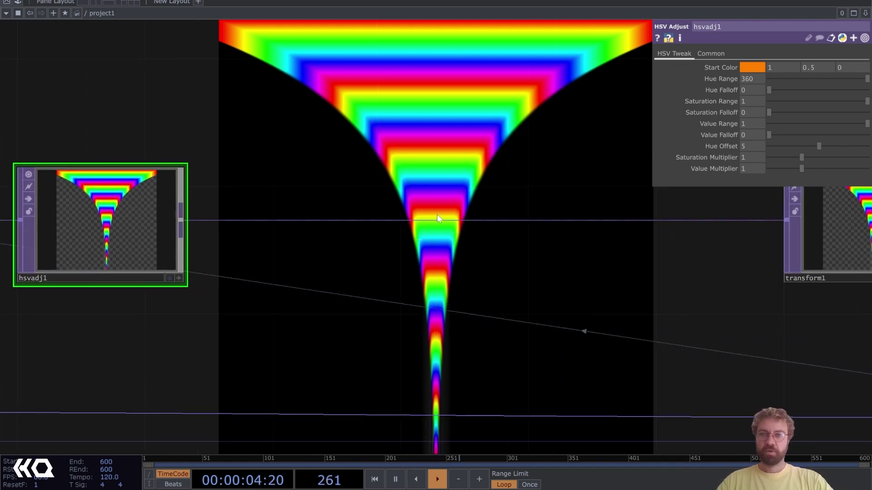
{"action": "right_click", "coordinate": [422, 221]}
{"action": "left_click", "coordinate": [441, 211]}
{"action": "type", "text": "dis"}
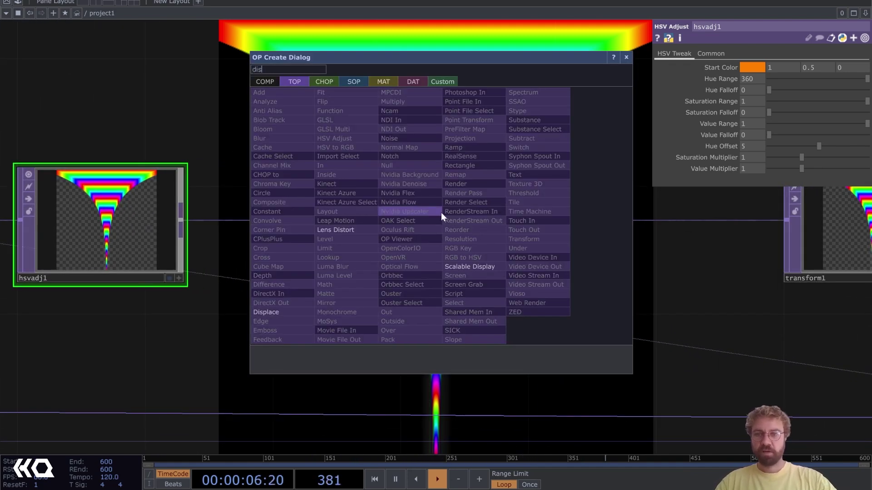
{"action": "left_click", "coordinate": [293, 312]}
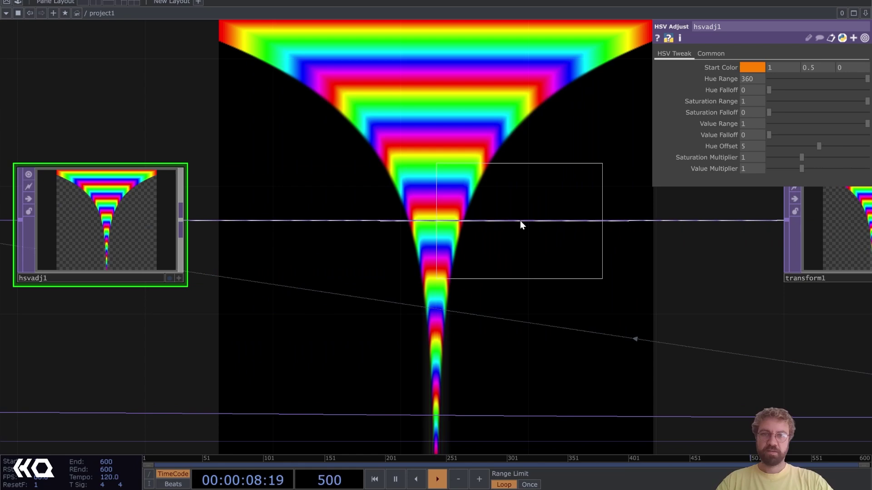
{"action": "left_click", "coordinate": [520, 222]}
- Move the Keyboard In, Feedback, HSV Adjust, Displace and Transform nodes together farther above the Composite's row
{"action": "scroll", "coordinate": [349, 303], "scroll_direction": "down", "scroll_amount": 1}
{"action": "scroll", "coordinate": [350, 303], "scroll_direction": "down", "scroll_amount": 3}
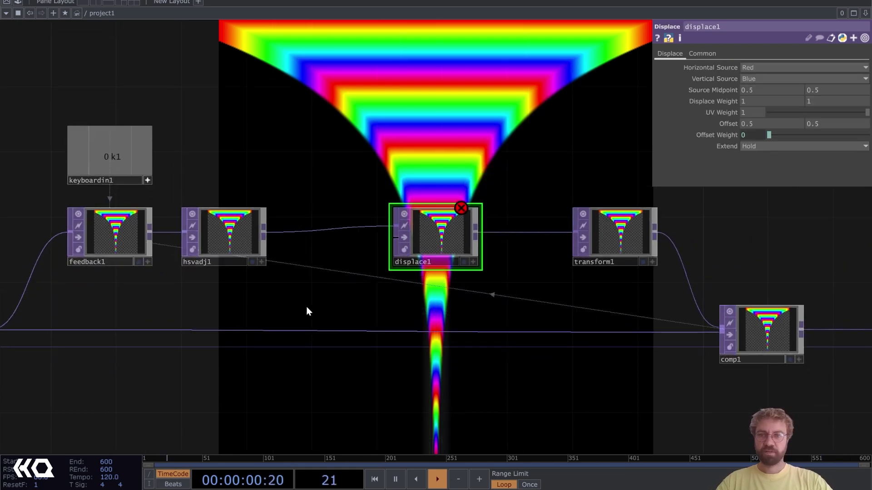
{"action": "scroll", "coordinate": [305, 307], "scroll_direction": "down", "scroll_amount": 2}
{"action": "left_click_drag", "start_coordinate": [171, 189], "coordinate": [489, 232]}
{"action": "scroll", "coordinate": [401, 258], "scroll_direction": "up", "scroll_amount": 4}
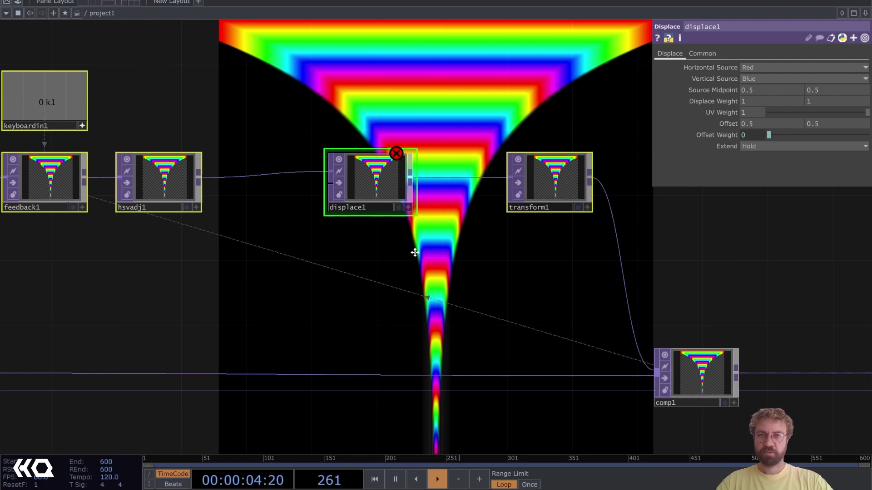
- Add a Noise TOP below the gap between the HSV Adjust and Displace, and wire the HSV Adjust into its input
{"action": "key", "text": "Tab"}
{"action": "type", "text": "n"}
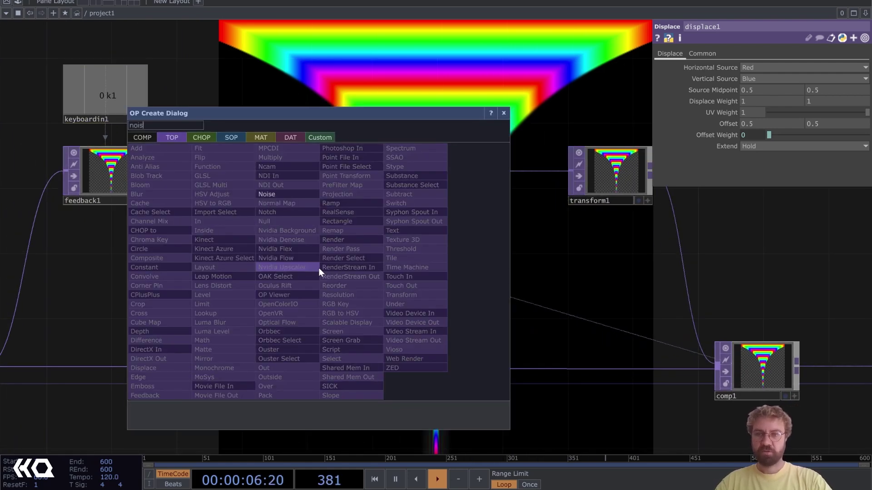
{"action": "left_click", "coordinate": [287, 194]}
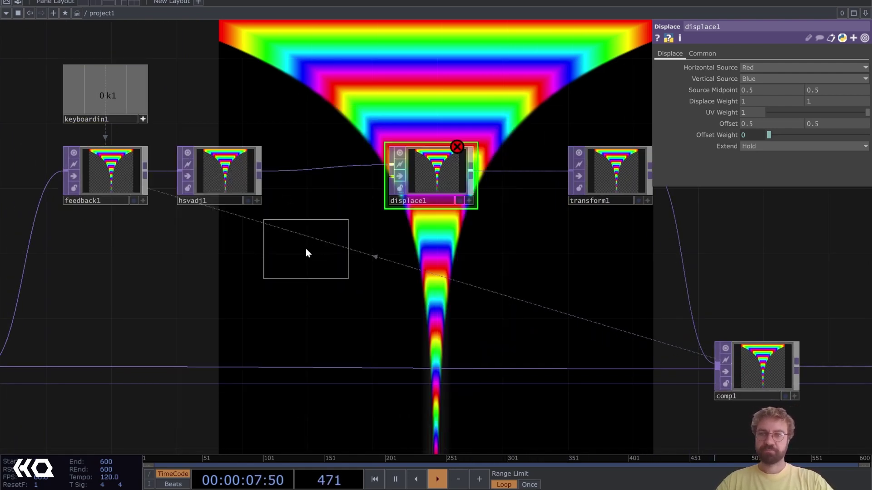
{"action": "left_click", "coordinate": [318, 273]}
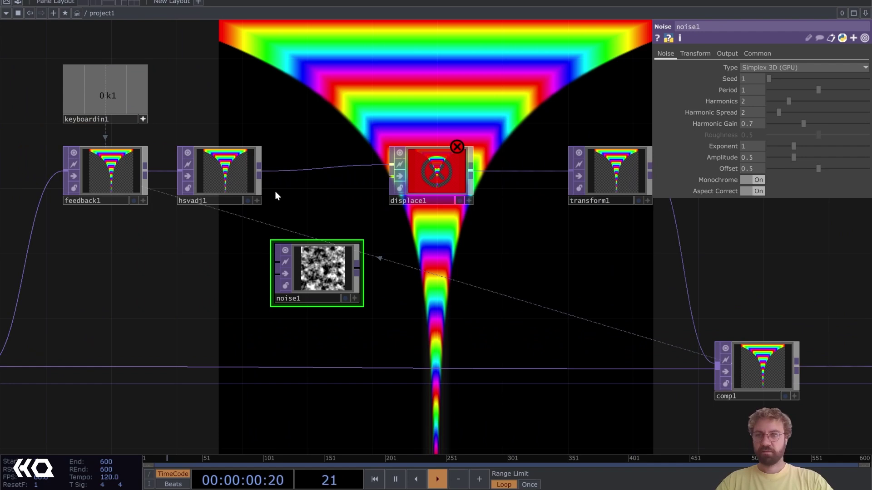
{"action": "left_click_drag", "start_coordinate": [259, 174], "coordinate": [264, 195]}
{"action": "left_click", "coordinate": [265, 263]}
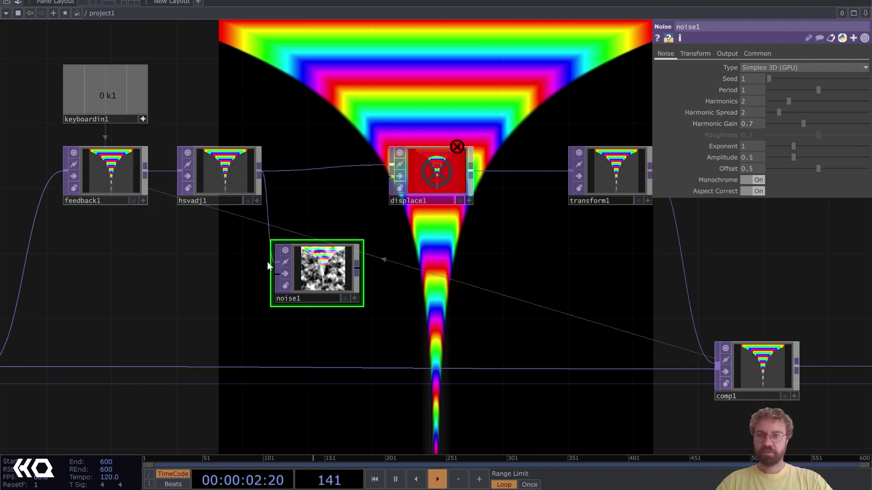
- Set the Noise's RGB output to Noise and check its resolution against the HSV Adjust's
{"action": "left_click", "coordinate": [726, 53]}
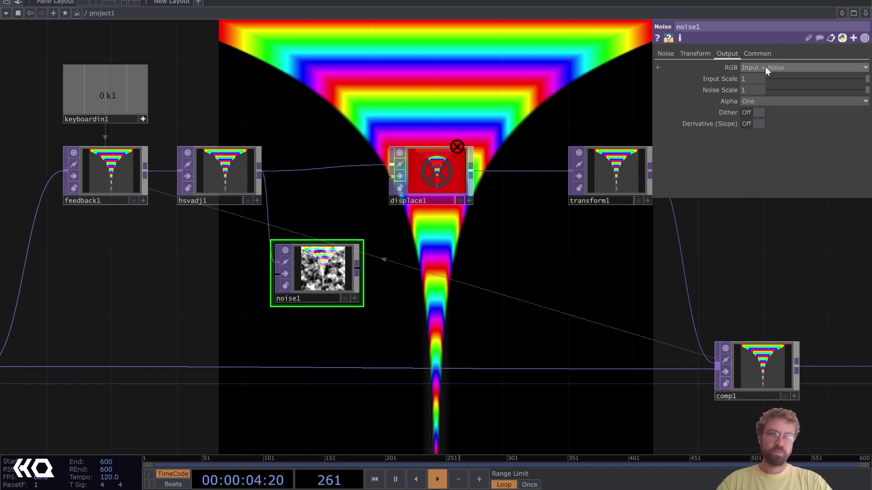
{"action": "left_click", "coordinate": [765, 68]}
{"action": "left_click", "coordinate": [745, 90]}
{"action": "scroll", "coordinate": [353, 271], "scroll_direction": "up", "scroll_amount": 3}
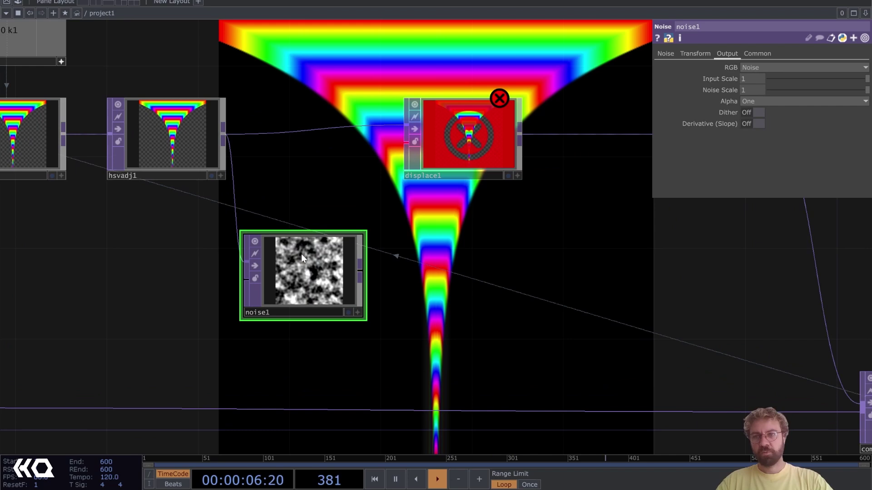
{"action": "middle_click", "coordinate": [185, 141]}
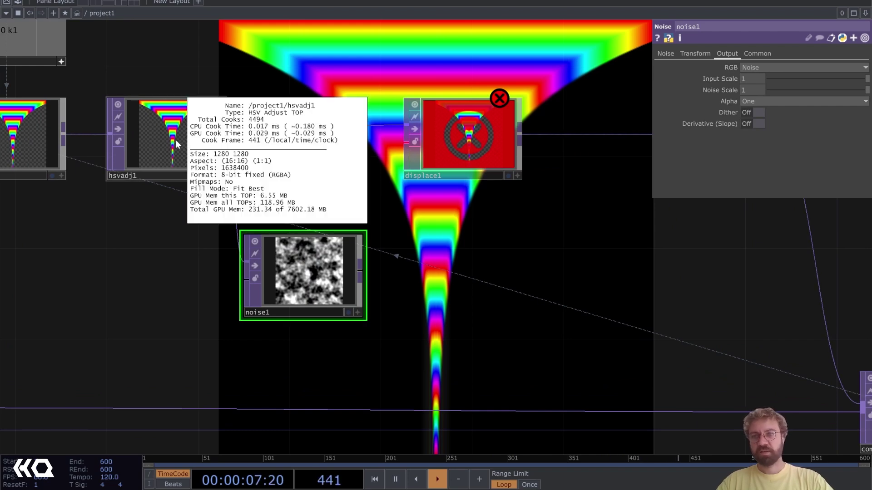
{"action": "middle_click", "coordinate": [311, 264]}
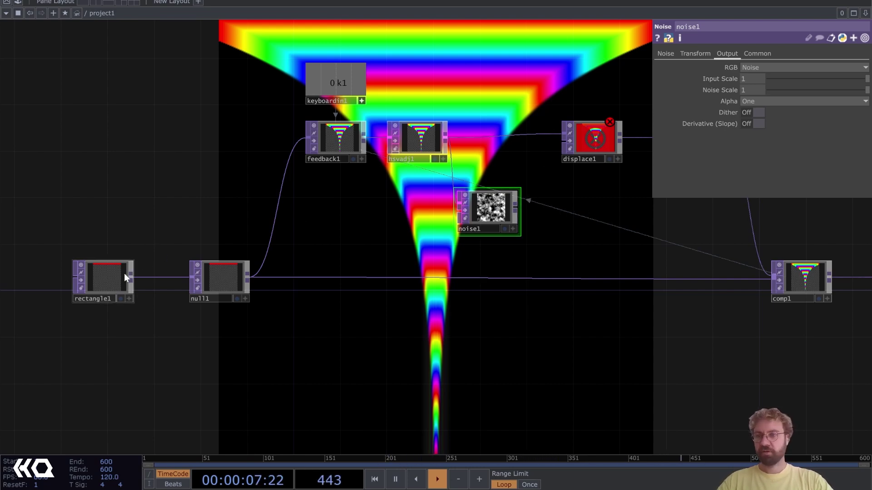
- Check the Rectangle's parameters and connect the Noise output to the Displace's second input
{"action": "left_click", "coordinate": [105, 289]}
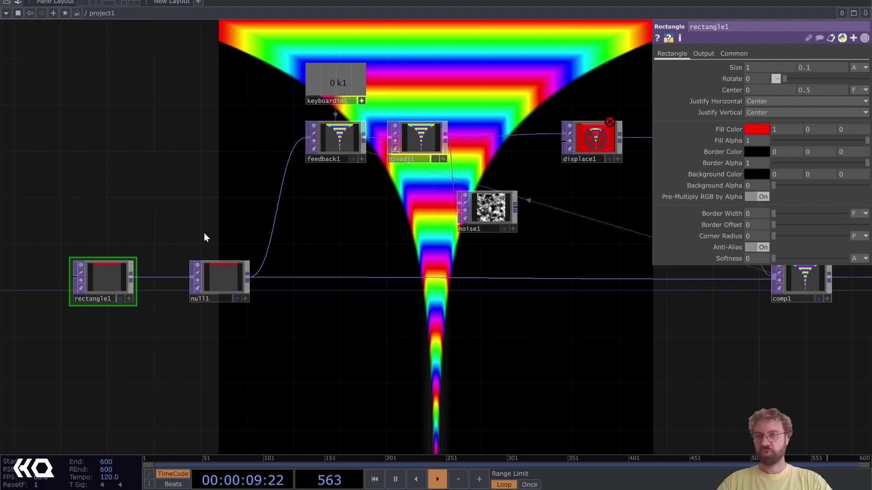
{"action": "left_click_drag", "start_coordinate": [273, 205], "coordinate": [184, 213]}
{"action": "scroll", "coordinate": [423, 197], "scroll_direction": "up", "scroll_amount": 3}
{"action": "left_click_drag", "start_coordinate": [461, 203], "coordinate": [355, 247]}
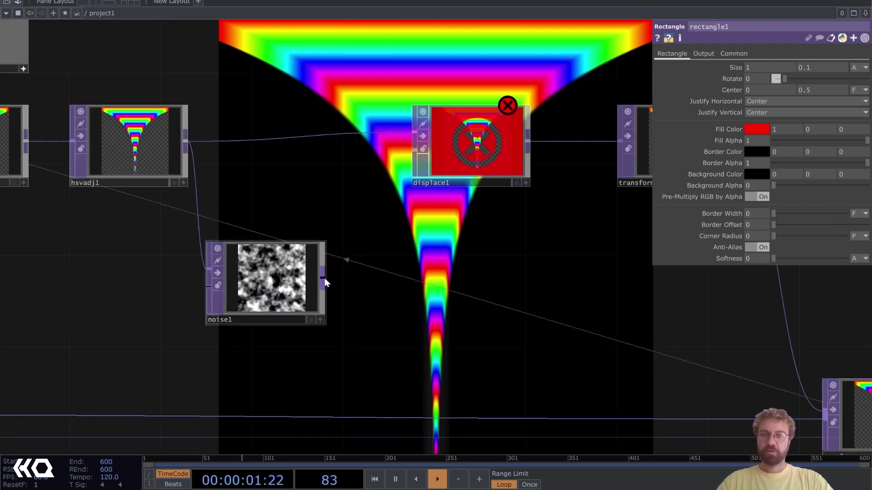
{"action": "left_click_drag", "start_coordinate": [394, 164], "coordinate": [398, 157]}
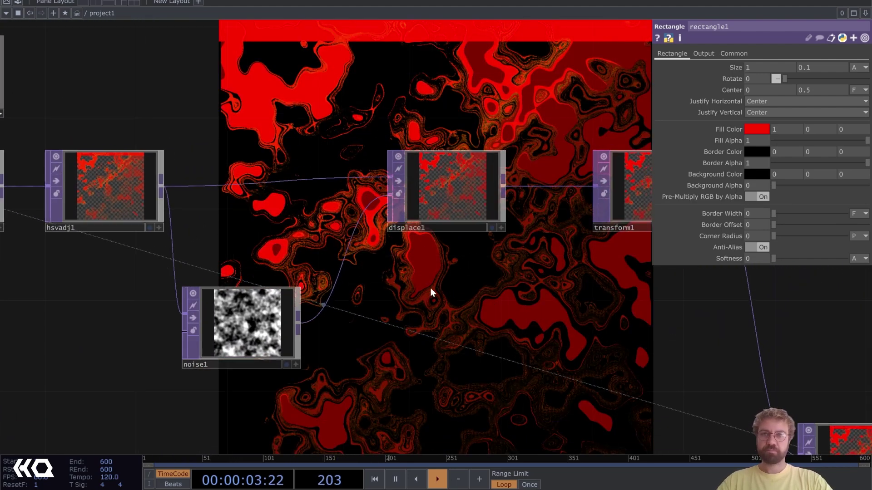
- Reduce the Displace's displace weight on both axes, trying 0.001 and settling on 0.002
{"action": "left_click", "coordinate": [451, 175]}
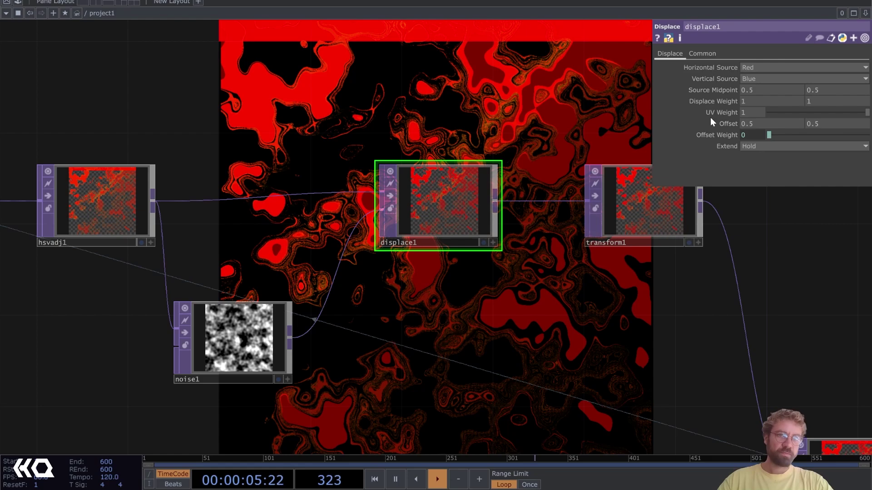
{"action": "mouse_move", "coordinate": [717, 97]}
{"action": "middle_mouse_down"}
{"action": "mouse_move", "coordinate": [690, 93]}
{"action": "mouse_move", "coordinate": [750, 101]}
{"action": "middle_mouse_up"}
{"action": "type", "text": "0"}
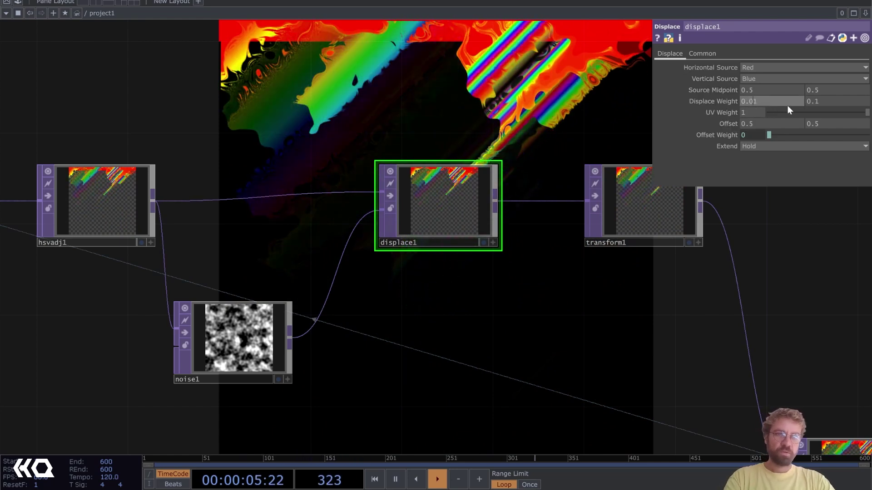
{"action": "left_click", "coordinate": [816, 102]}
{"action": "type", "text": "0.001"}
{"action": "key", "text": "Return"}
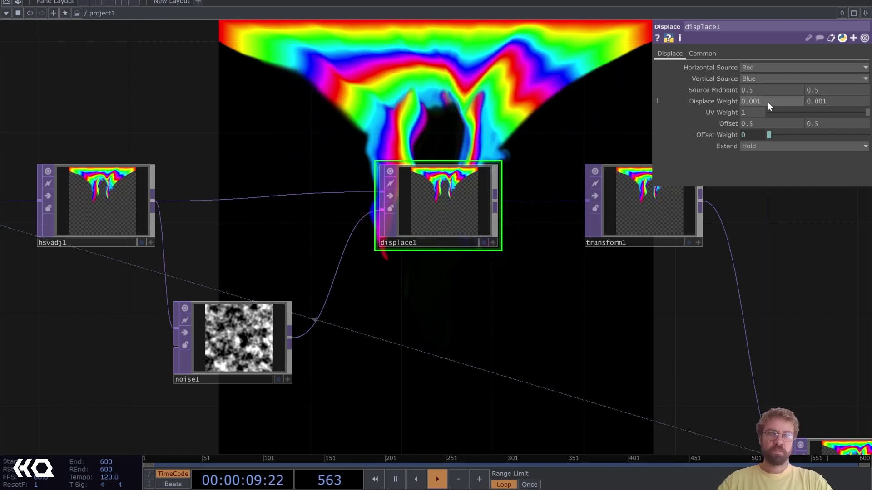
{"action": "middle_click_drag", "start_coordinate": [720, 102], "coordinate": [730, 119]}
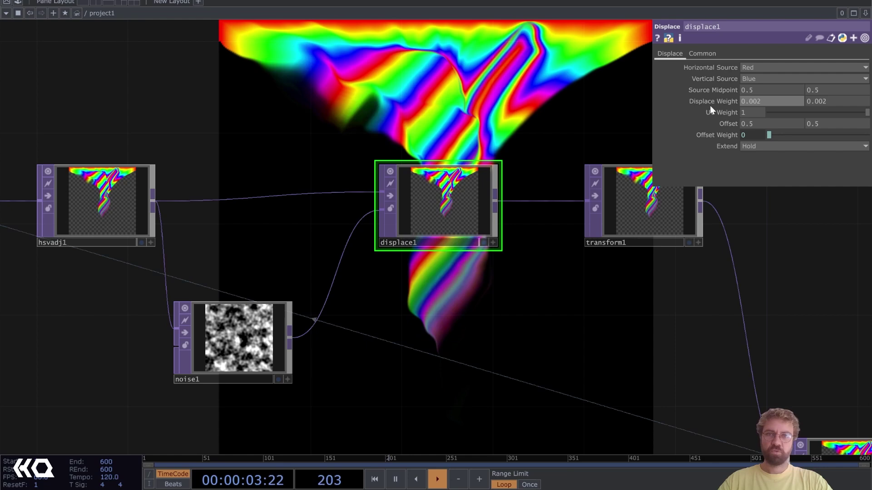
- Turn off Monochrome on the Noise so the displacement uses separate colour channels
{"action": "left_click", "coordinate": [272, 313]}
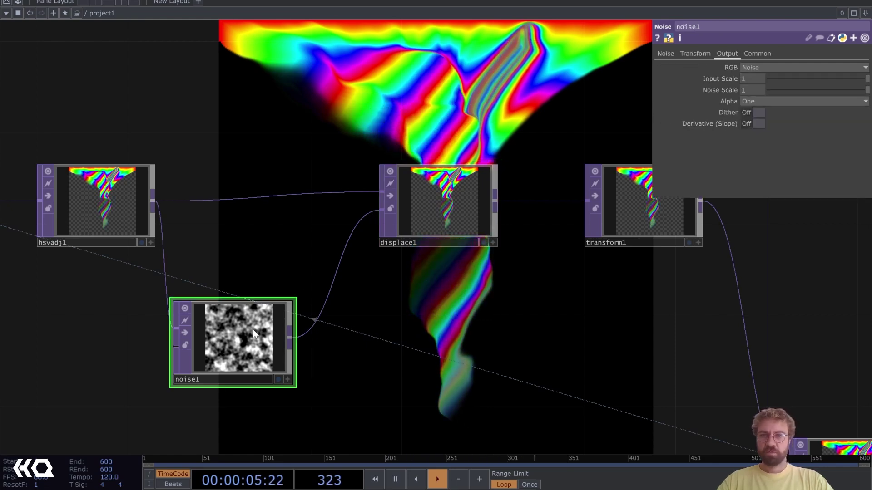
{"action": "left_click", "coordinate": [666, 53]}
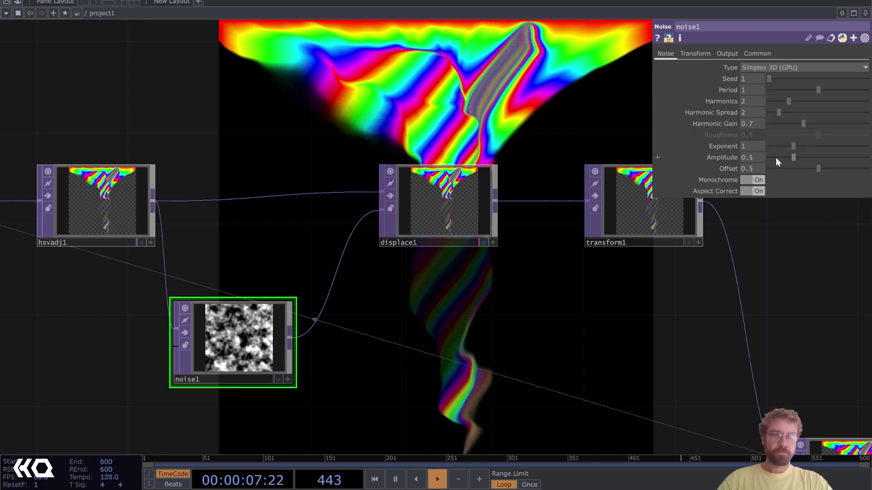
{"action": "left_click", "coordinate": [757, 180]}
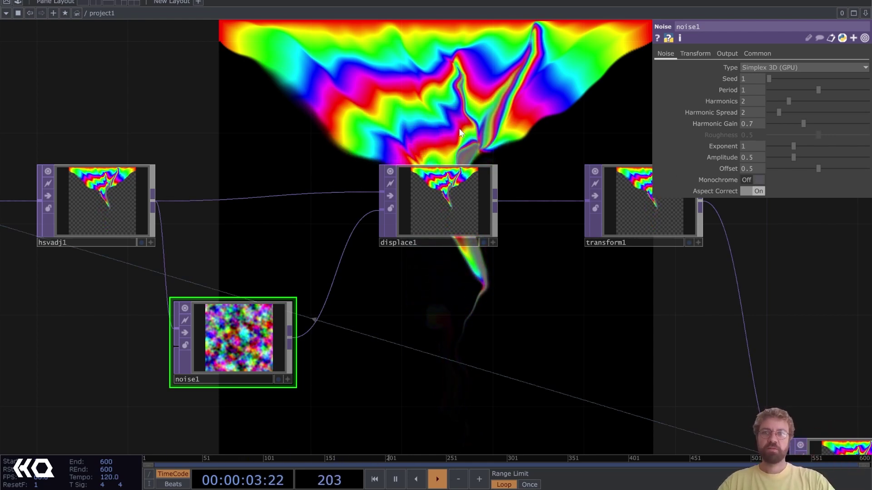
{"action": "left_click_drag", "start_coordinate": [365, 145], "coordinate": [345, 188]}
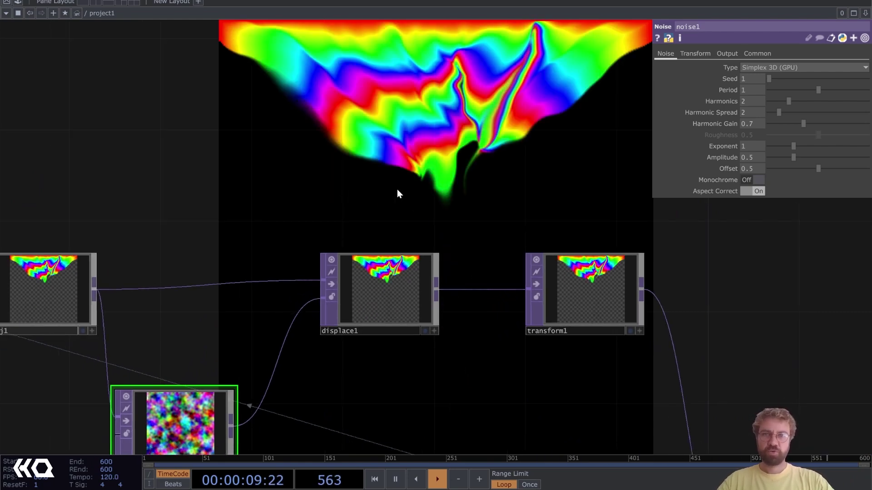
{"action": "left_click_drag", "start_coordinate": [364, 190], "coordinate": [454, 168]}
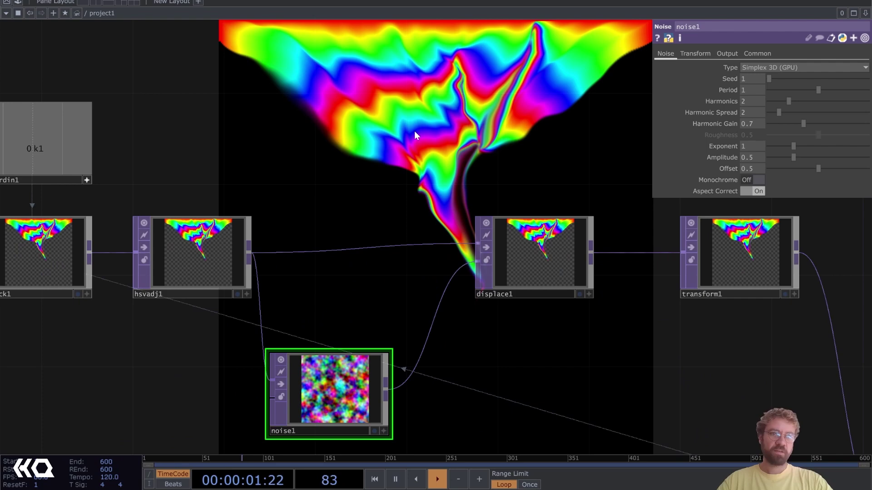
{"action": "scroll", "coordinate": [411, 133], "scroll_direction": "down", "scroll_amount": 2}
{"action": "left_click_drag", "start_coordinate": [436, 128], "coordinate": [379, 138]}
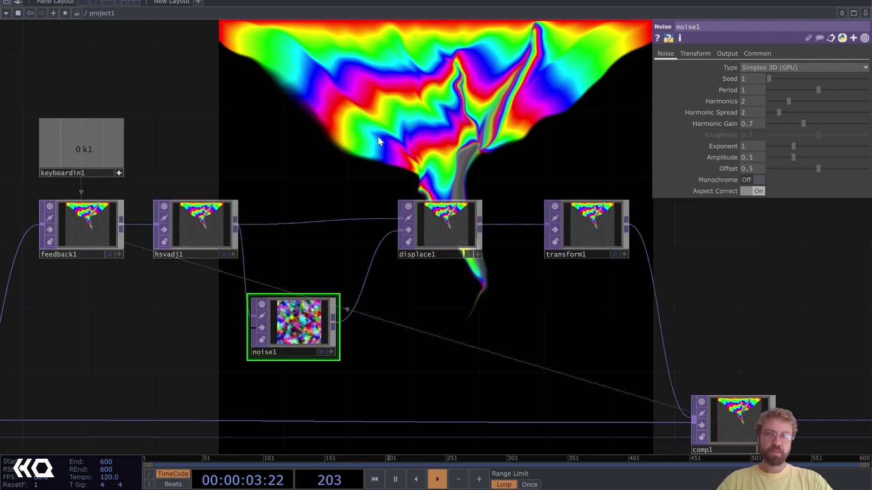
- Reset the feedback several times to watch the rainbow drip grow again from the start
{"action": "key", "text": "1"}
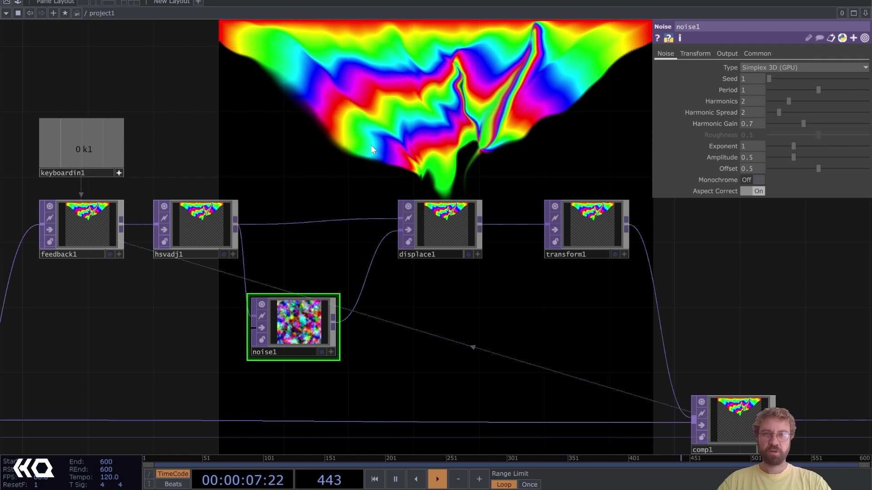
{"action": "key", "text": "1"}
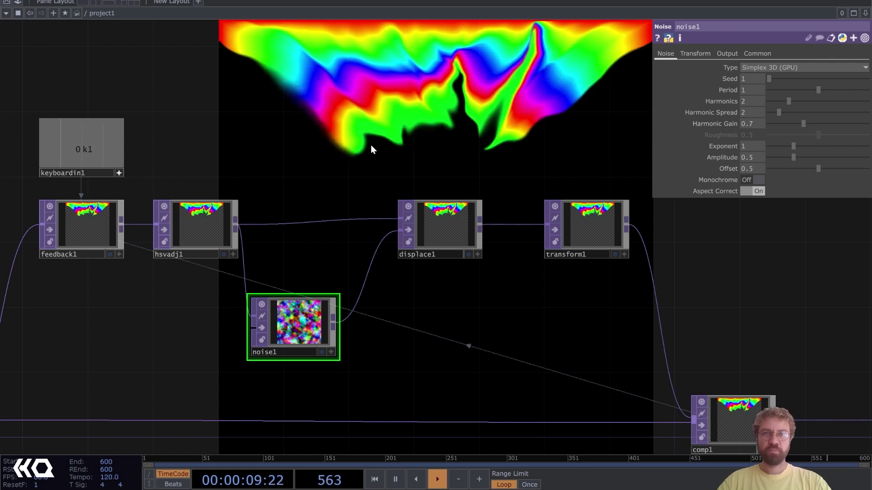
{"action": "key", "text": "1"}
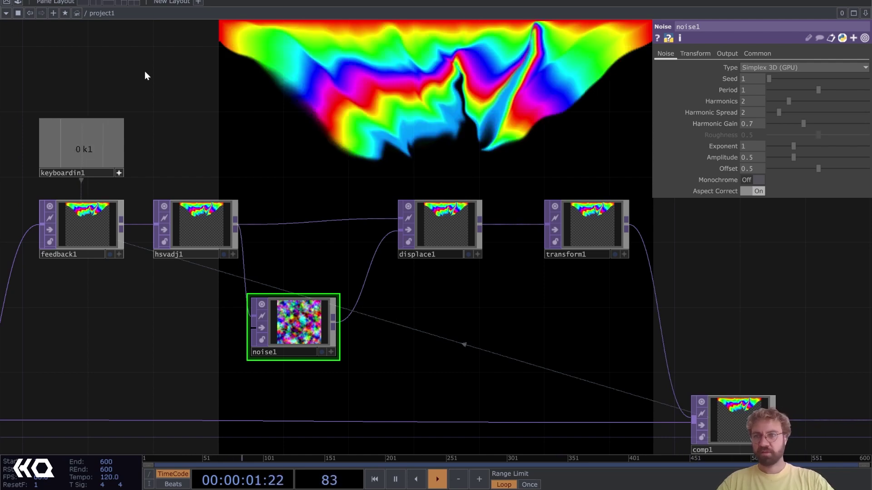
- Add a Count CHOP to the output of the Keyboard In CHOP, beside it above the feedback chain
{"action": "left_click", "coordinate": [120, 173]}
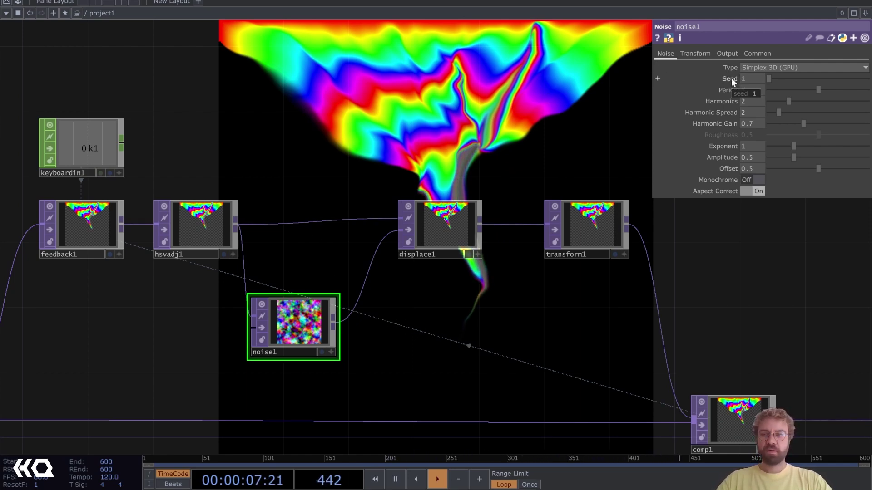
{"action": "left_click_drag", "start_coordinate": [317, 106], "coordinate": [350, 109]}
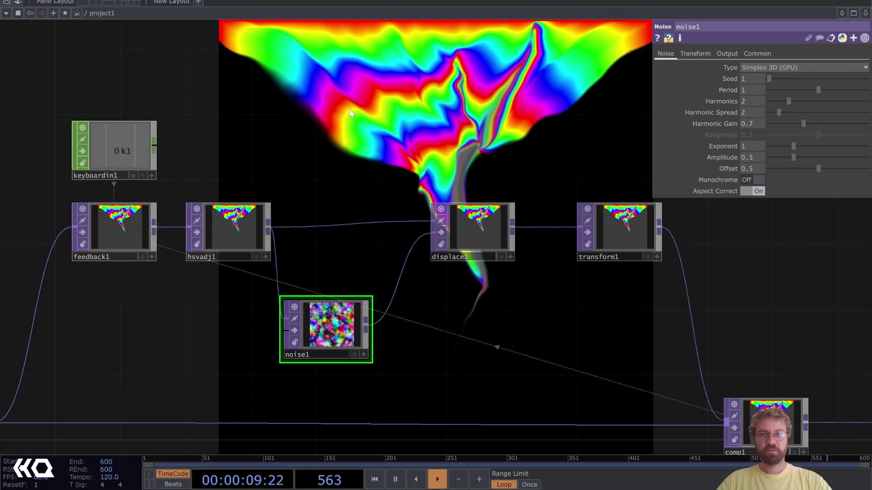
{"action": "scroll", "coordinate": [207, 160], "scroll_direction": "up", "scroll_amount": 2}
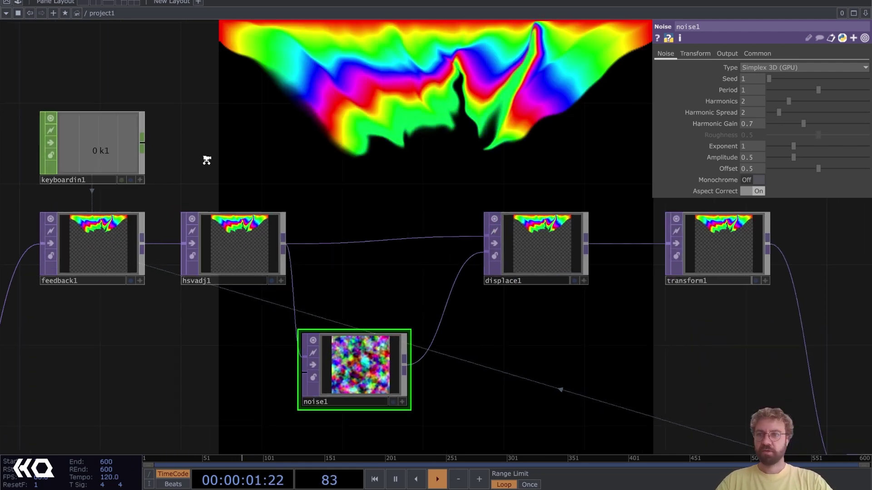
{"action": "scroll", "coordinate": [206, 159], "scroll_direction": "up", "scroll_amount": 1}
{"action": "key", "text": "Tab"}
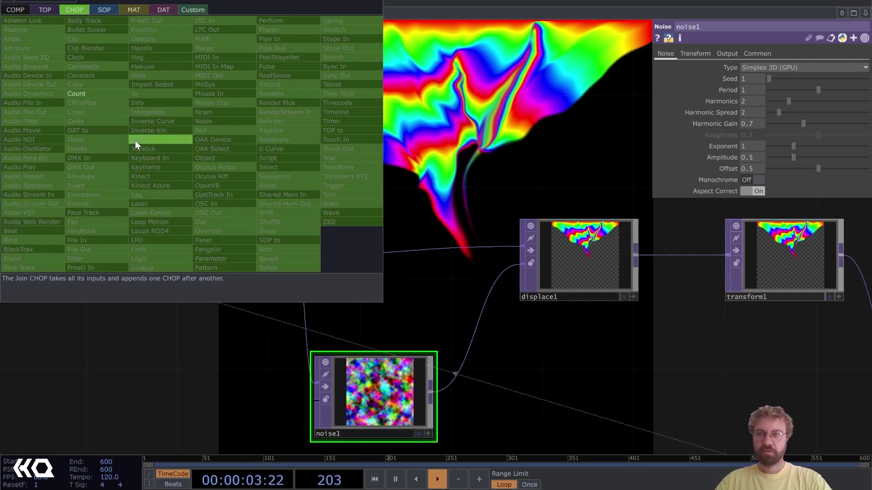
{"action": "left_click", "coordinate": [101, 90]}
{"action": "left_click", "coordinate": [225, 142]}
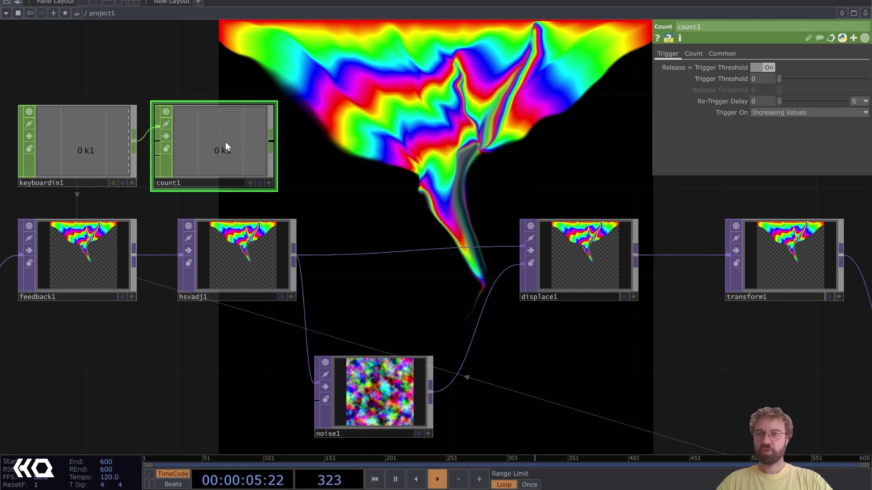
- Append a Null CHOP to the Count's output
{"action": "right_click", "coordinate": [272, 141]}
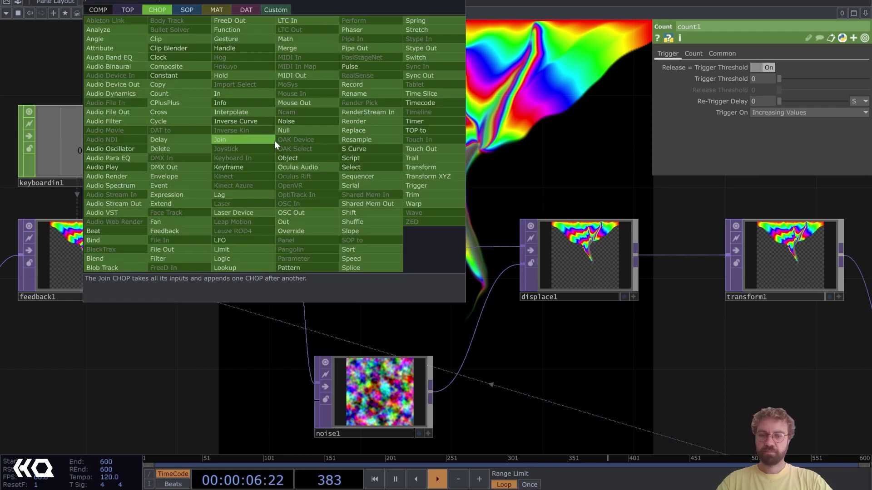
{"action": "left_click", "coordinate": [296, 131]}
{"action": "left_click", "coordinate": [370, 140]}
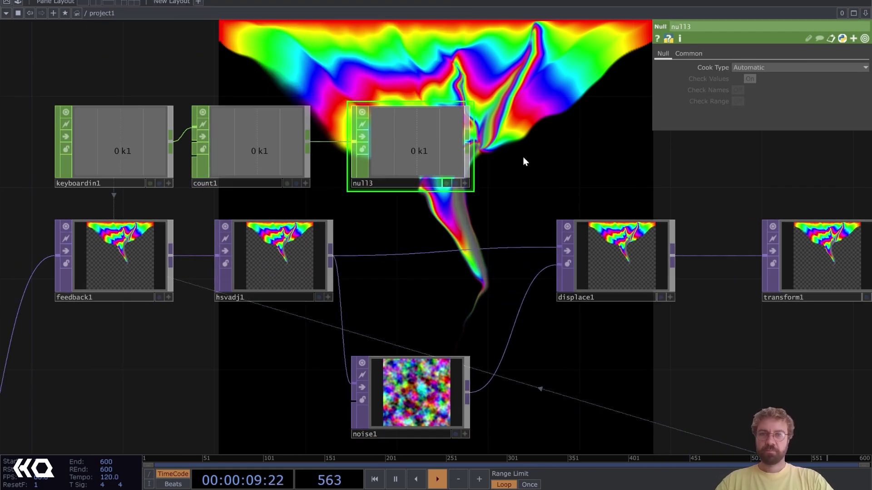
- Drive the Noise TOP's Seed with the k1 channel of the Null after the Count
{"action": "left_click", "coordinate": [345, 377]}
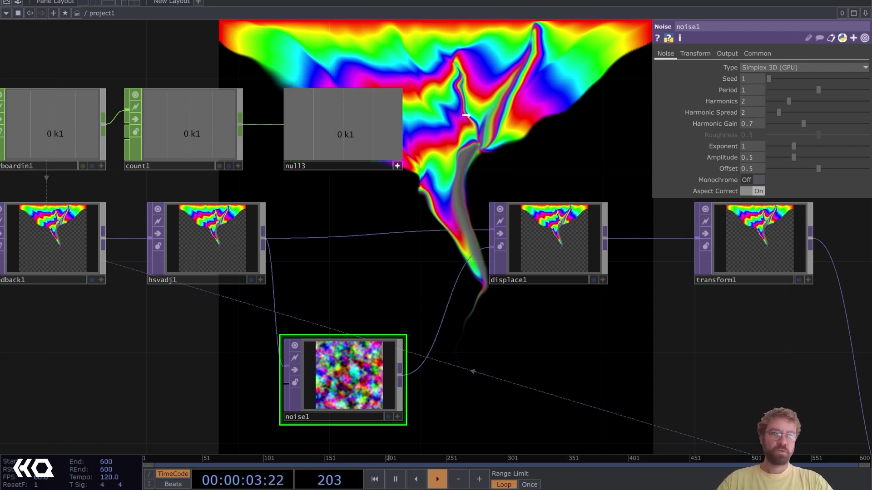
{"action": "left_click", "coordinate": [756, 79]}
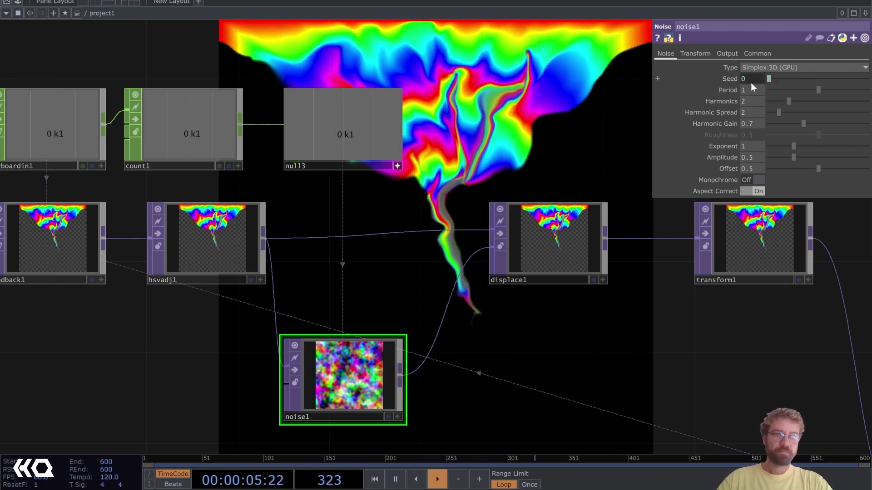
{"action": "left_click_drag", "start_coordinate": [489, 79], "coordinate": [499, 111]}
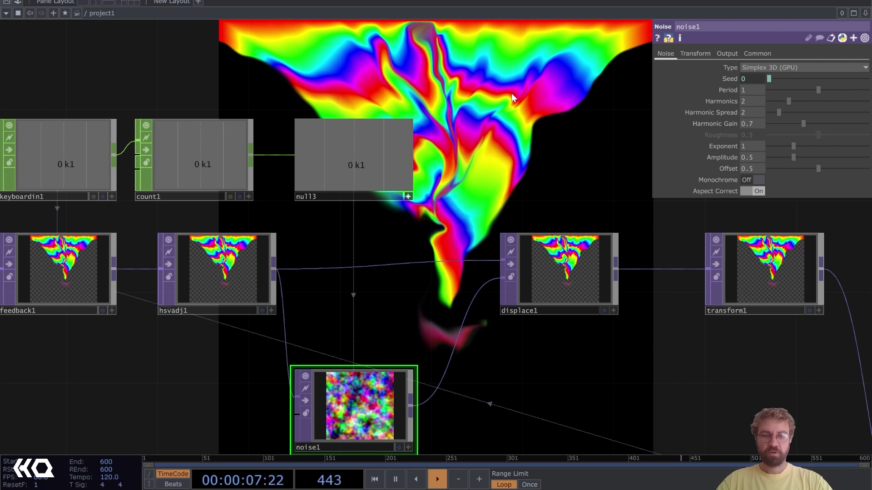
- Trigger the feedback reset three times to test whether each restart produces a different drip pattern
{"action": "key", "text": "1"}
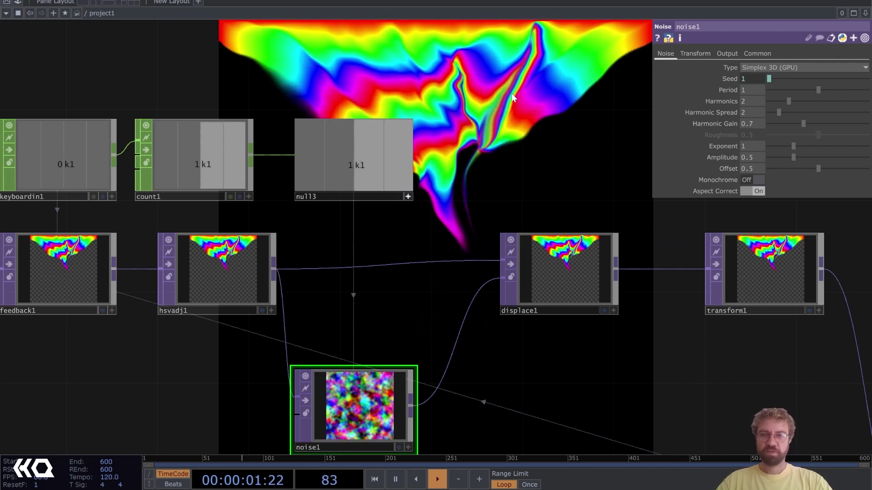
{"action": "key", "text": "1"}
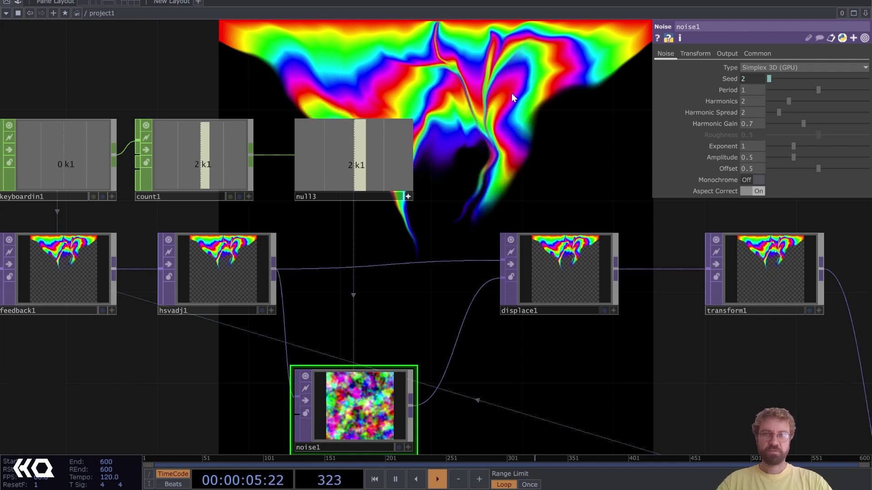
{"action": "key", "text": "1"}
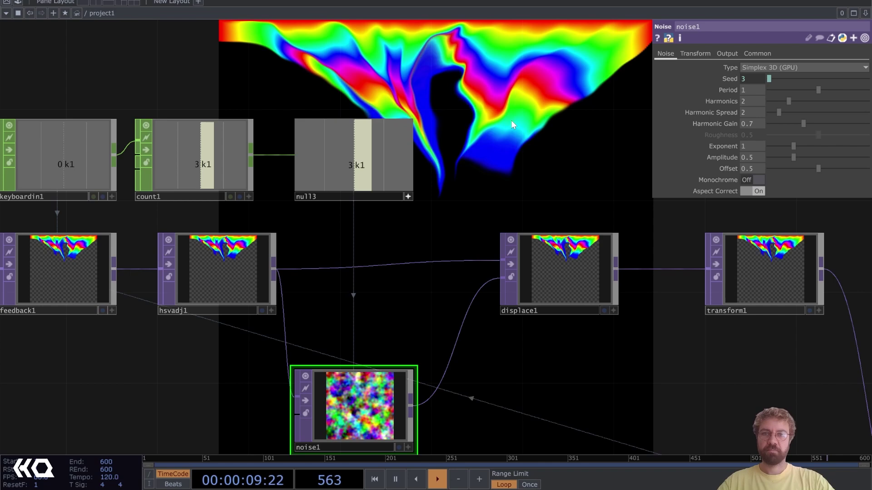
- Deactivate the viewer of the Null CHOP after the Count and set the Noise's Period to 1.3
{"action": "left_click", "coordinate": [409, 198]}
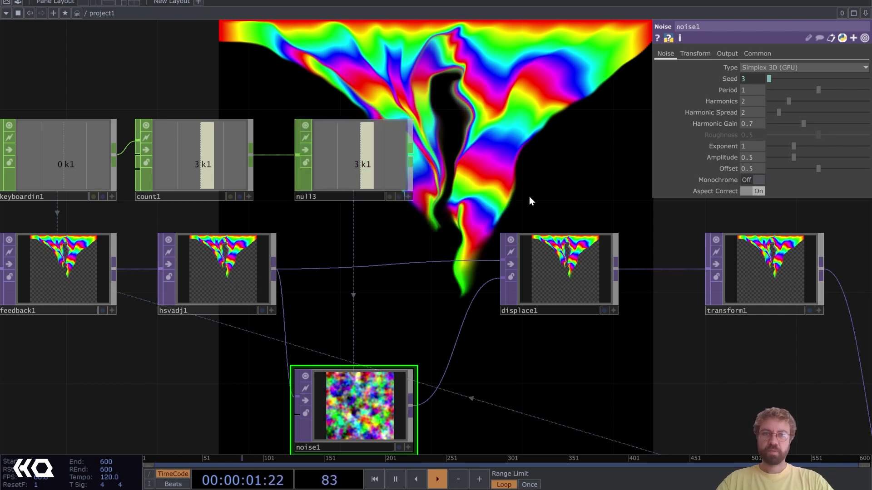
{"action": "left_click_drag", "start_coordinate": [486, 259], "coordinate": [443, 194]}
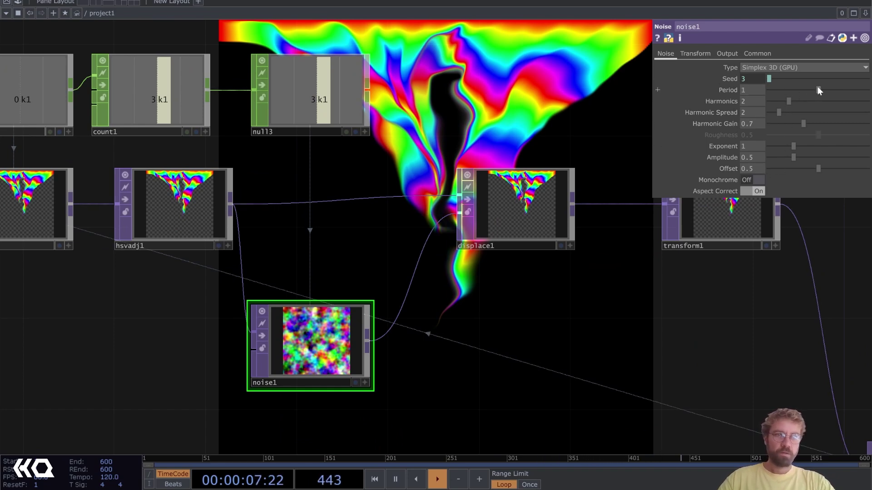
{"action": "left_click_drag", "start_coordinate": [818, 89], "coordinate": [832, 91]}
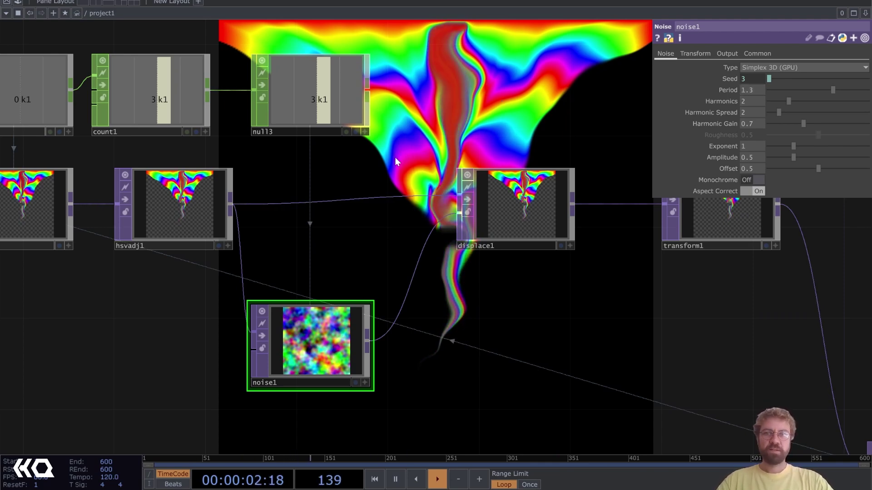
- Inspect the drip's soft colour transitions and add the rgbContrast component from the Palette's ImageFilters to the network
{"action": "left_click_drag", "start_coordinate": [395, 157], "coordinate": [435, 45]}
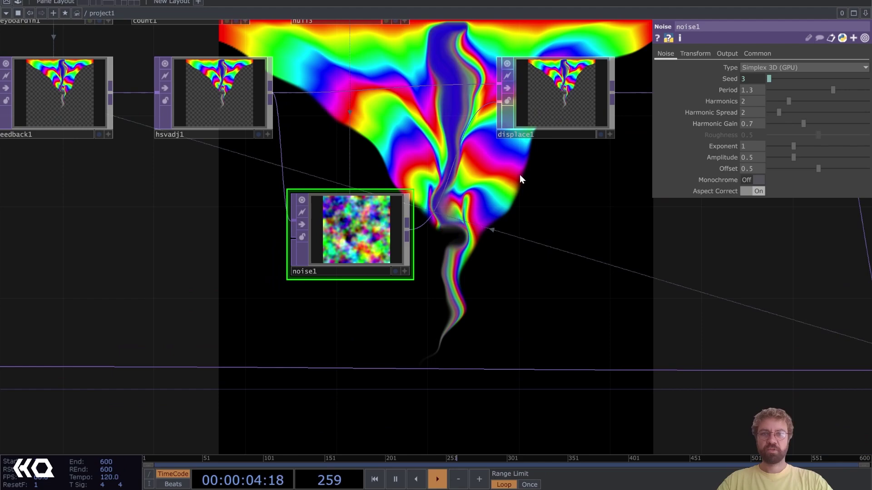
{"action": "left_click_drag", "start_coordinate": [520, 175], "coordinate": [361, 221]}
{"action": "scroll", "coordinate": [429, 104], "scroll_direction": "up", "scroll_amount": 10}
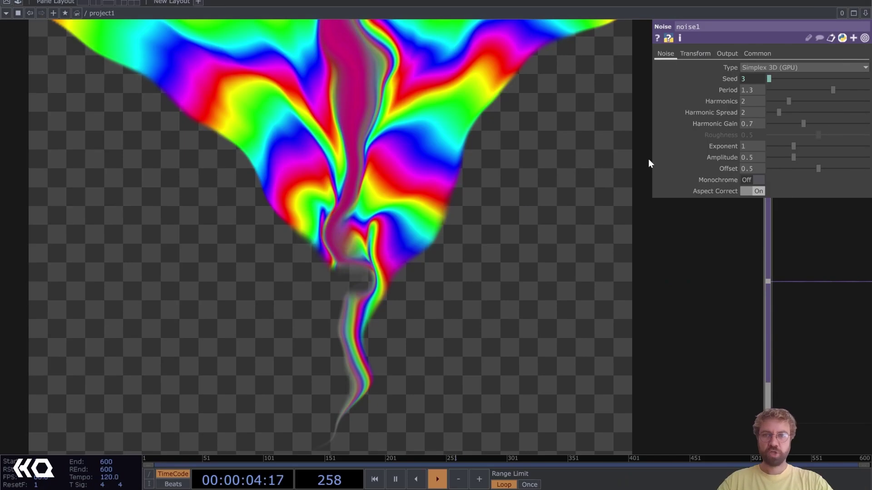
{"action": "scroll", "coordinate": [417, 207], "scroll_direction": "down", "scroll_amount": 5}
{"action": "scroll", "coordinate": [417, 207], "scroll_direction": "down", "scroll_amount": 6}
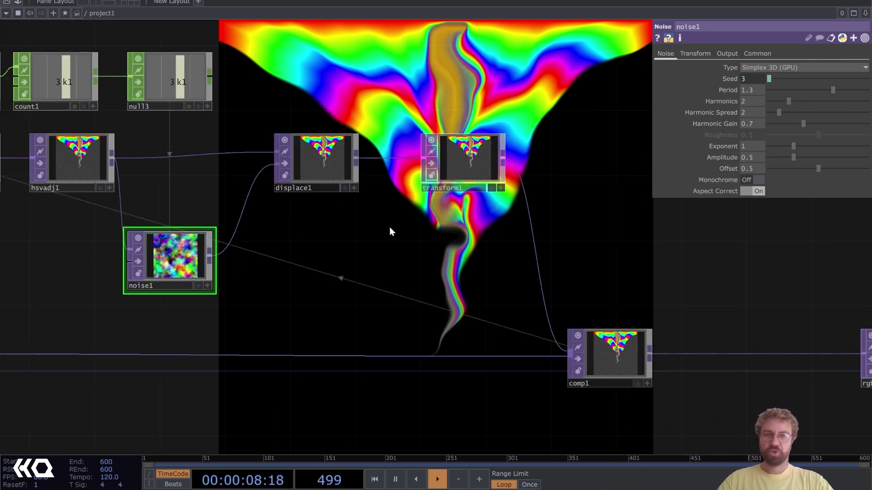
{"action": "left_click", "coordinate": [18, 3]}
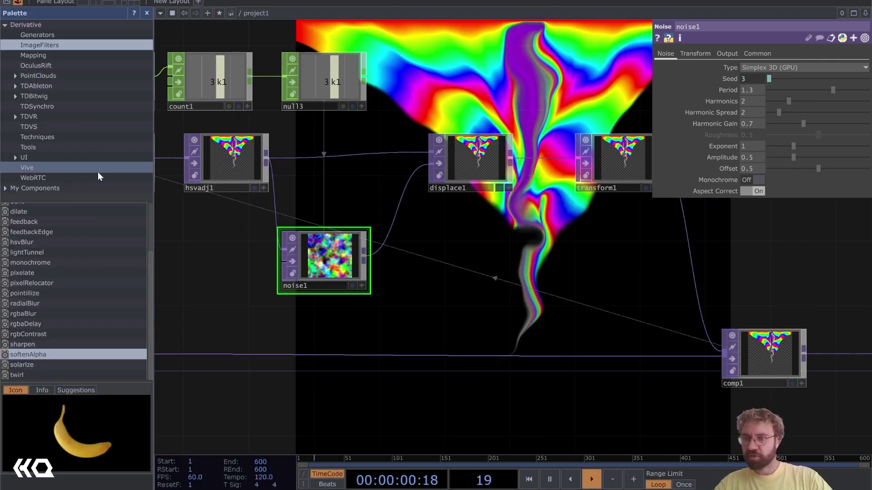
{"action": "left_click", "coordinate": [40, 45]}
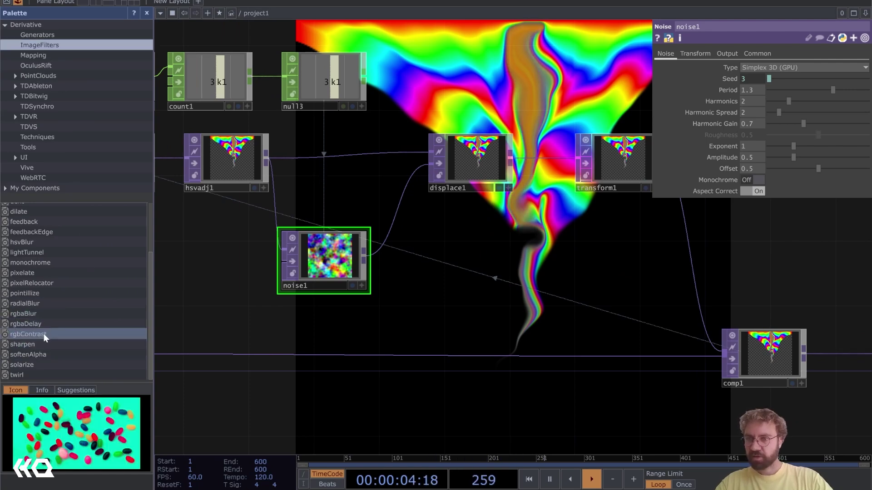
{"action": "left_click_drag", "start_coordinate": [39, 335], "coordinate": [781, 266]}
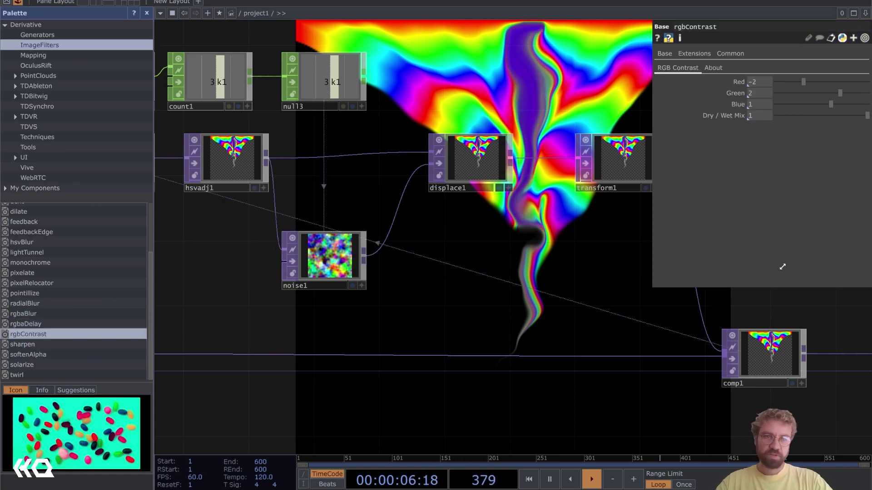
- Insert rgbContrast between the Composite and the RGB Key, wiring its input and output and lining it up with them
{"action": "left_click_drag", "start_coordinate": [491, 274], "coordinate": [206, 267]}
{"action": "scroll", "coordinate": [200, 267], "scroll_direction": "down", "scroll_amount": 3}
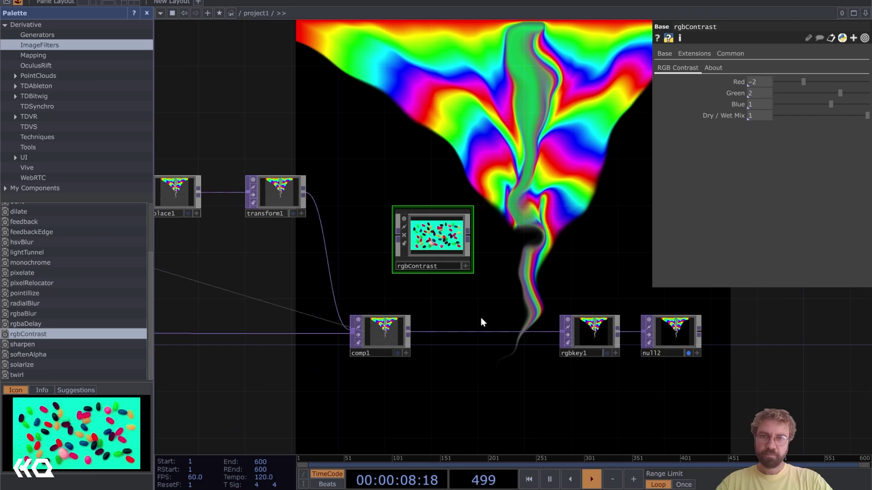
{"action": "mouse_move", "coordinate": [481, 316]}
{"action": "left_mouse_down"}
{"action": "mouse_move", "coordinate": [383, 309]}
{"action": "mouse_move", "coordinate": [374, 293]}
{"action": "left_mouse_up"}
{"action": "left_click_drag", "start_coordinate": [324, 246], "coordinate": [372, 287]}
{"action": "scroll", "coordinate": [372, 287], "scroll_direction": "up", "scroll_amount": 3}
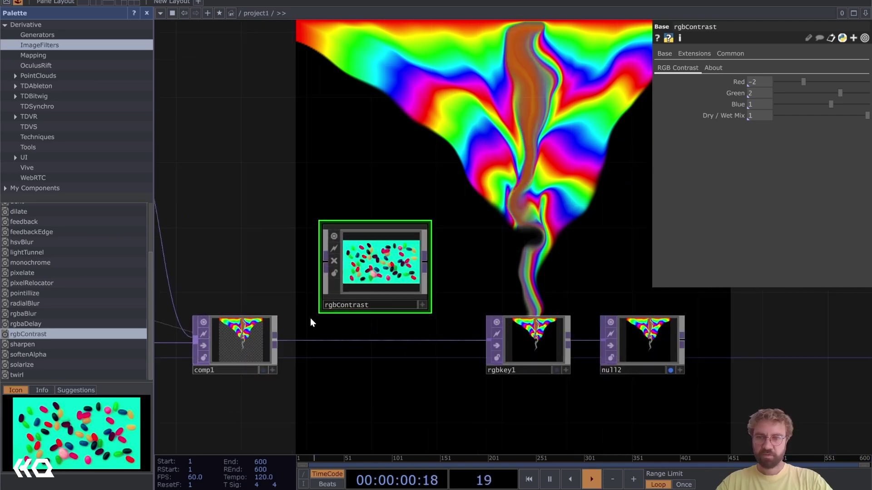
{"action": "left_click_drag", "start_coordinate": [277, 341], "coordinate": [325, 263]}
{"action": "left_click_drag", "start_coordinate": [425, 262], "coordinate": [489, 340]}
{"action": "left_click_drag", "start_coordinate": [385, 275], "coordinate": [385, 356]}
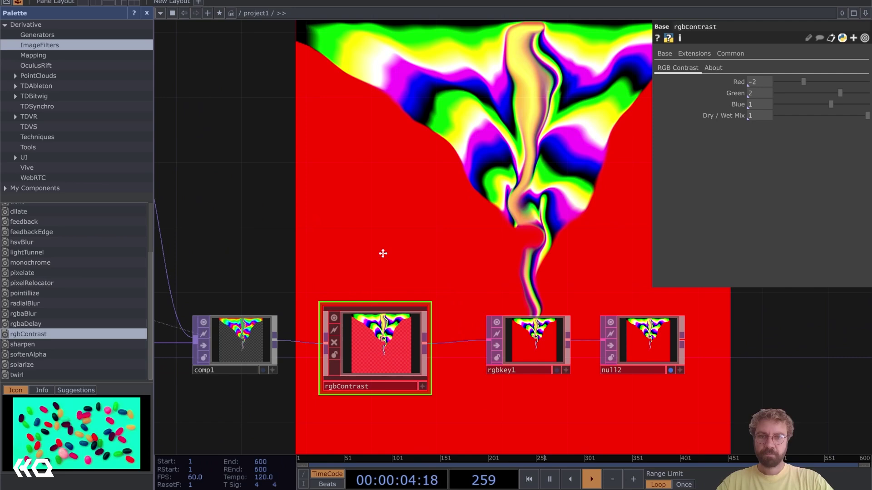
- Set rgbContrast's Red, Green and Blue values to 5 and restart the drip to check the colours
{"action": "left_click_drag", "start_coordinate": [383, 253], "coordinate": [364, 183]}
{"action": "left_click_drag", "start_coordinate": [804, 82], "coordinate": [867, 105]}
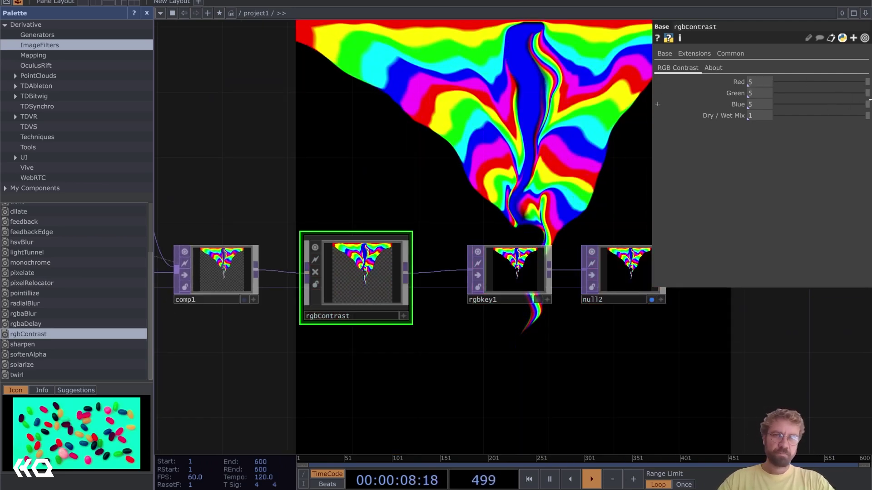
{"action": "left_click_drag", "start_coordinate": [551, 122], "coordinate": [550, 124]}
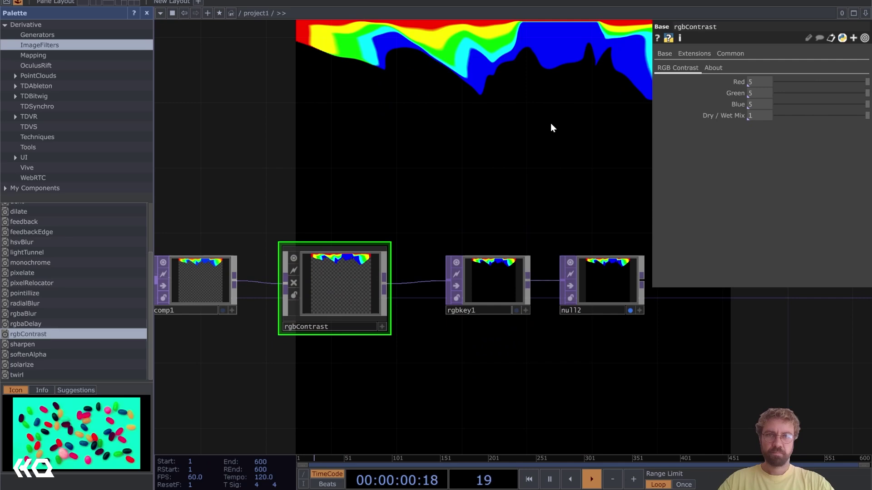
- Raise rgbContrast's Red, Green and Blue values to 100 to harden the edges between the colour bands
{"action": "left_click_drag", "start_coordinate": [536, 270], "coordinate": [486, 223]}
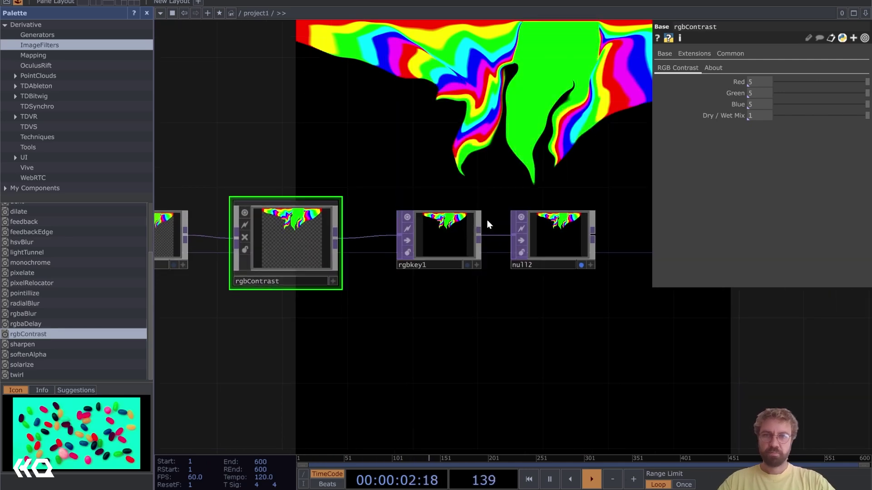
{"action": "scroll", "coordinate": [485, 225], "scroll_direction": "up", "scroll_amount": 10}
{"action": "scroll", "coordinate": [375, 175], "scroll_direction": "up", "scroll_amount": 5}
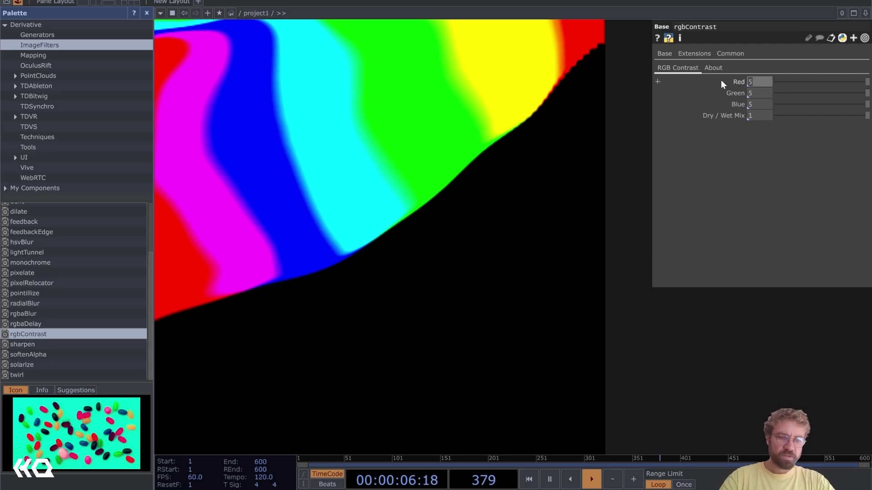
{"action": "type", "text": "100"}
{"action": "left_click_drag", "start_coordinate": [756, 95], "coordinate": [734, 104]}
{"action": "type", "text": "100"}
{"action": "left_click", "coordinate": [496, 149]}
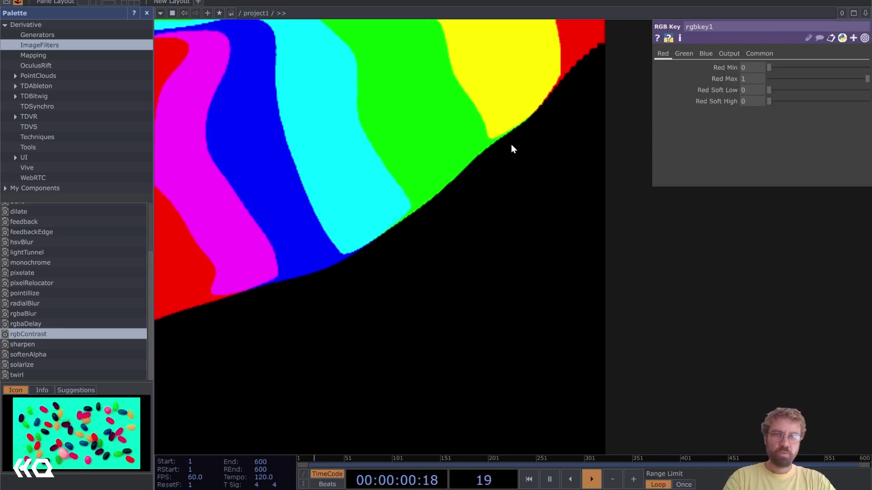
- Examine the borders between the colour bands up close for jagged edges
{"action": "scroll", "coordinate": [510, 136], "scroll_direction": "down", "scroll_amount": 5}
{"action": "scroll", "coordinate": [469, 138], "scroll_direction": "up", "scroll_amount": 8}
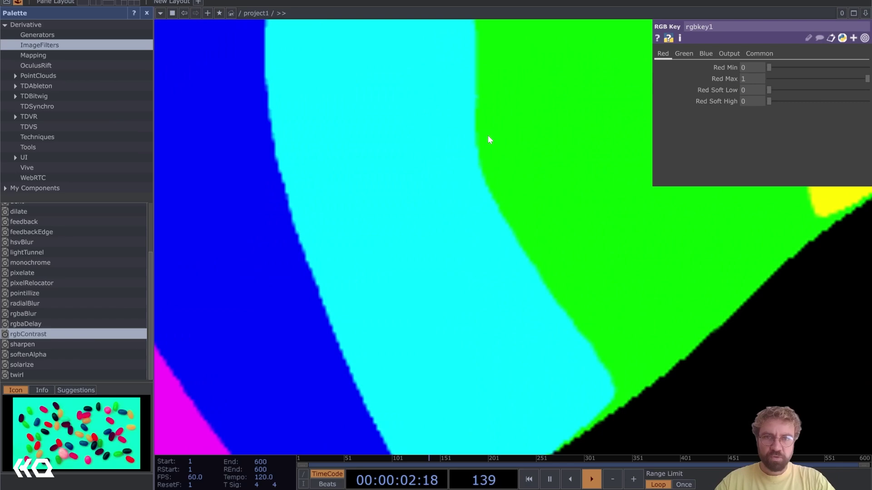
{"action": "scroll", "coordinate": [491, 152], "scroll_direction": "down", "scroll_amount": 2}
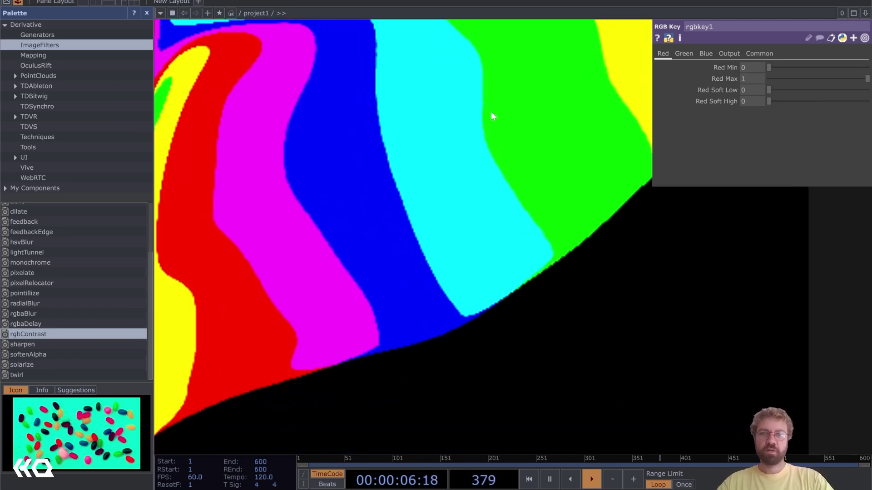
- Close the Palette browser to free more room for the node network and the drip preview
{"action": "scroll", "coordinate": [439, 152], "scroll_direction": "down", "scroll_amount": 4}
{"action": "scroll", "coordinate": [457, 127], "scroll_direction": "up", "scroll_amount": 4}
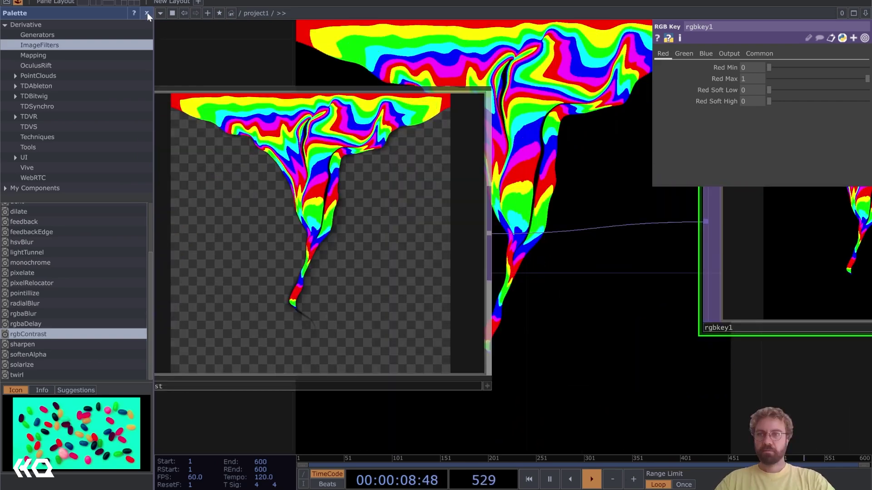
{"action": "left_click", "coordinate": [147, 13]}
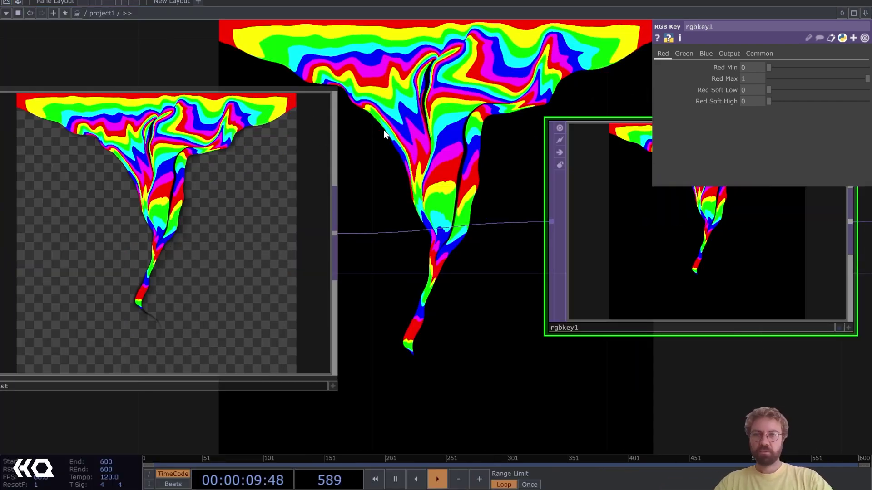
- Examine the drip's colour bands up close and compare them with the Jen Stark drip art images in the browser
{"action": "left_click_drag", "start_coordinate": [480, 157], "coordinate": [627, 198]}
{"action": "scroll", "coordinate": [360, 164], "scroll_direction": "up", "scroll_amount": 6}
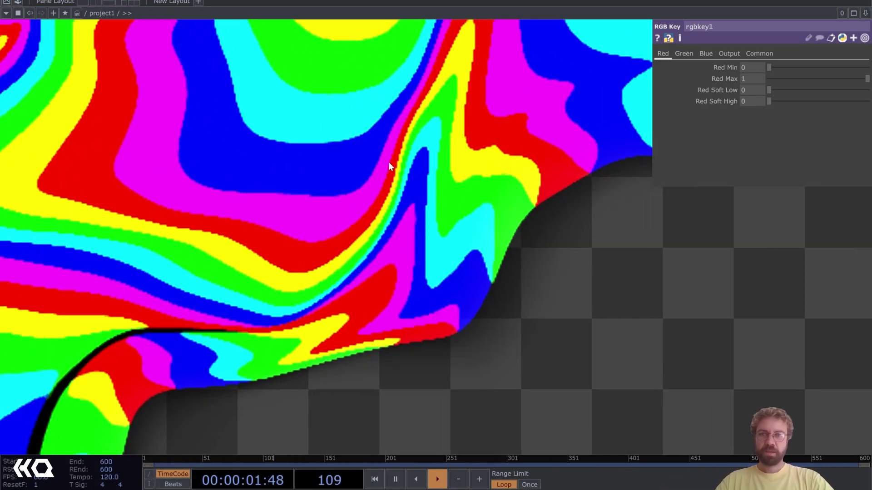
{"action": "scroll", "coordinate": [388, 162], "scroll_direction": "down", "scroll_amount": 2}
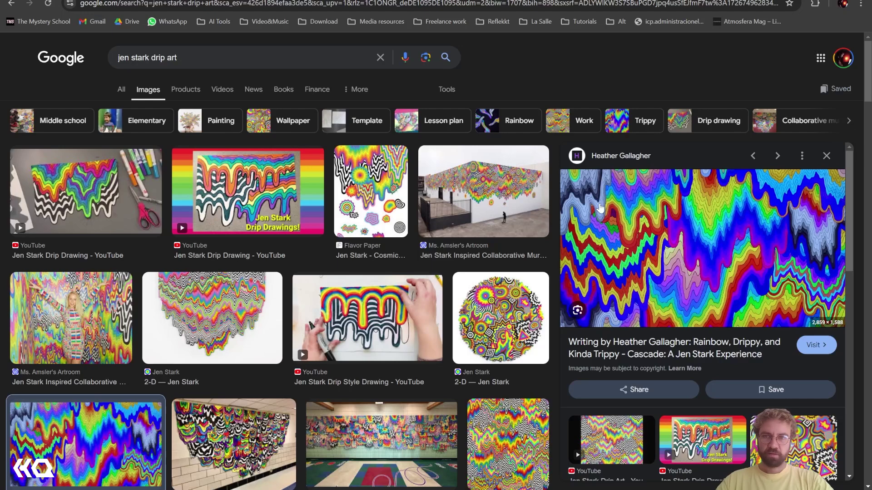
{"action": "left_click", "coordinate": [109, 191]}
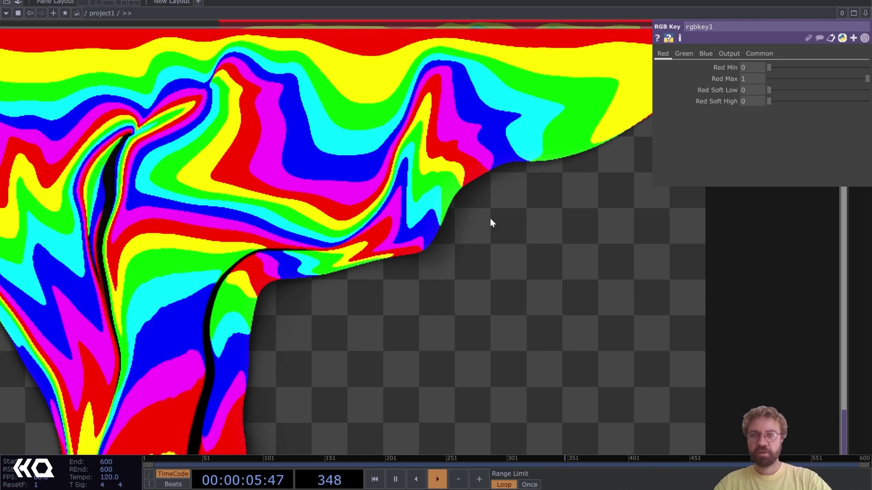
- Move rgbkey1 and null2 further along to make room and insert an Edge TOP between rgbContrast and rgbkey1
{"action": "scroll", "coordinate": [424, 226], "scroll_direction": "down", "scroll_amount": 10}
{"action": "left_click_drag", "start_coordinate": [535, 214], "coordinate": [335, 125]}
{"action": "scroll", "coordinate": [335, 125], "scroll_direction": "down", "scroll_amount": 2}
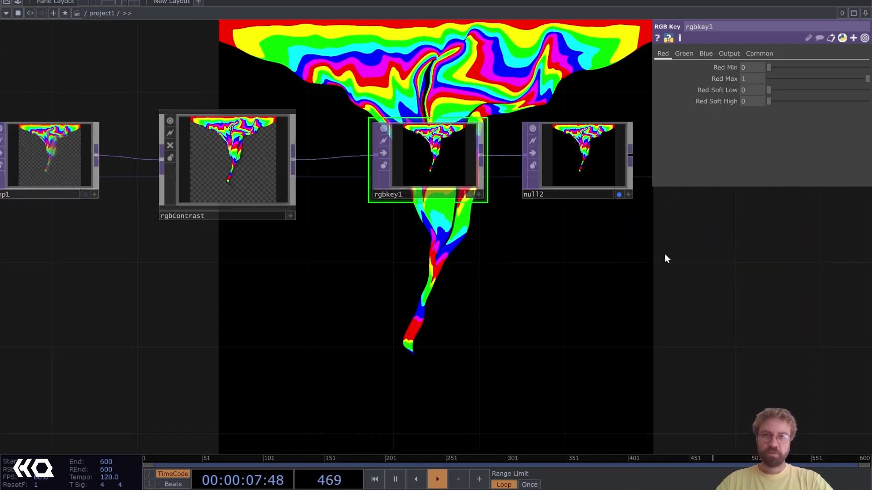
{"action": "left_click_drag", "start_coordinate": [448, 169], "coordinate": [635, 160]}
{"action": "left_click_drag", "start_coordinate": [381, 224], "coordinate": [353, 255]}
{"action": "right_click", "coordinate": [336, 189]}
{"action": "left_click", "coordinate": [349, 177]}
{"action": "type", "text": "ed"}
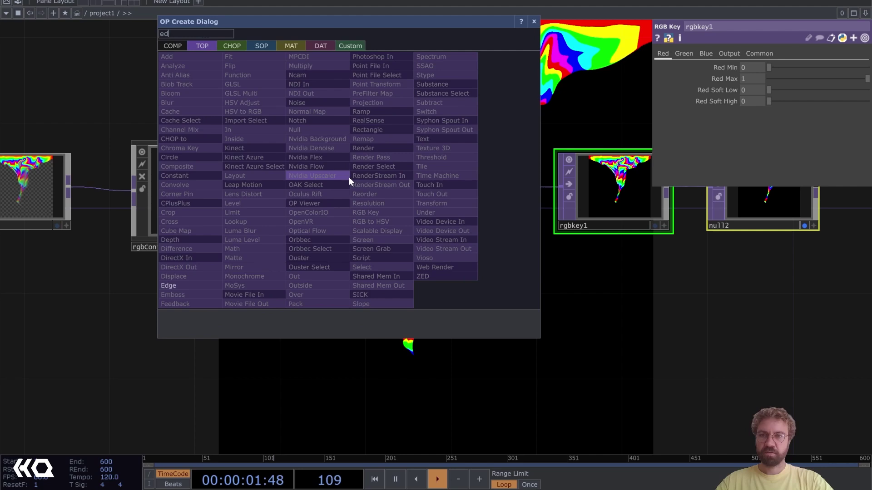
{"action": "key", "text": "Return"}
{"action": "left_click", "coordinate": [369, 190]}
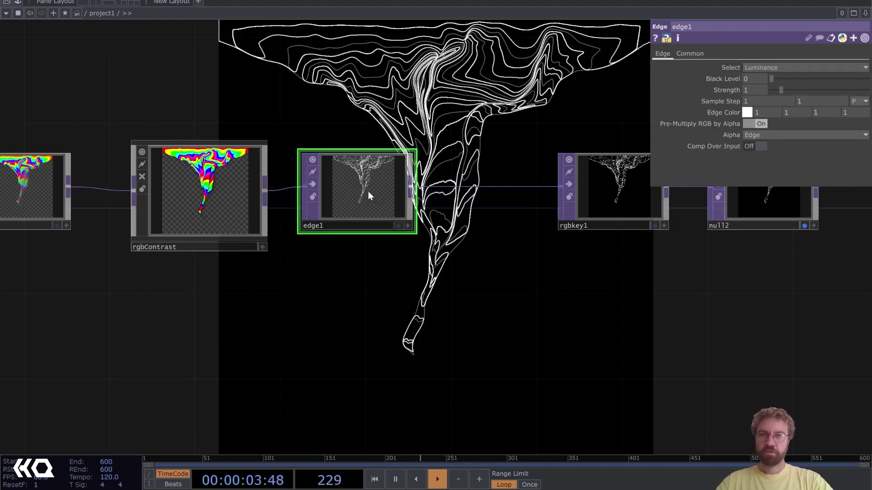
- Turn on Comp Over Input for edge1 and set its Edge Color to black
{"action": "left_click_drag", "start_coordinate": [499, 278], "coordinate": [453, 301]}
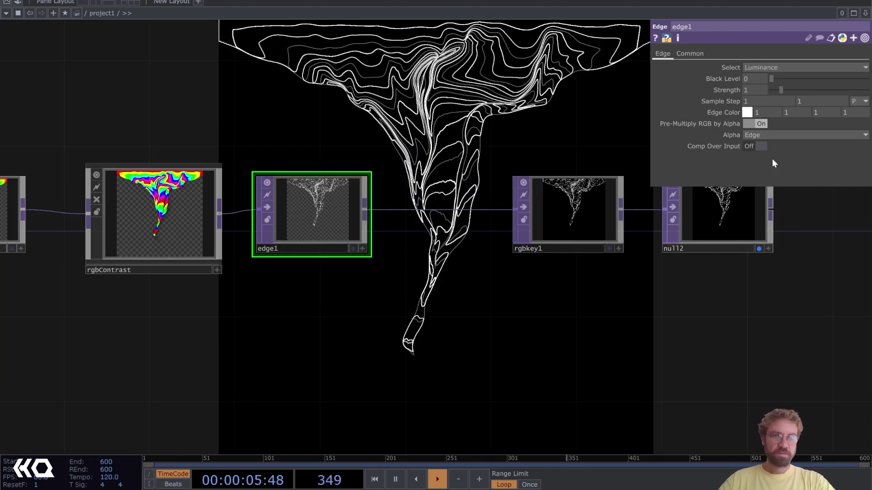
{"action": "left_click", "coordinate": [751, 146]}
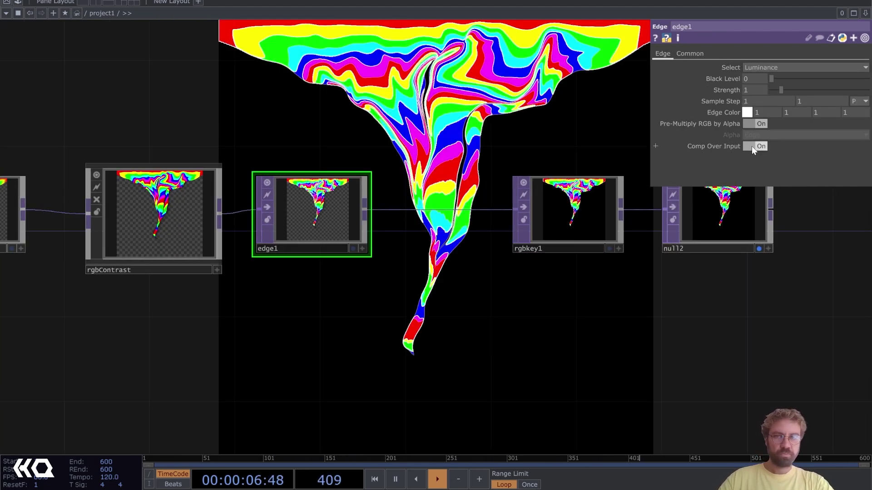
{"action": "left_click", "coordinate": [747, 114]}
{"action": "left_click", "coordinate": [724, 139]}
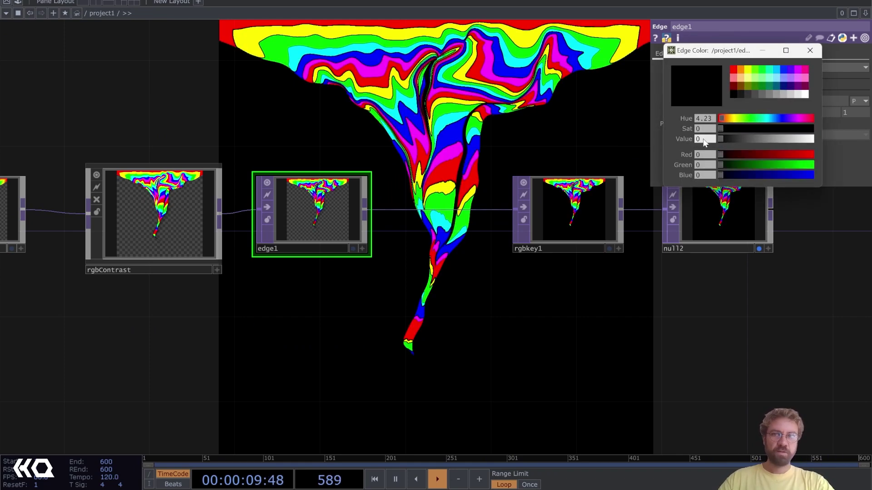
{"action": "left_click", "coordinate": [809, 51]}
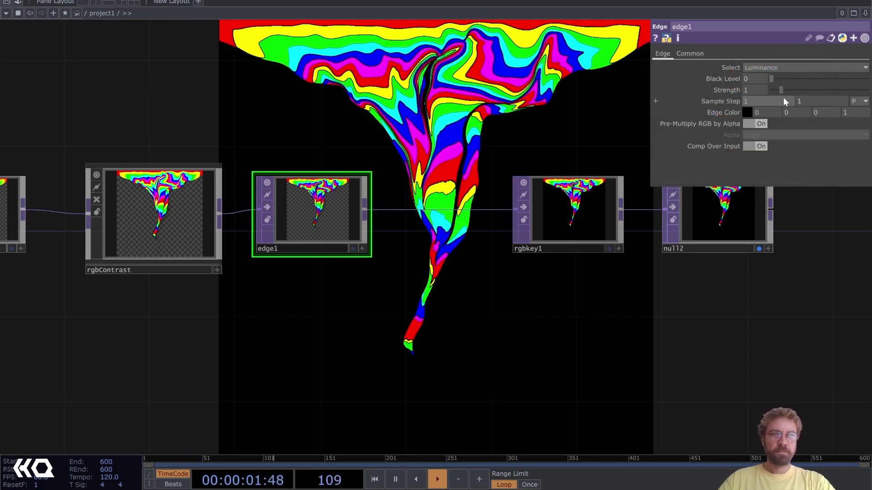
- Thicken the outlines by setting edge1's Strength to 10 and both Sample Step values to 1.5
{"action": "left_click_drag", "start_coordinate": [780, 90], "coordinate": [869, 92]}
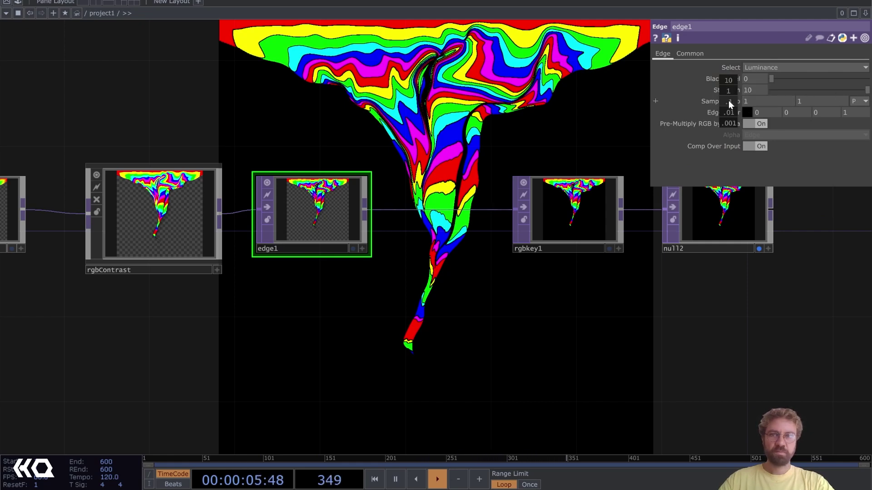
{"action": "left_click_drag", "start_coordinate": [729, 100], "coordinate": [735, 100]}
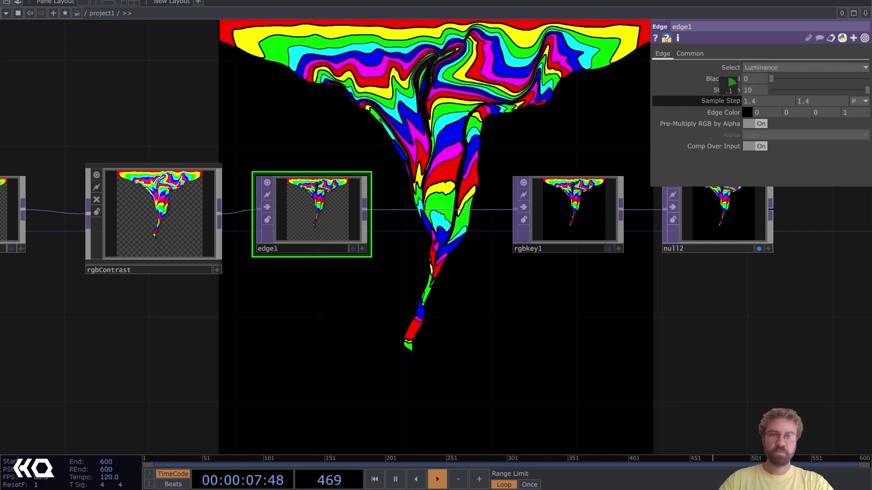
{"action": "left_click_drag", "start_coordinate": [442, 137], "coordinate": [469, 112]}
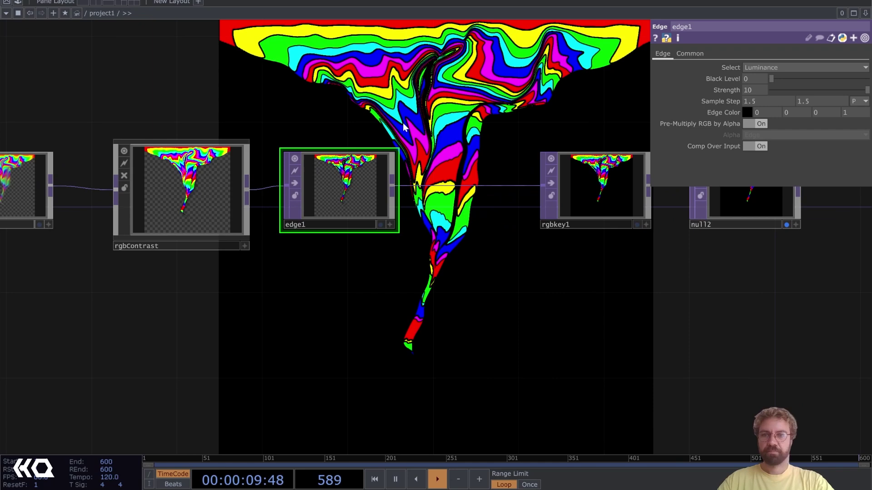
{"action": "left_click_drag", "start_coordinate": [393, 112], "coordinate": [416, 127]}
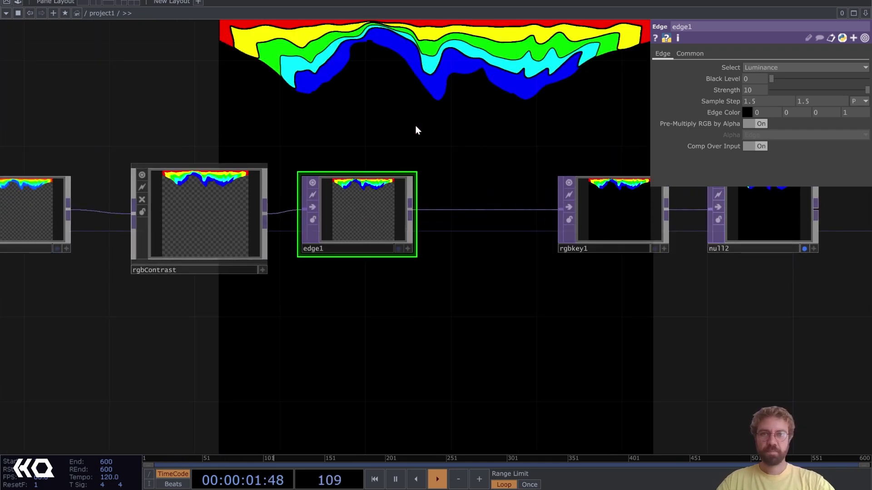
- Try a Period of 2 on noise1 and check how it shapes the drip
{"action": "scroll", "coordinate": [424, 118], "scroll_direction": "down", "scroll_amount": 4}
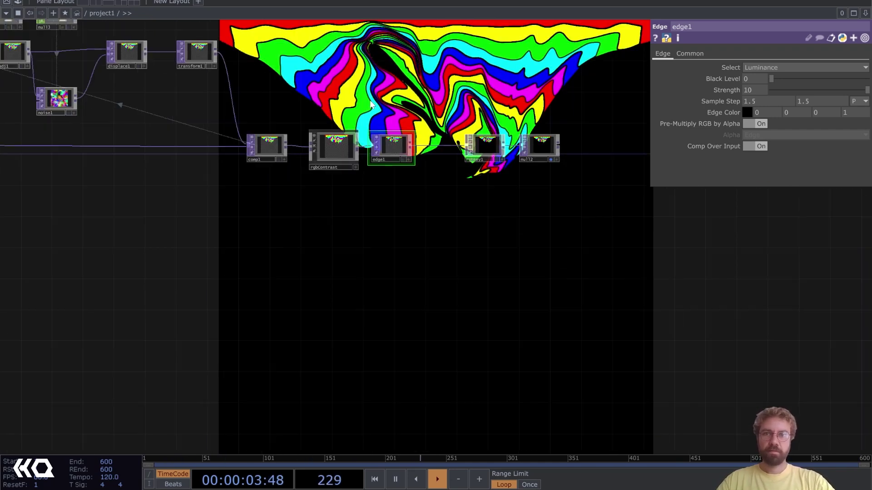
{"action": "key", "text": "h"}
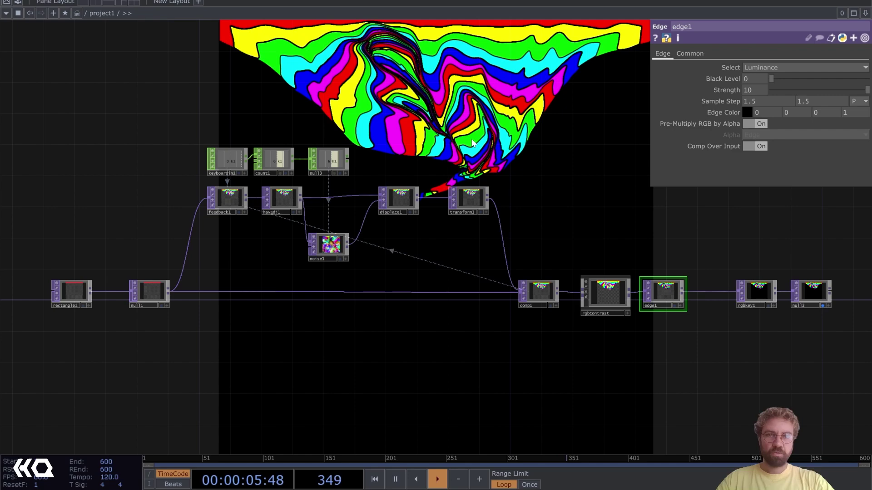
{"action": "left_click_drag", "start_coordinate": [332, 217], "coordinate": [377, 154]}
{"action": "scroll", "coordinate": [376, 154], "scroll_direction": "up", "scroll_amount": 4}
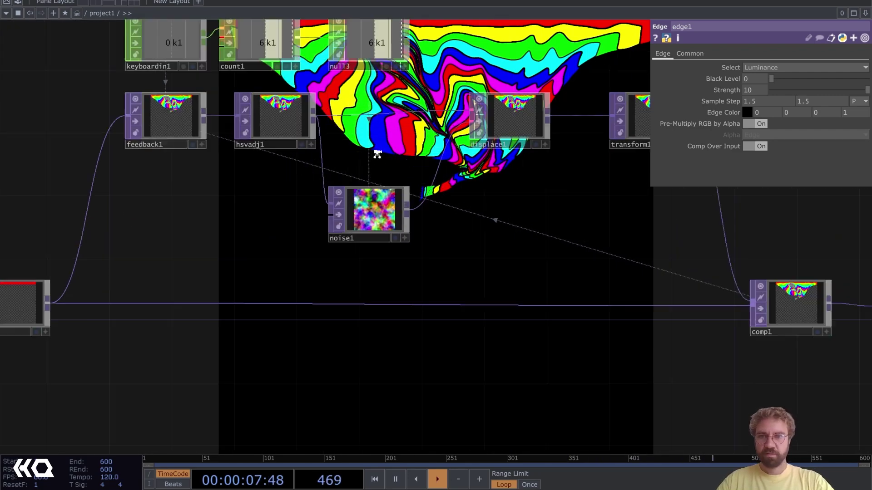
{"action": "scroll", "coordinate": [377, 154], "scroll_direction": "up", "scroll_amount": 4}
{"action": "left_click_drag", "start_coordinate": [365, 197], "coordinate": [205, 288]}
{"action": "left_click", "coordinate": [231, 345]}
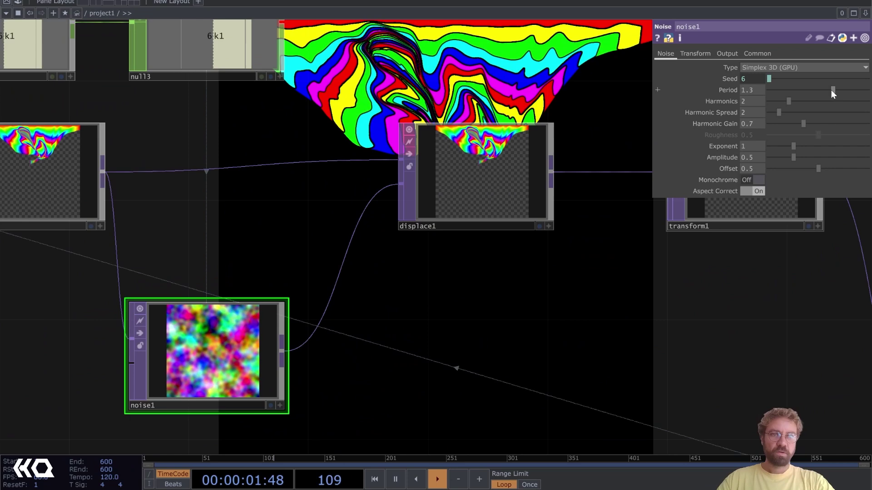
{"action": "left_click_drag", "start_coordinate": [833, 90], "coordinate": [868, 89]}
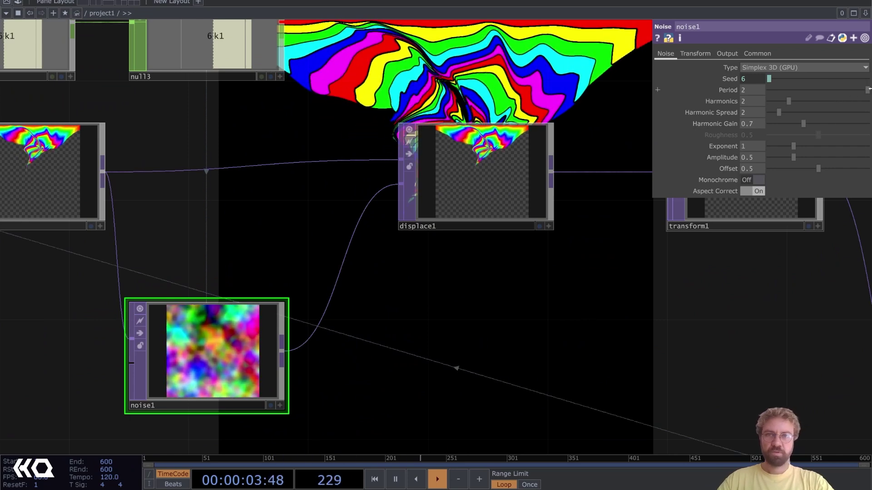
{"action": "left_click_drag", "start_coordinate": [501, 57], "coordinate": [459, 99]}
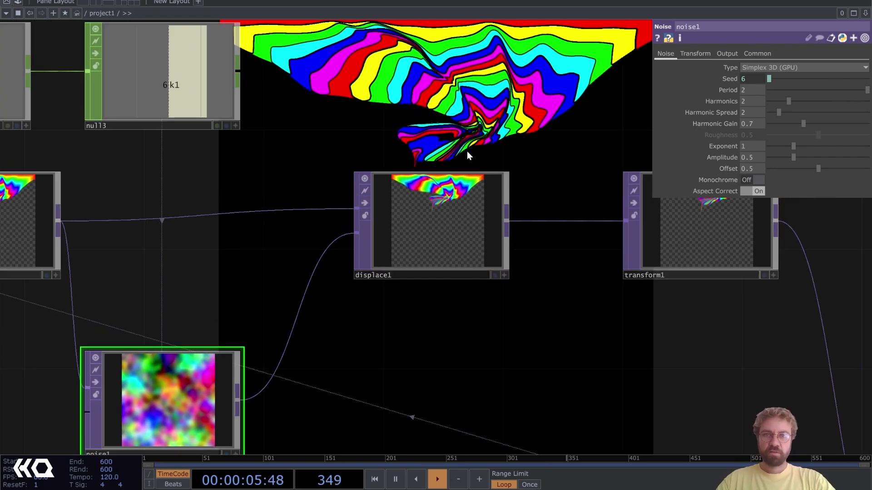
- Review displace1's displacement settings and set noise1's Period to 1.07
{"action": "left_click", "coordinate": [458, 200]}
{"action": "middle_click_drag", "start_coordinate": [707, 98], "coordinate": [700, 124]}
{"action": "left_click_drag", "start_coordinate": [509, 81], "coordinate": [506, 97]}
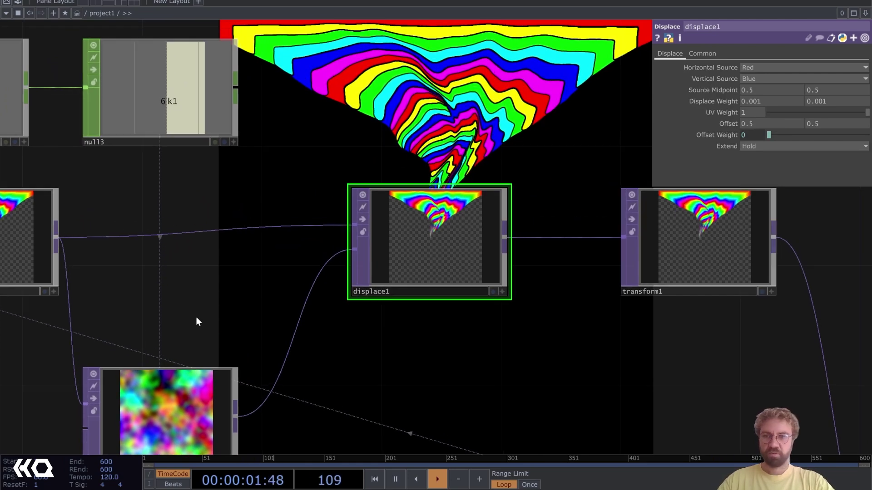
{"action": "left_click", "coordinate": [181, 388]}
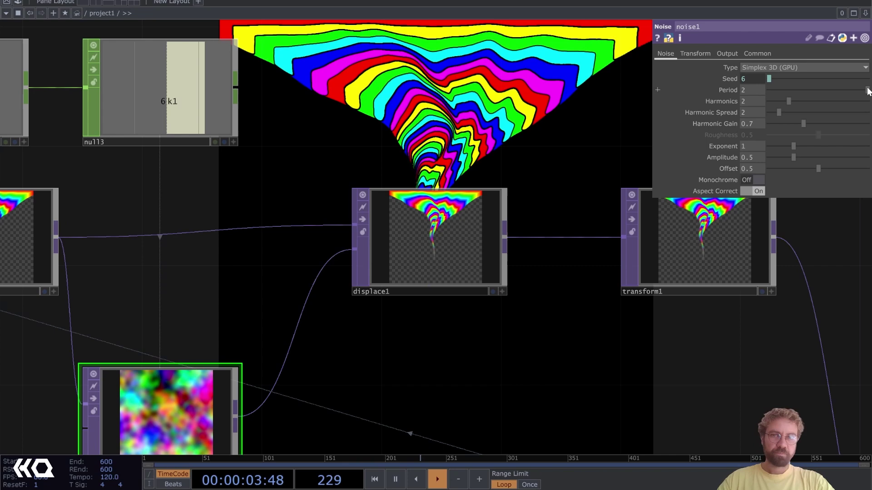
{"action": "left_click_drag", "start_coordinate": [867, 91], "coordinate": [821, 96]}
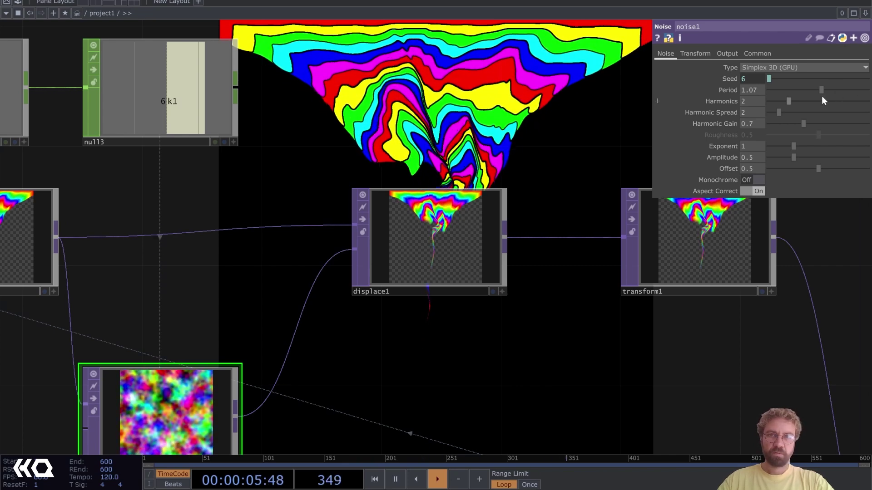
{"action": "left_click_drag", "start_coordinate": [513, 165], "coordinate": [463, 236]}
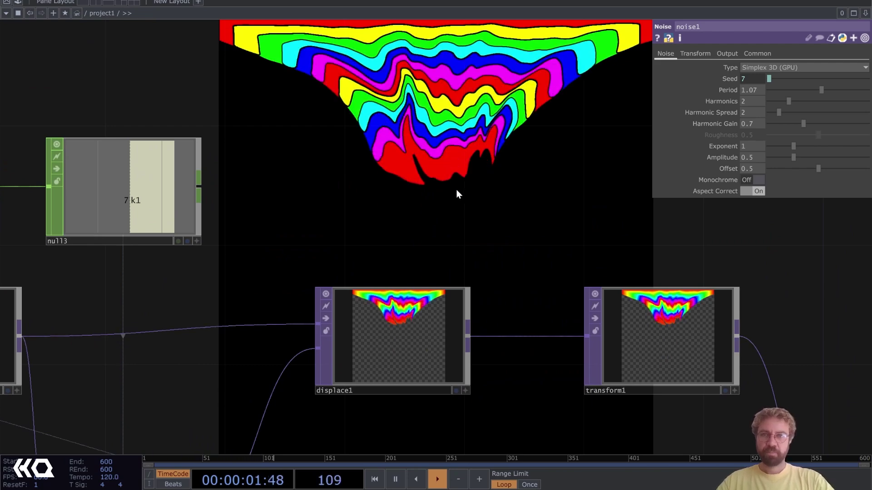
{"action": "left_click_drag", "start_coordinate": [378, 210], "coordinate": [262, 277]}
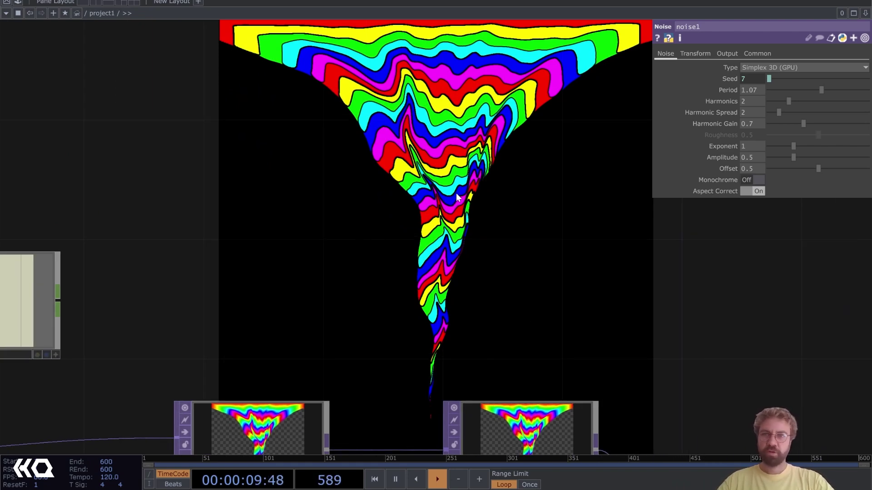
- Animate noise1 by giving its Translate Z the expression absTime.seconds*0.1
{"action": "scroll", "coordinate": [369, 164], "scroll_direction": "down", "scroll_amount": 3}
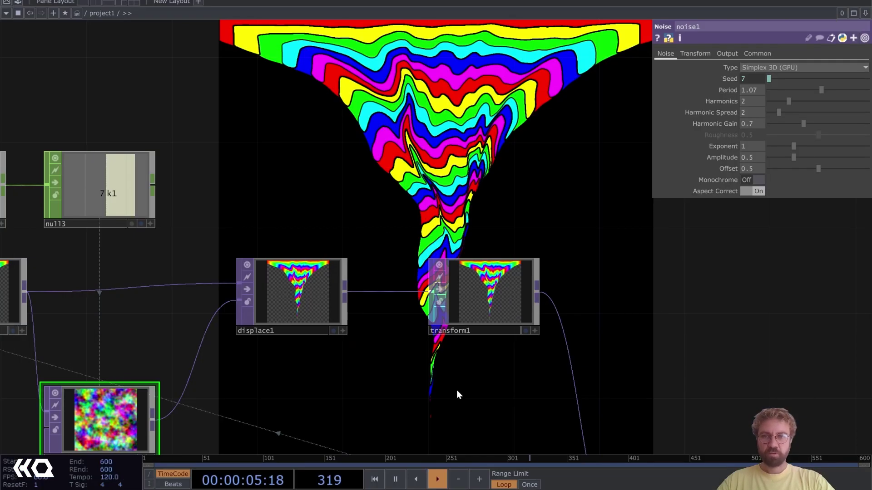
{"action": "scroll", "coordinate": [459, 395], "scroll_direction": "up", "scroll_amount": 4}
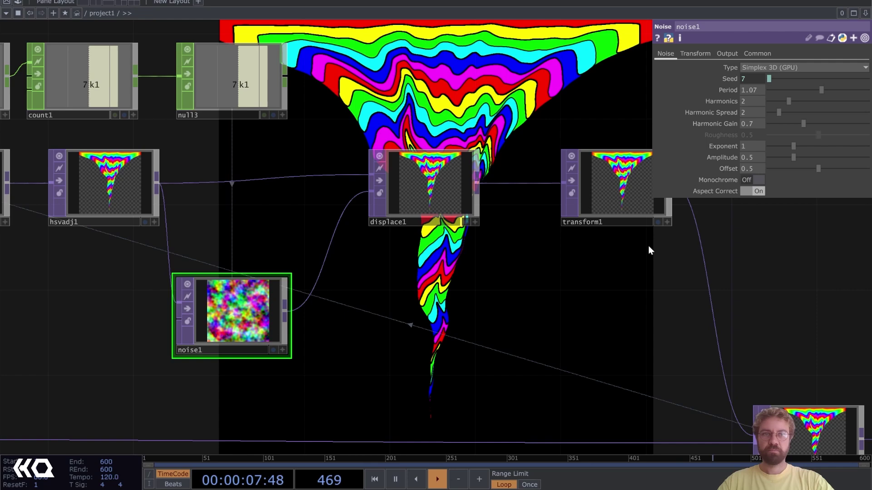
{"action": "left_click", "coordinate": [694, 53]}
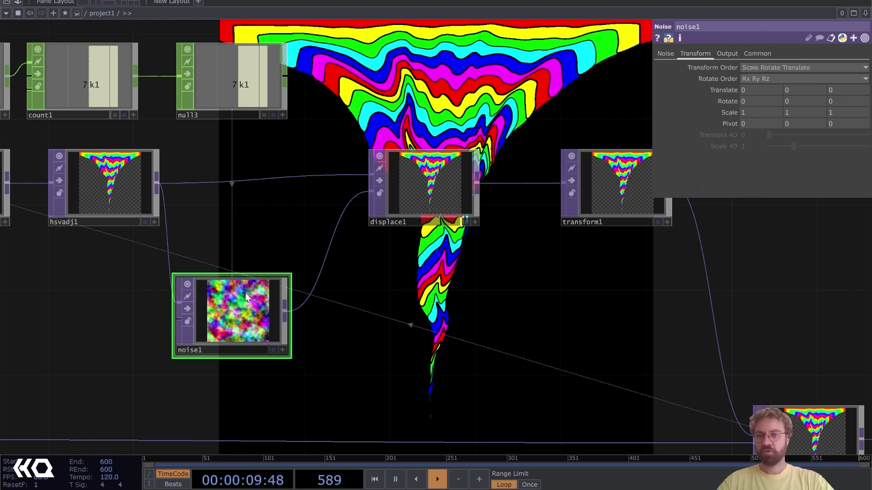
{"action": "left_click", "coordinate": [720, 91]}
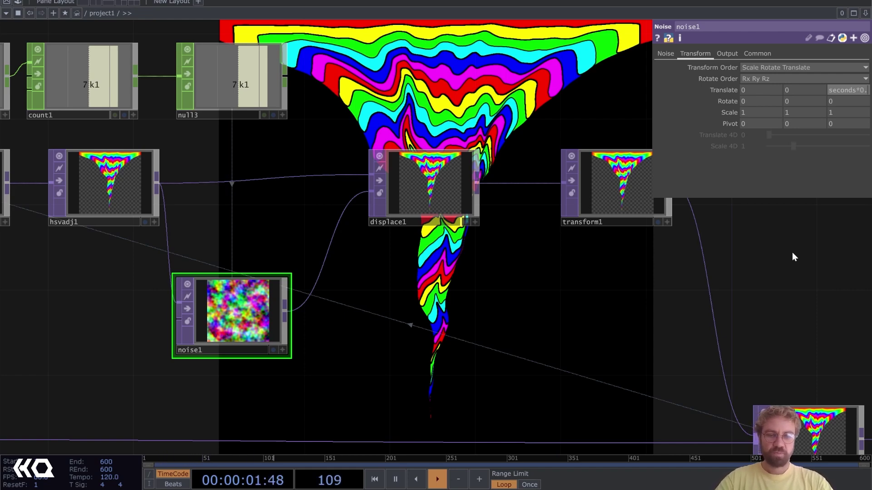
{"action": "key", "text": "Return"}
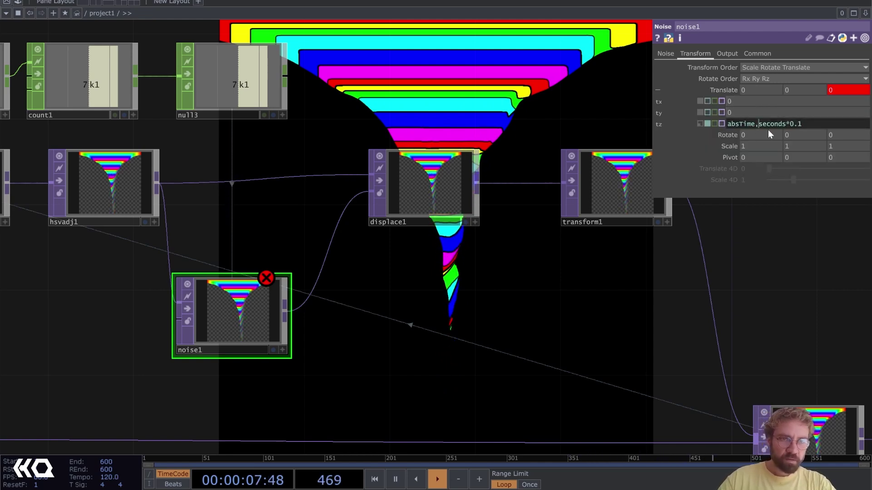
{"action": "key", "text": "BackSpace"}
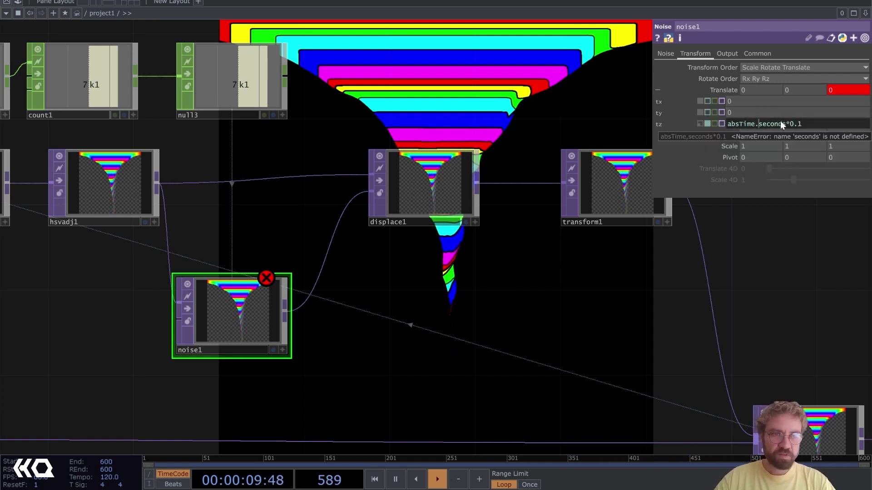
{"action": "key", "text": "Return"}
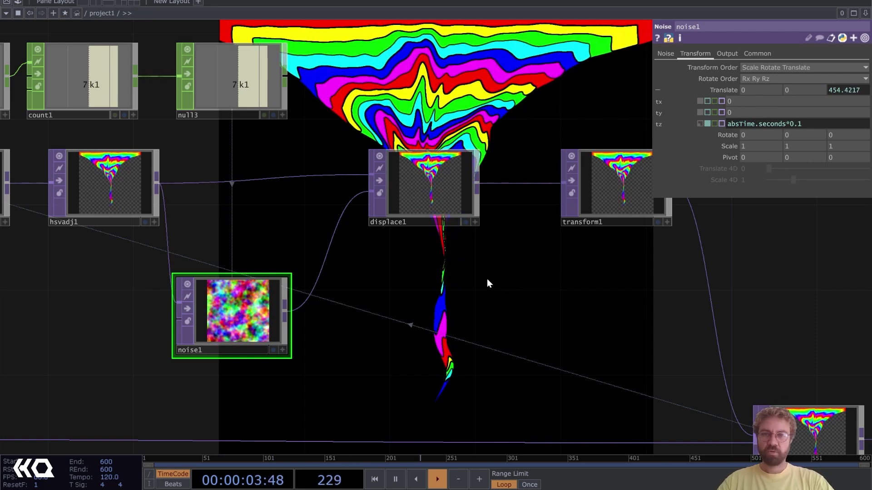
{"action": "scroll", "coordinate": [483, 287], "scroll_direction": "down", "scroll_amount": 2}
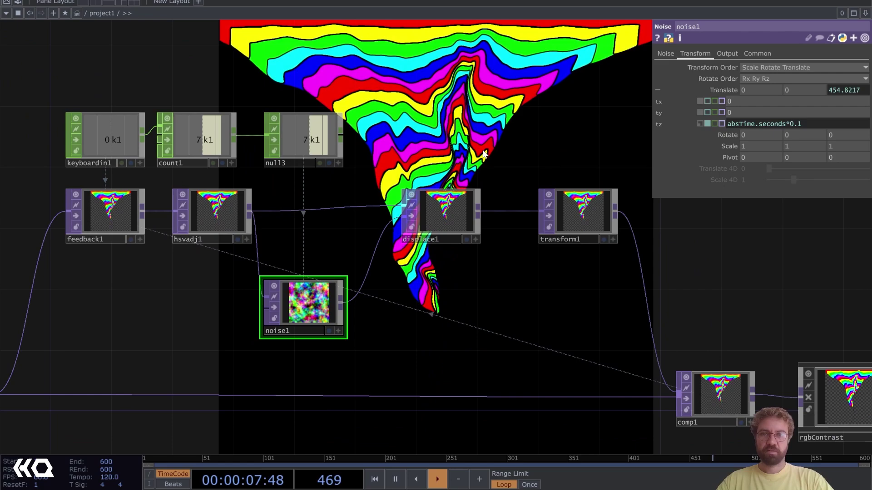
- Strengthen the distortion by setting both Displace Weight values of displace1 to 0.002
{"action": "left_click_drag", "start_coordinate": [433, 141], "coordinate": [359, 262]}
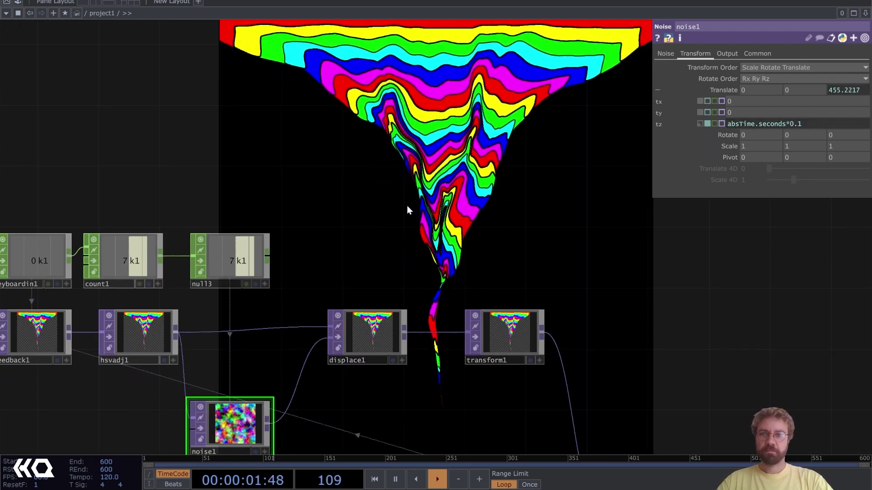
{"action": "left_click_drag", "start_coordinate": [362, 157], "coordinate": [508, 108]}
{"action": "left_click", "coordinate": [299, 279]}
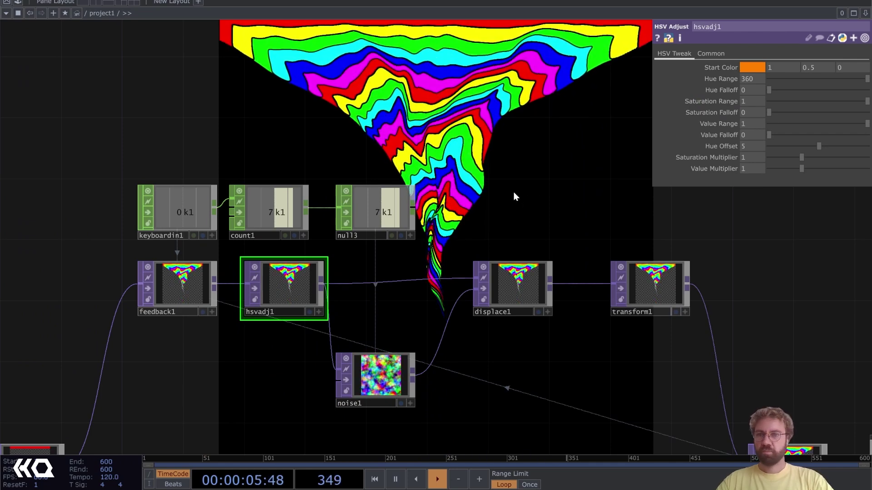
{"action": "left_click", "coordinate": [509, 286]}
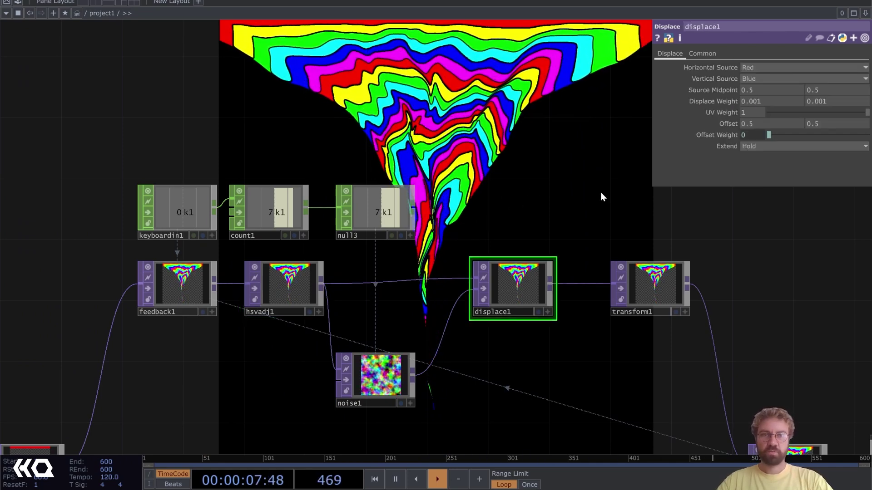
{"action": "middle_click_drag", "start_coordinate": [707, 100], "coordinate": [726, 126]}
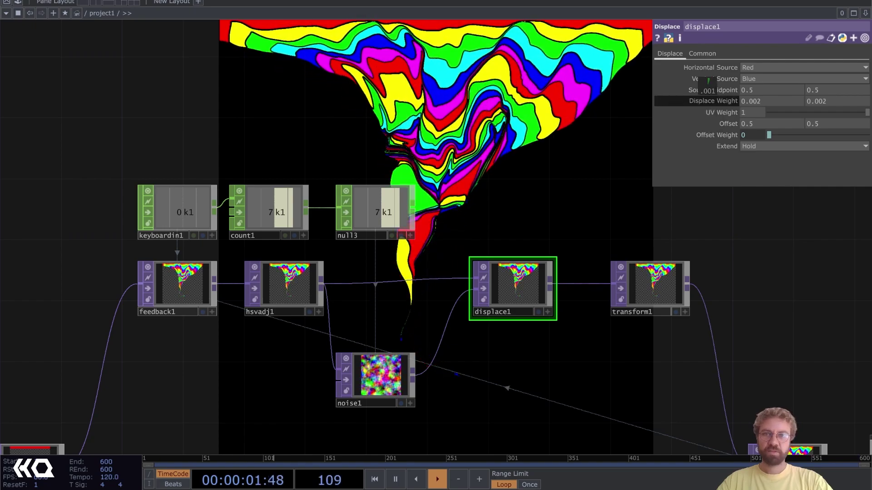
- Try Period values of 0.96, 2 and 1 on noise1, and switch Monochrome on and back off
{"action": "left_click", "coordinate": [381, 377]}
{"action": "left_click_drag", "start_coordinate": [394, 304], "coordinate": [356, 204]}
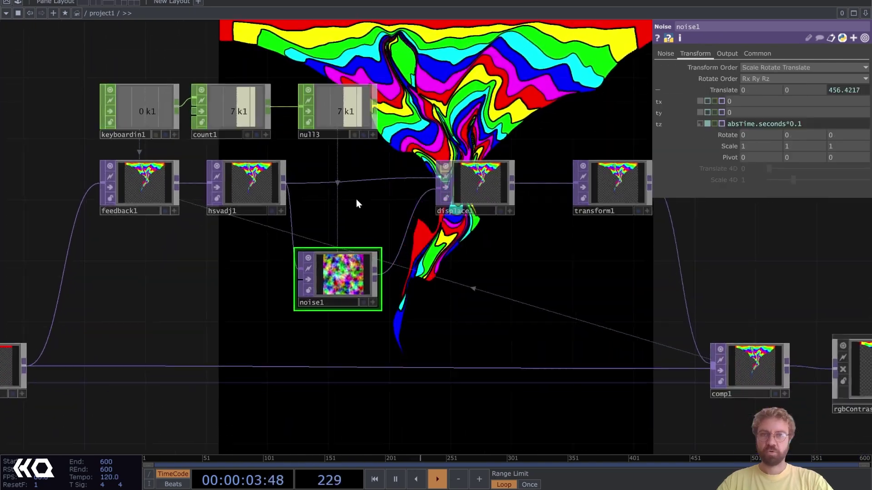
{"action": "scroll", "coordinate": [334, 253], "scroll_direction": "up", "scroll_amount": 6}
{"action": "scroll", "coordinate": [337, 253], "scroll_direction": "down", "scroll_amount": 3}
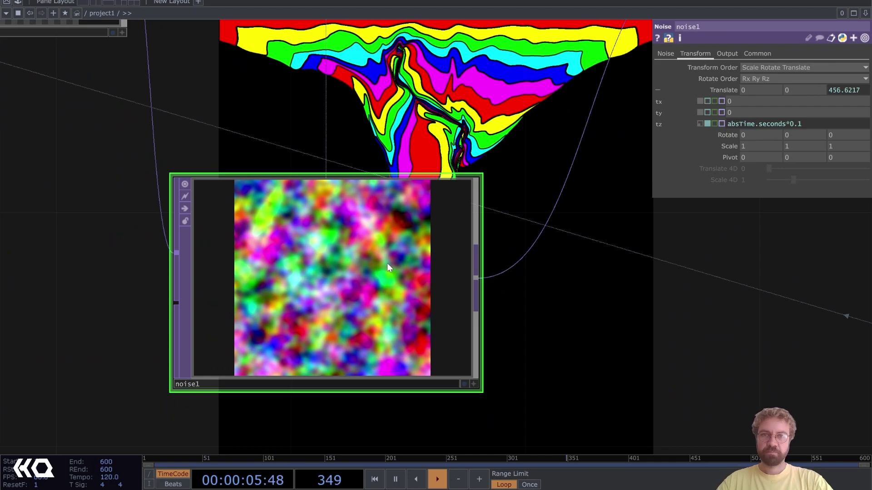
{"action": "left_click", "coordinate": [666, 53]}
{"action": "left_click_drag", "start_coordinate": [587, 201], "coordinate": [509, 225]}
{"action": "left_click_drag", "start_coordinate": [821, 90], "coordinate": [816, 90]}
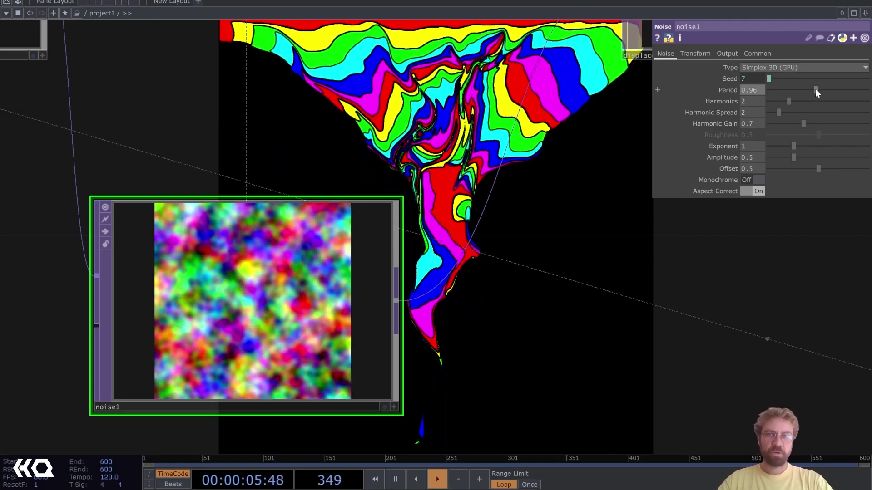
{"action": "left_click_drag", "start_coordinate": [816, 90], "coordinate": [868, 90]}
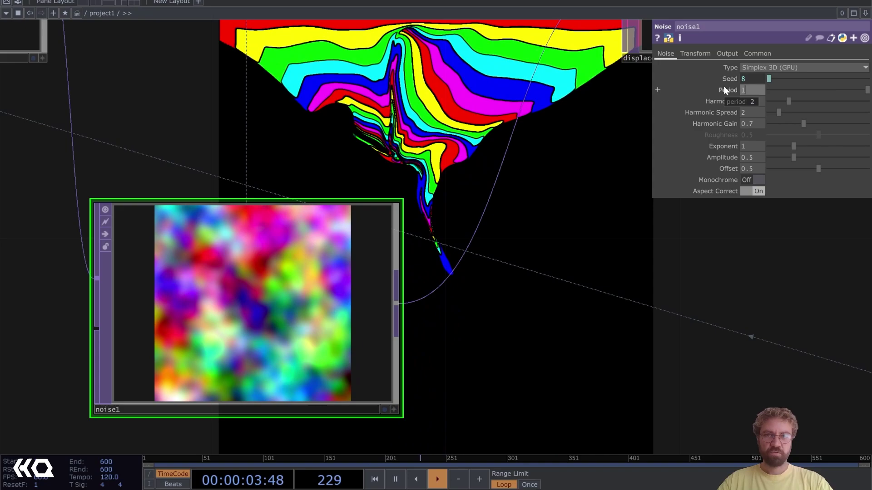
{"action": "key", "text": "Return"}
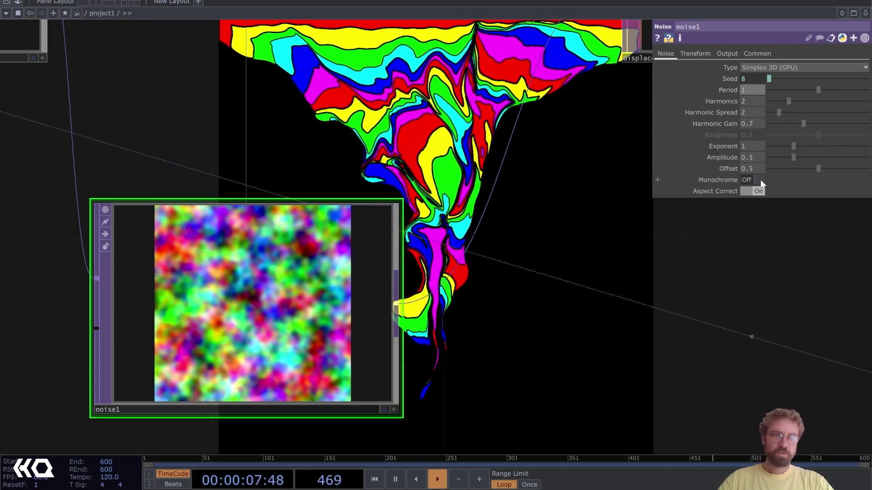
{"action": "left_click", "coordinate": [754, 180]}
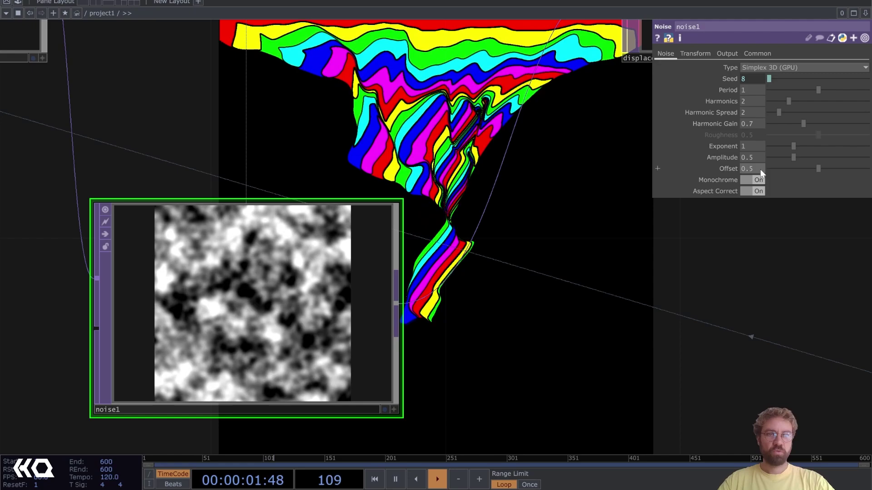
{"action": "left_click", "coordinate": [756, 180]}
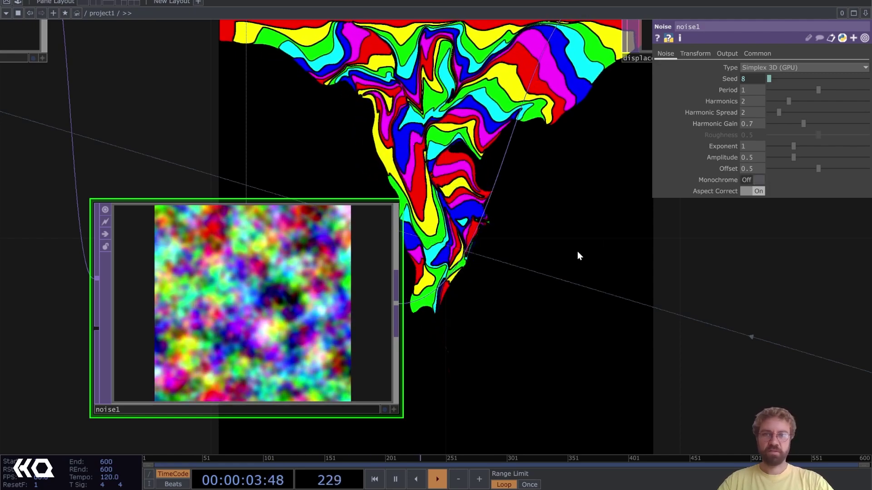
- Set noise1's Period to 2 for broader waves in the drip
{"action": "left_click_drag", "start_coordinate": [563, 224], "coordinate": [562, 232]}
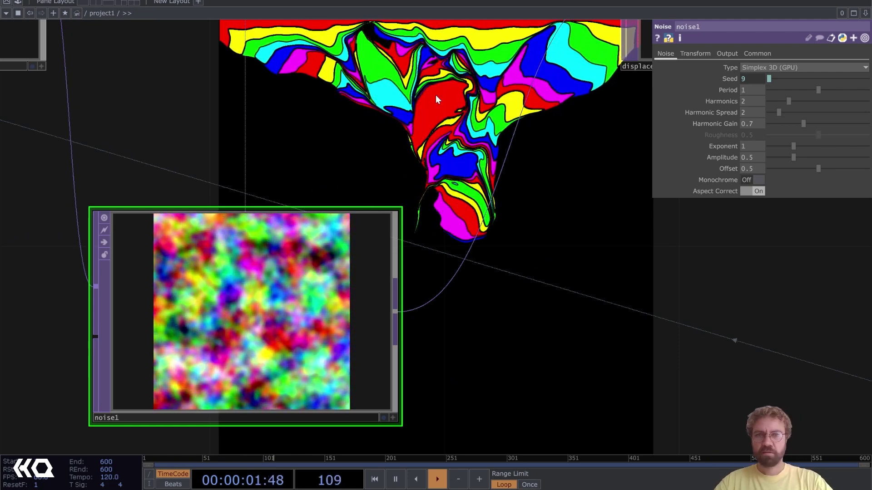
{"action": "left_click_drag", "start_coordinate": [819, 90], "coordinate": [869, 89]}
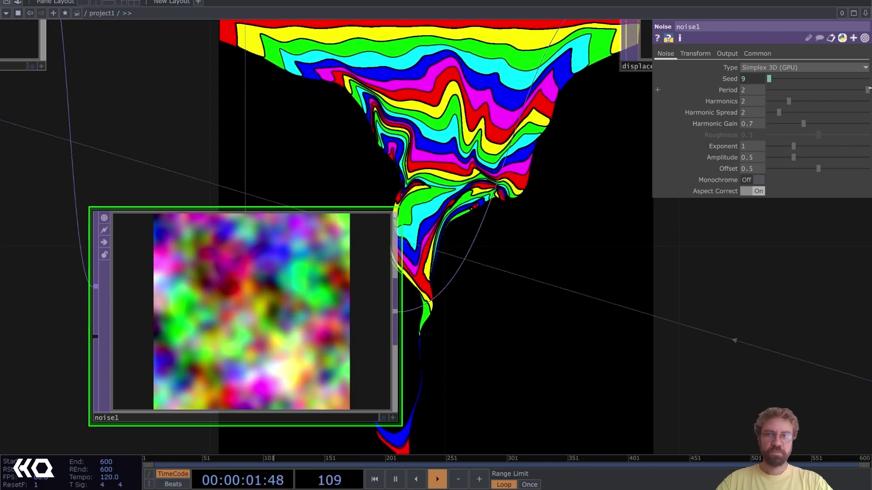
{"action": "scroll", "coordinate": [346, 177], "scroll_direction": "down", "scroll_amount": 6}
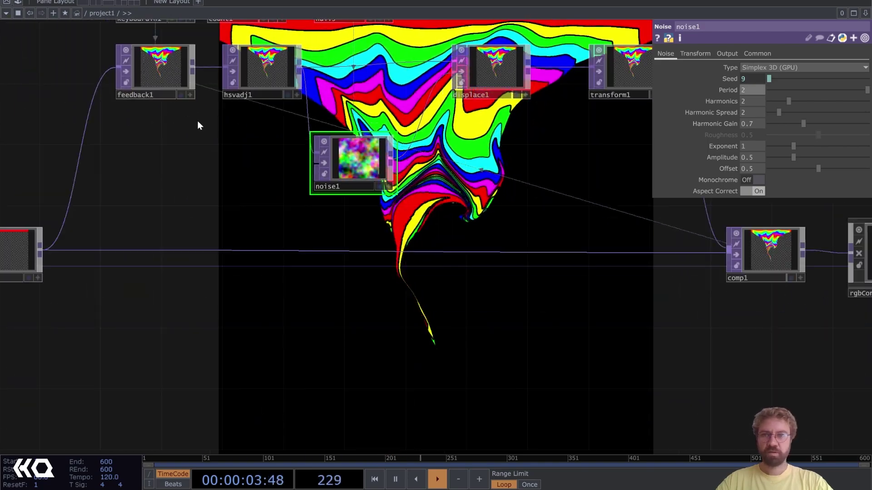
- Make the drip fall faster by setting transform1's vertical Translate to -0.003
{"action": "left_click_drag", "start_coordinate": [346, 177], "coordinate": [189, 170]}
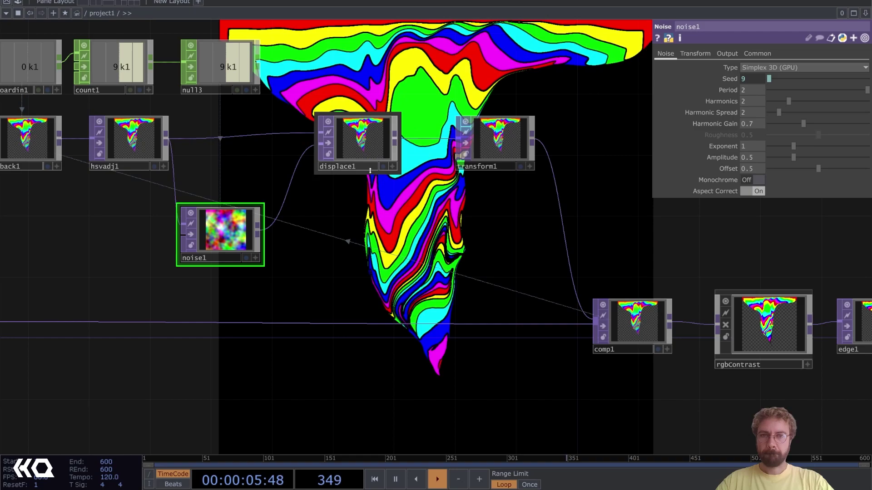
{"action": "left_click", "coordinate": [488, 148]}
{"action": "scroll", "coordinate": [497, 114], "scroll_direction": "right", "scroll_amount": 3}
{"action": "scroll", "coordinate": [497, 114], "scroll_direction": "up", "scroll_amount": 1}
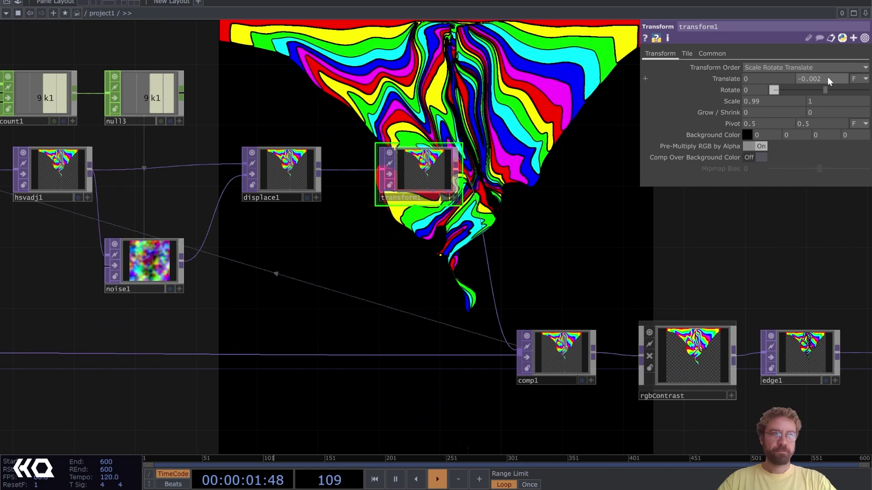
{"action": "mouse_move", "coordinate": [827, 77]}
{"action": "middle_mouse_down"}
{"action": "mouse_move", "coordinate": [826, 68]}
{"action": "mouse_move", "coordinate": [828, 100]}
{"action": "mouse_move", "coordinate": [818, 101]}
{"action": "mouse_move", "coordinate": [823, 68]}
{"action": "middle_mouse_up"}
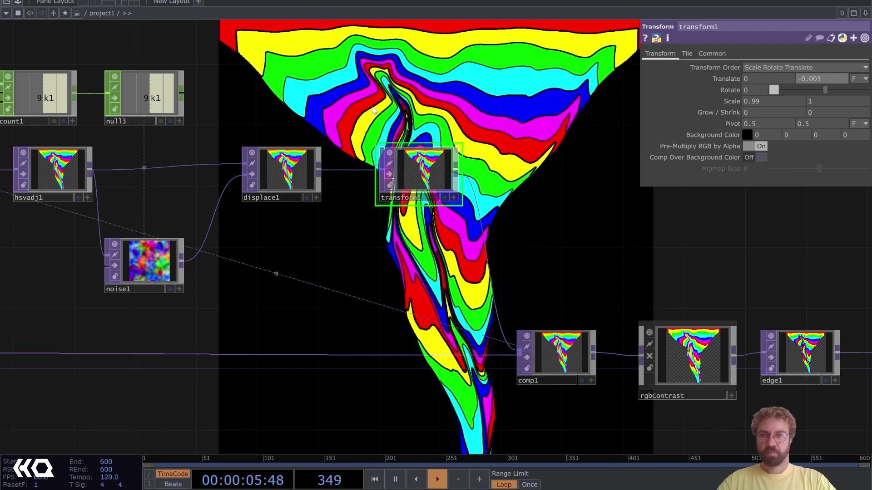
- Try Hue Offset values of 1 and 4 on hsvadj1 to compare the colour band widths
{"action": "left_click_drag", "start_coordinate": [303, 113], "coordinate": [422, 144]}
{"action": "left_click", "coordinate": [257, 158]}
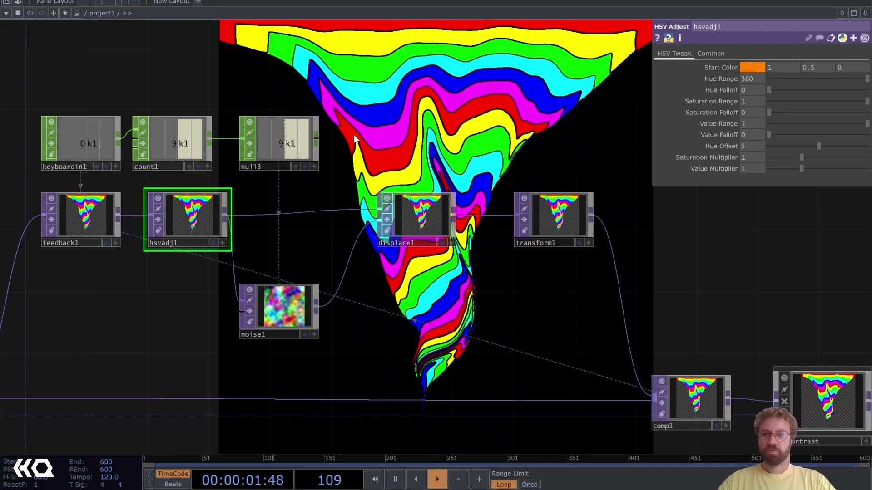
{"action": "left_click", "coordinate": [755, 145]}
{"action": "type", "text": "1"}
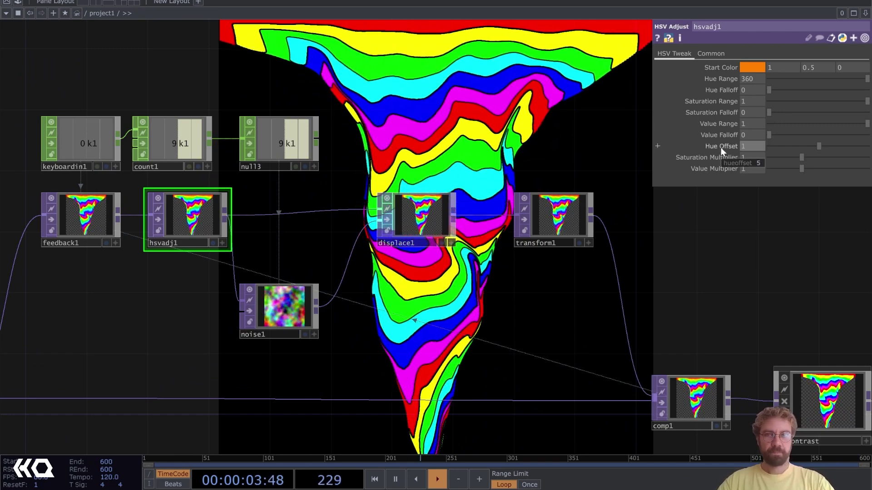
{"action": "key", "text": "Return"}
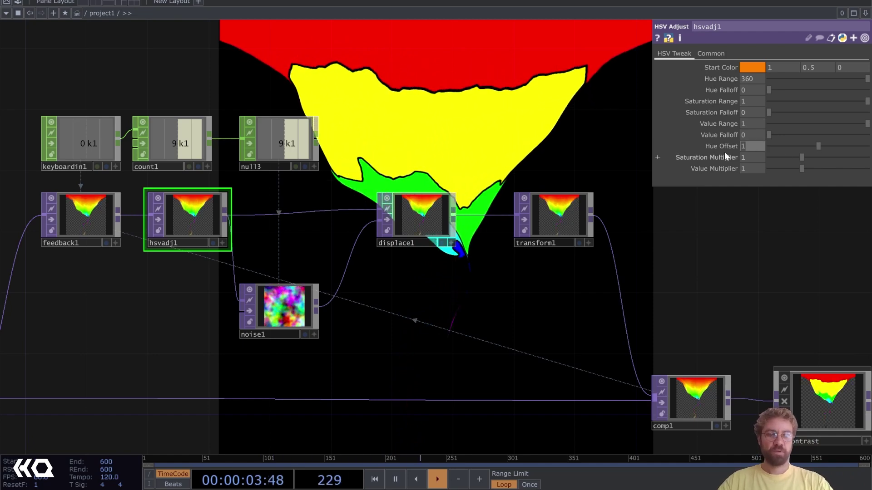
{"action": "type", "text": "4"}
{"action": "key", "text": "Return"}
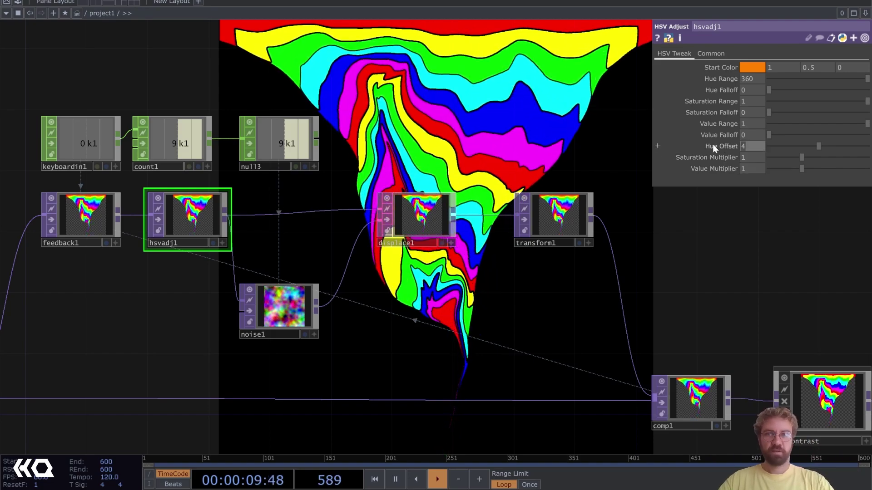
- Try higher Hue Offset values of 8, 10 and 50 on hsvadj1 for narrower colour bands
{"action": "type", "text": "8"}
{"action": "key", "text": "Return"}
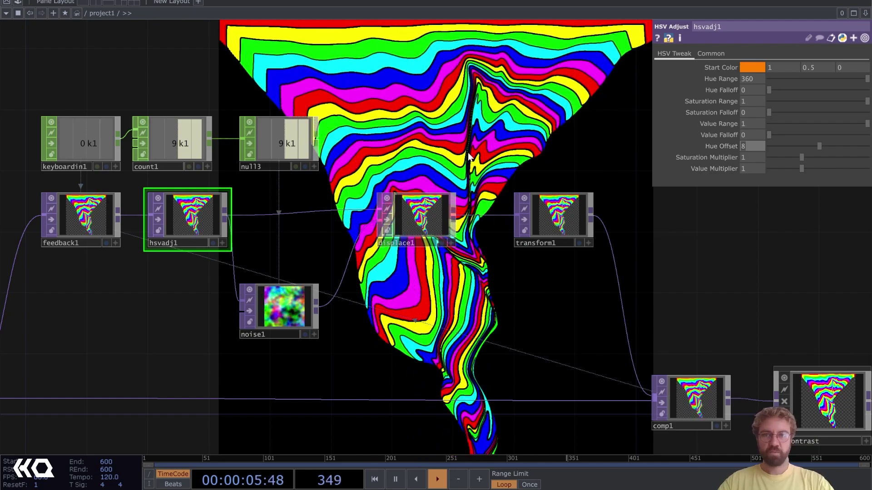
{"action": "type", "text": "10"}
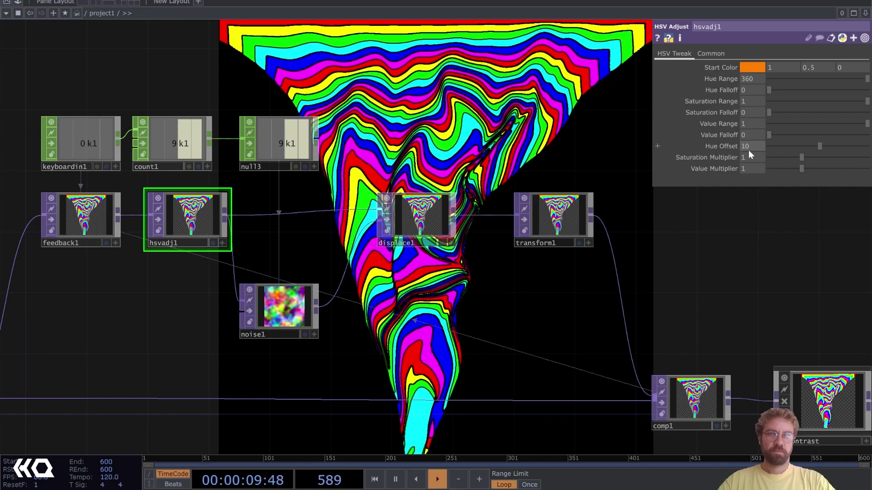
{"action": "left_click_drag", "start_coordinate": [750, 149], "coordinate": [719, 155]}
{"action": "type", "text": "50"}
{"action": "key", "text": "Return"}
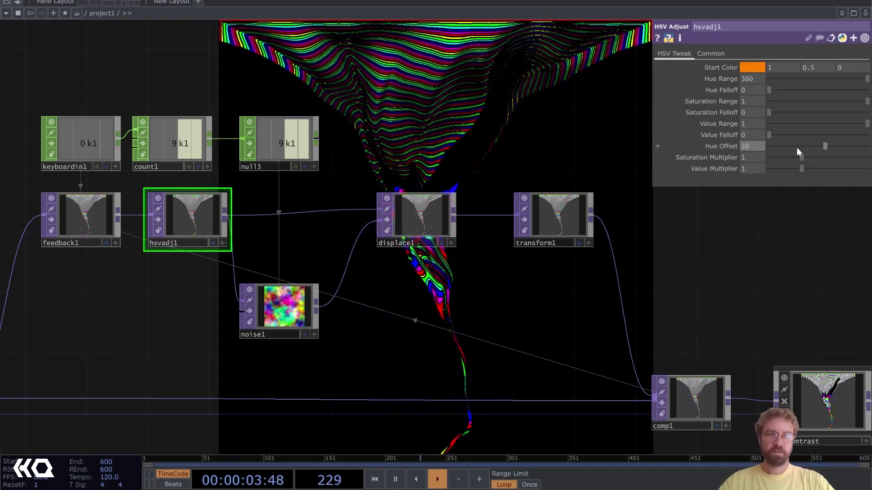
- Set hsvadj1's Hue Offset to 8 and restart the feedback with the next noise seed
{"action": "key", "text": "BackSpace"}
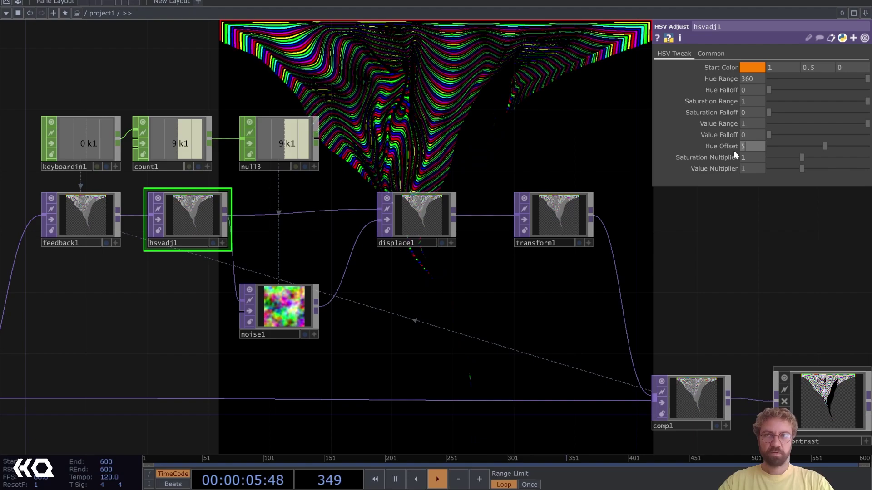
{"action": "type", "text": "8"}
{"action": "key", "text": "Return"}
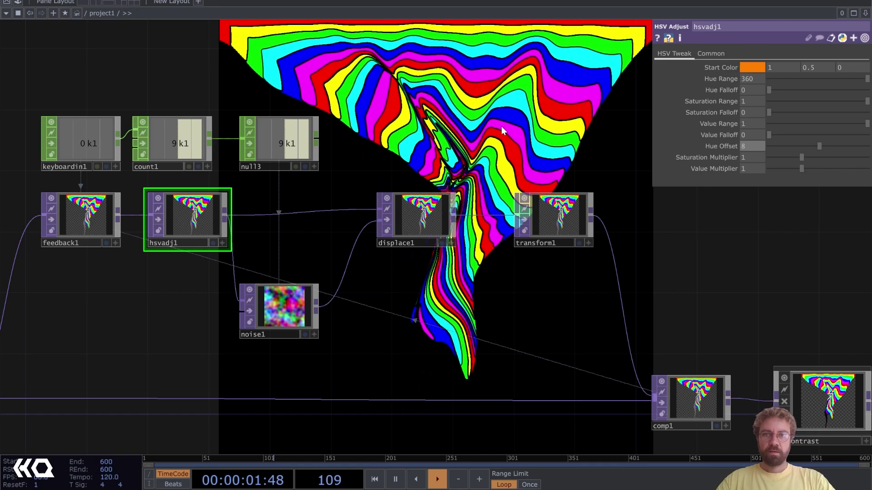
{"action": "key", "text": "1"}
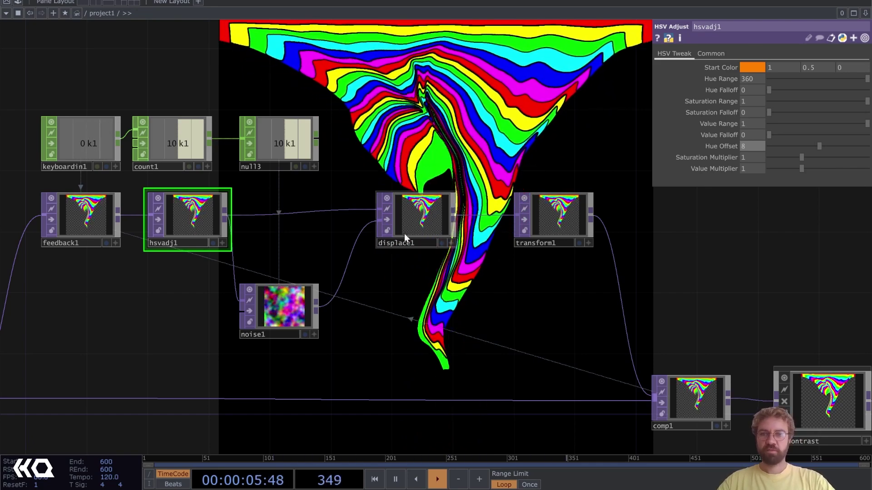
- Stop noise1's time animation by switching Translate Z from its expression to the constant value 0
{"action": "left_click", "coordinate": [279, 308]}
{"action": "left_click", "coordinate": [695, 53]}
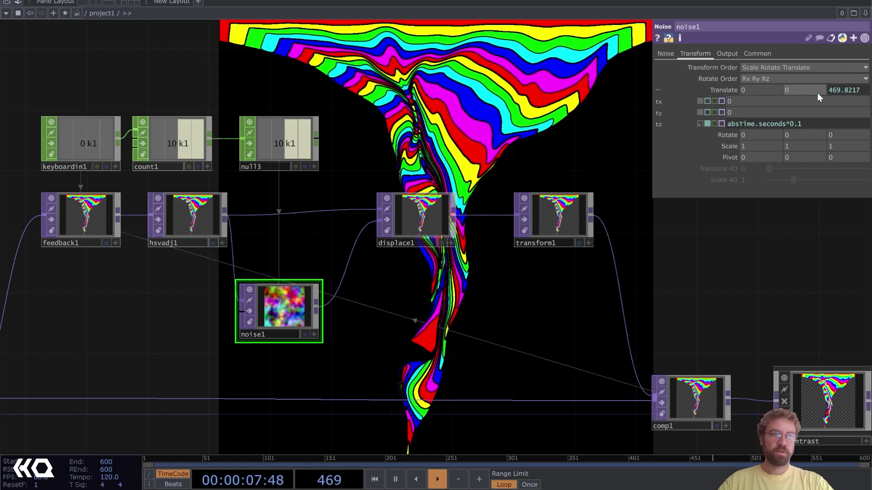
{"action": "left_click", "coordinate": [700, 122]}
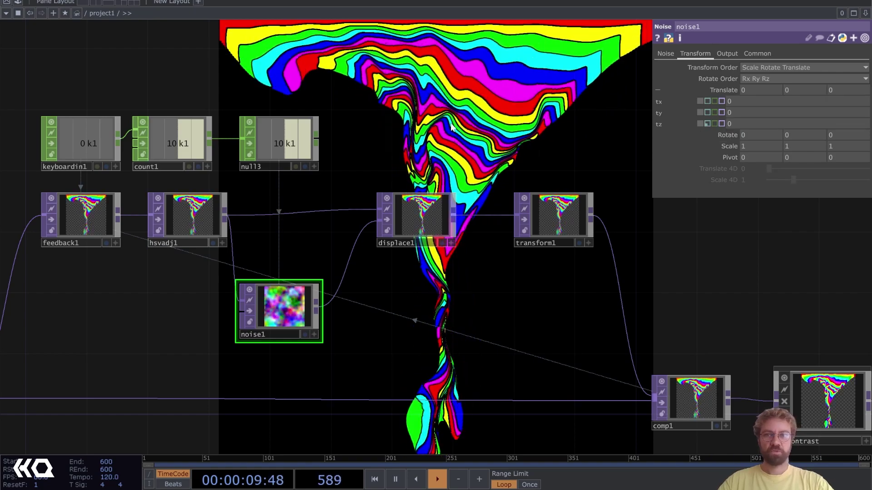
- Look over the whole network's drip output and compare it with the Jen Stark drip art image results in the browser
{"action": "scroll", "coordinate": [463, 118], "scroll_direction": "down", "scroll_amount": 5}
{"action": "left_click_drag", "start_coordinate": [468, 186], "coordinate": [435, 201]}
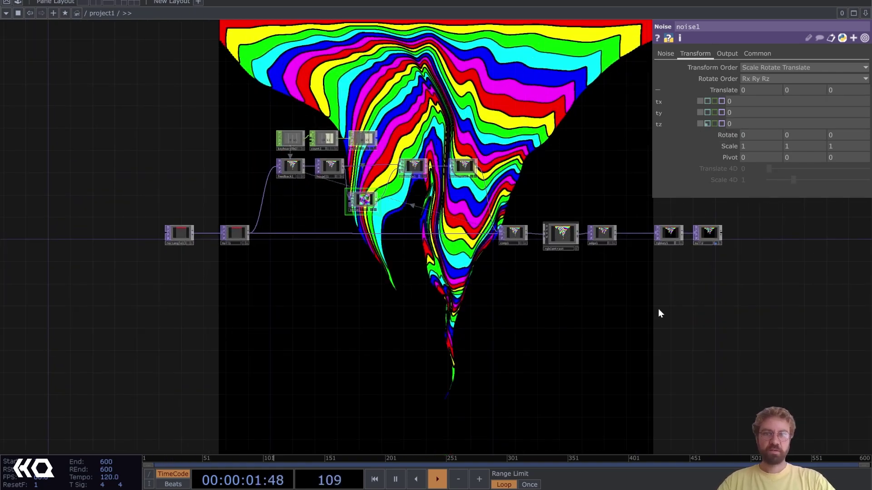
{"action": "left_click_drag", "start_coordinate": [547, 179], "coordinate": [486, 178]}
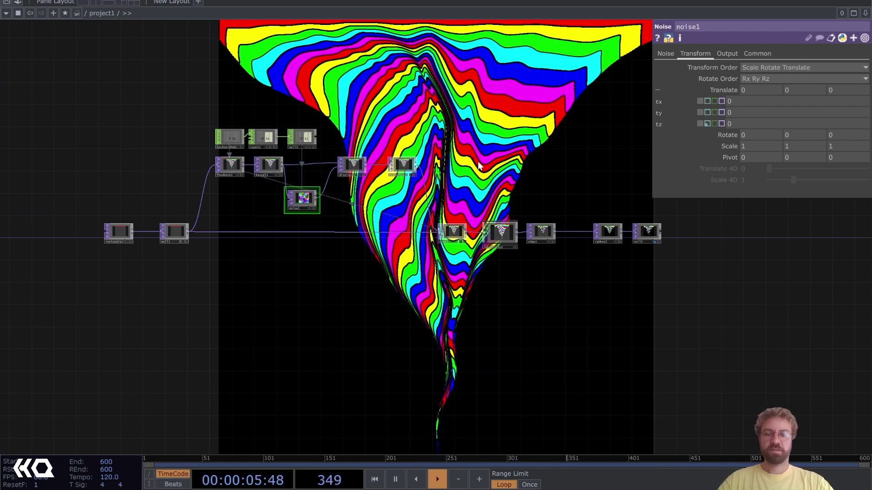
{"action": "left_click_drag", "start_coordinate": [562, 146], "coordinate": [557, 150]}
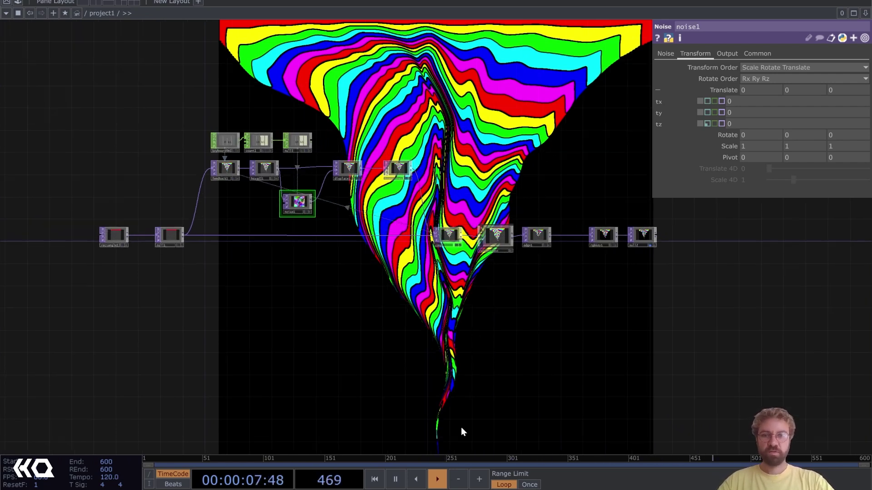
{"action": "left_click", "coordinate": [495, 489]}
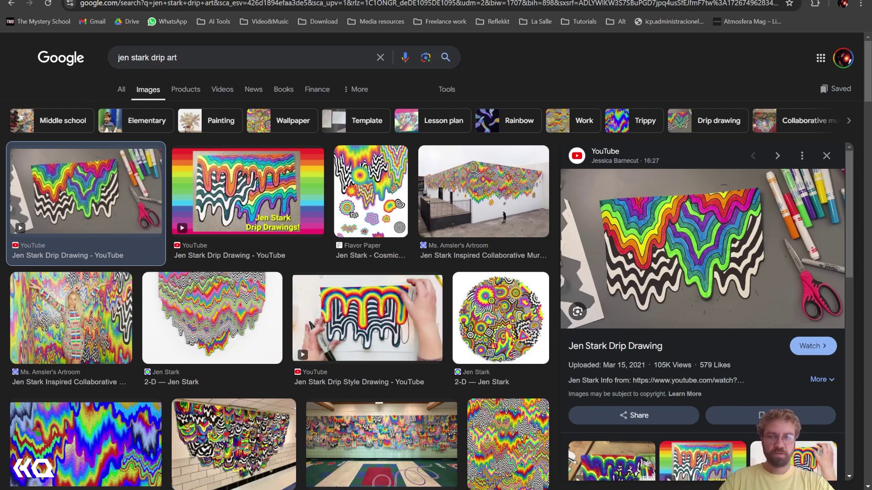
{"action": "left_click", "coordinate": [497, 489]}
- Back in TouchDesigner, reset the feedback to start a fresh drip with a new noise seed
{"action": "left_click_drag", "start_coordinate": [558, 284], "coordinate": [452, 306]}
{"action": "key", "text": "1"}
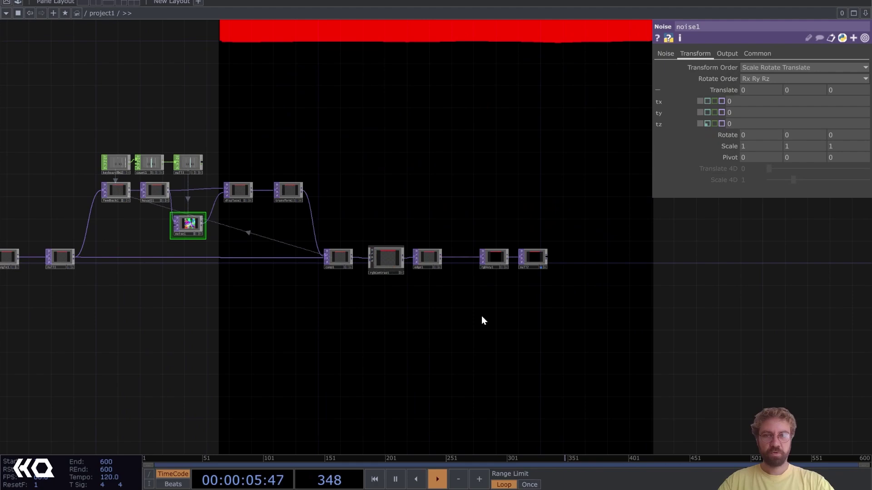
{"action": "scroll", "coordinate": [486, 282], "scroll_direction": "up", "scroll_amount": 6}
{"action": "left_click_drag", "start_coordinate": [454, 337], "coordinate": [272, 381]}
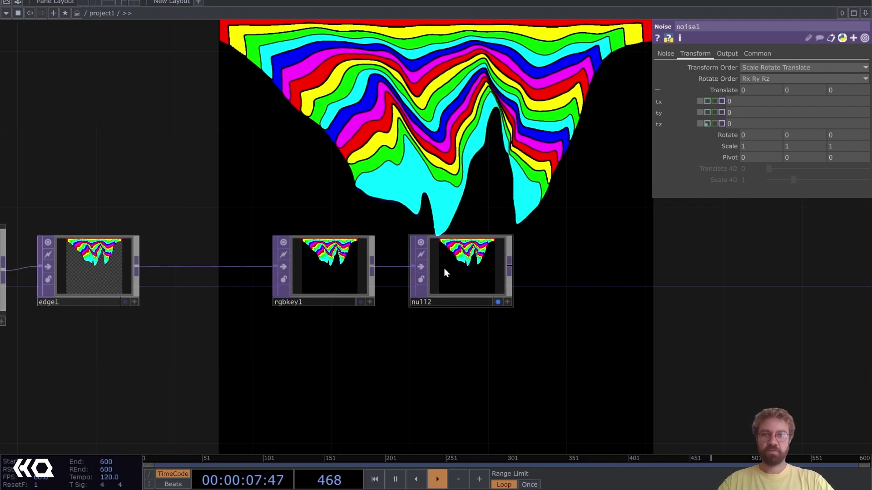
- Insert a Monochrome TOP between rgbkey1 and null2, spacing the nodes so it sits in line with them
{"action": "left_click_drag", "start_coordinate": [445, 269], "coordinate": [542, 268]}
{"action": "right_click", "coordinate": [422, 269]}
{"action": "left_click", "coordinate": [436, 256]}
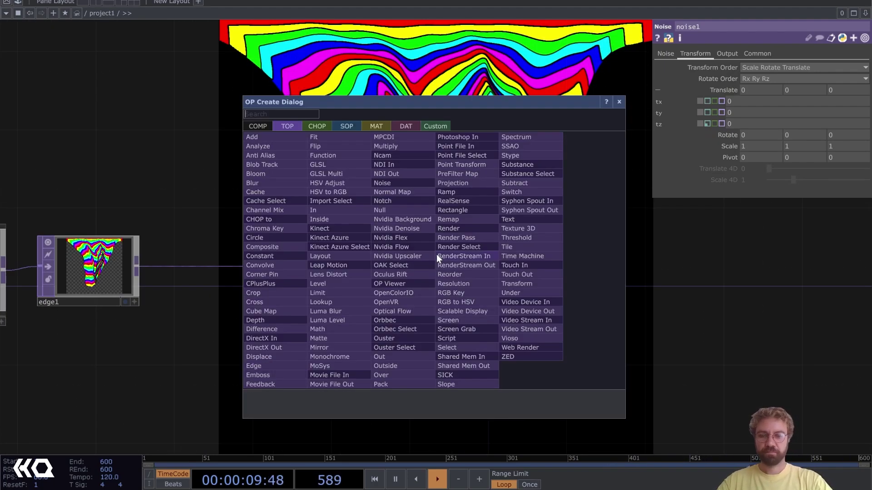
{"action": "type", "text": "mon"}
{"action": "left_click", "coordinate": [344, 358]}
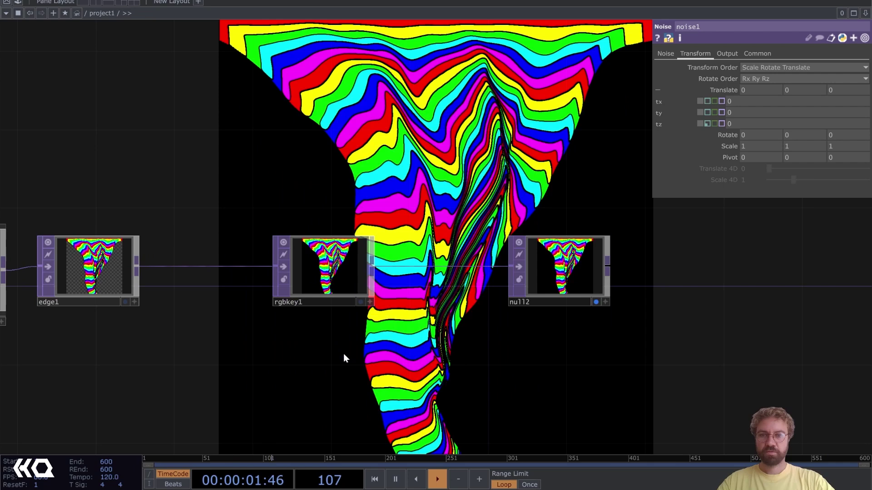
{"action": "left_click_drag", "start_coordinate": [532, 152], "coordinate": [493, 156]}
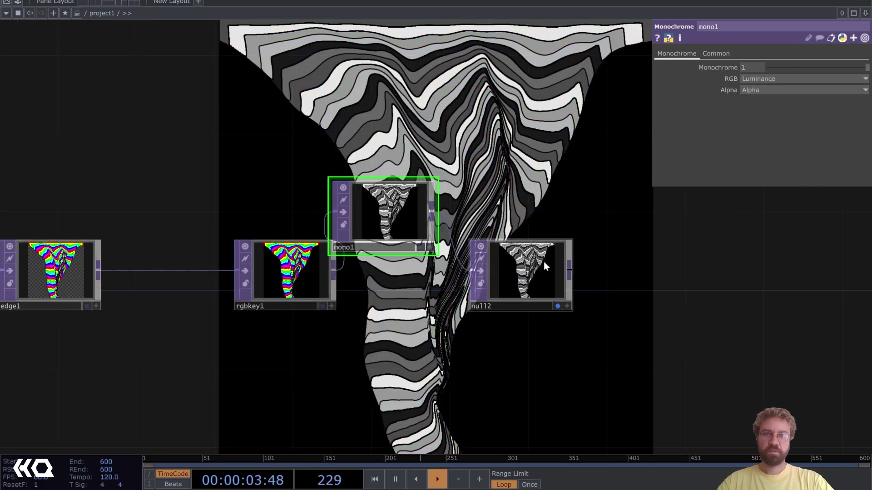
{"action": "left_click_drag", "start_coordinate": [543, 262], "coordinate": [602, 262]}
{"action": "left_click_drag", "start_coordinate": [364, 207], "coordinate": [404, 266]}
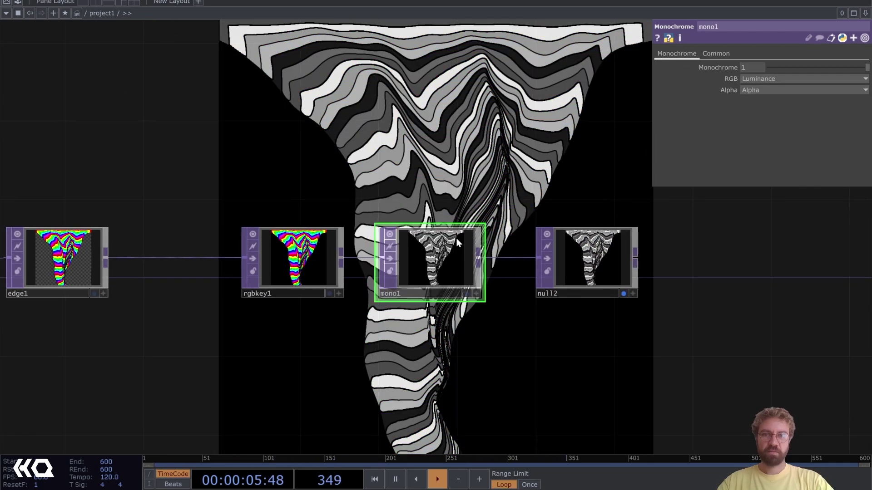
- Restart the feedback with the next noise seed to grow a fresh black-and-white drip while viewing the whole network
{"action": "scroll", "coordinate": [295, 132], "scroll_direction": "down", "scroll_amount": 5}
{"action": "left_click_drag", "start_coordinate": [287, 121], "coordinate": [631, 139]}
{"action": "left_click_drag", "start_coordinate": [234, 264], "coordinate": [448, 280]}
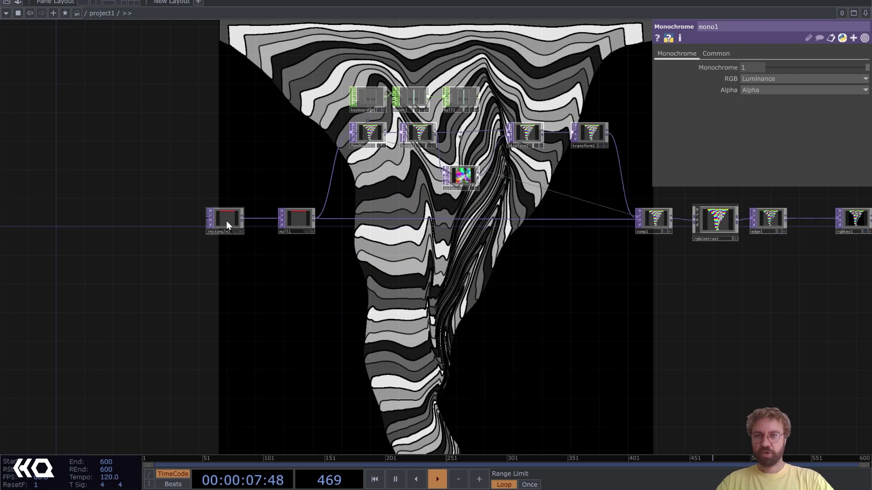
{"action": "scroll", "coordinate": [501, 165], "scroll_direction": "right", "scroll_amount": 5}
{"action": "scroll", "coordinate": [430, 214], "scroll_direction": "up", "scroll_amount": 5}
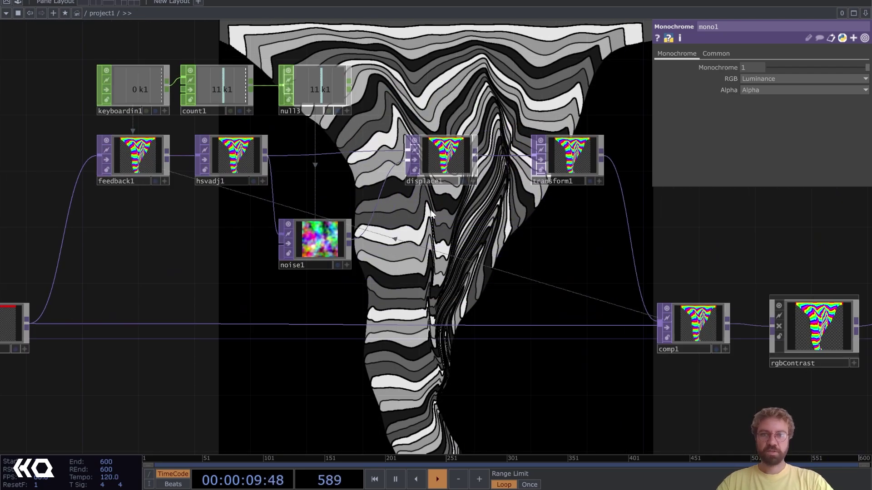
{"action": "scroll", "coordinate": [495, 223], "scroll_direction": "down", "scroll_amount": 5}
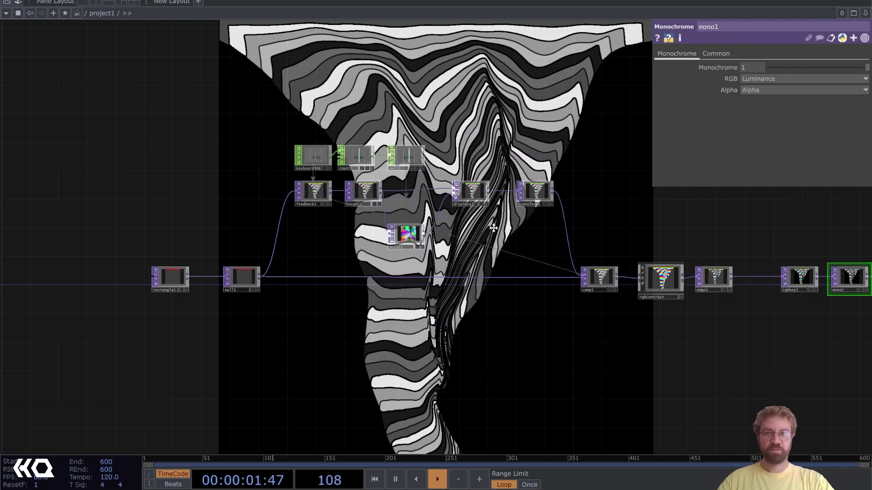
{"action": "key", "text": "1"}
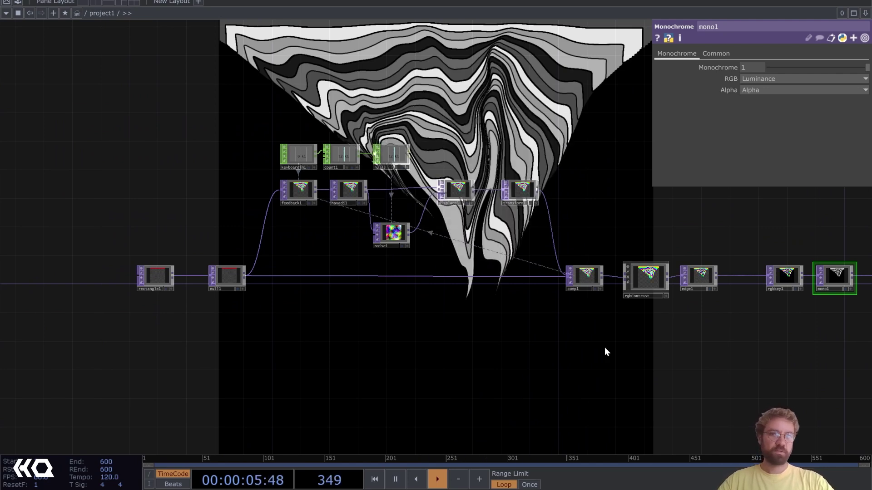
{"action": "left_click_drag", "start_coordinate": [605, 352], "coordinate": [532, 310]}
{"action": "scroll", "coordinate": [533, 310], "scroll_direction": "down", "scroll_amount": 2}
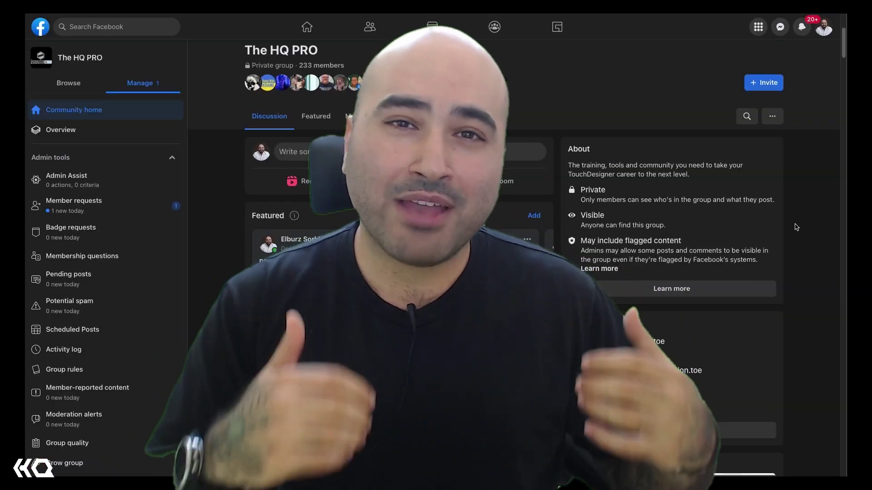
{"action": "scroll", "coordinate": [796, 227], "scroll_direction": "down", "scroll_amount": 3}
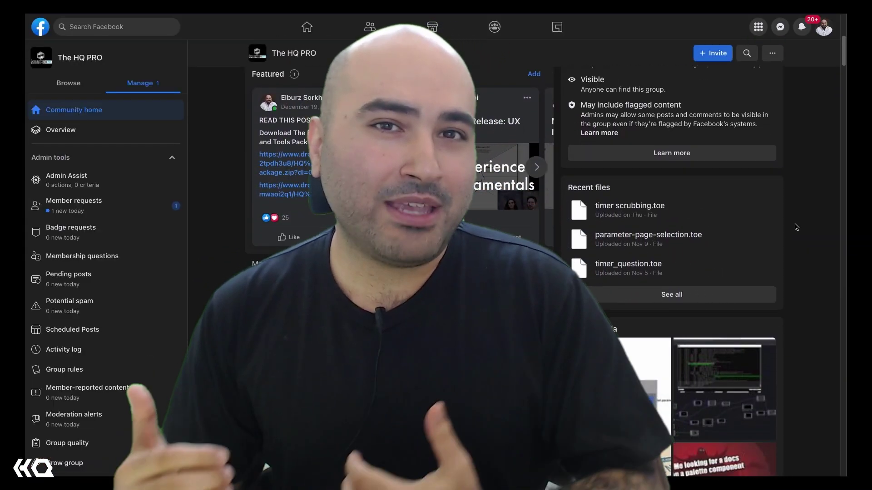